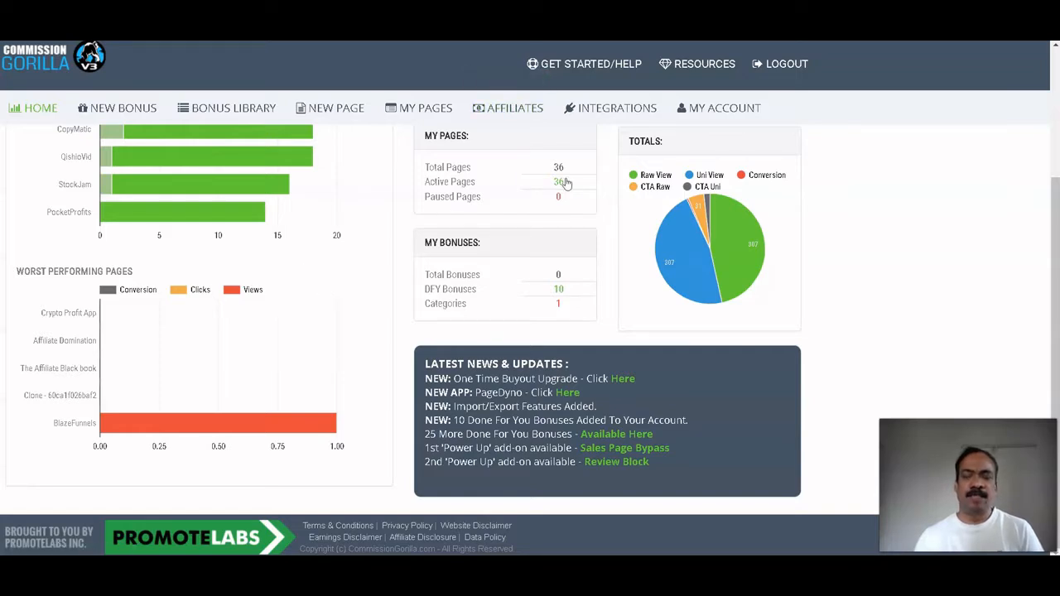
Open the list of existing bonus pages and copy the import code from the Profit Abundance document in Google Docs
scroll(525, 239, up, 3)
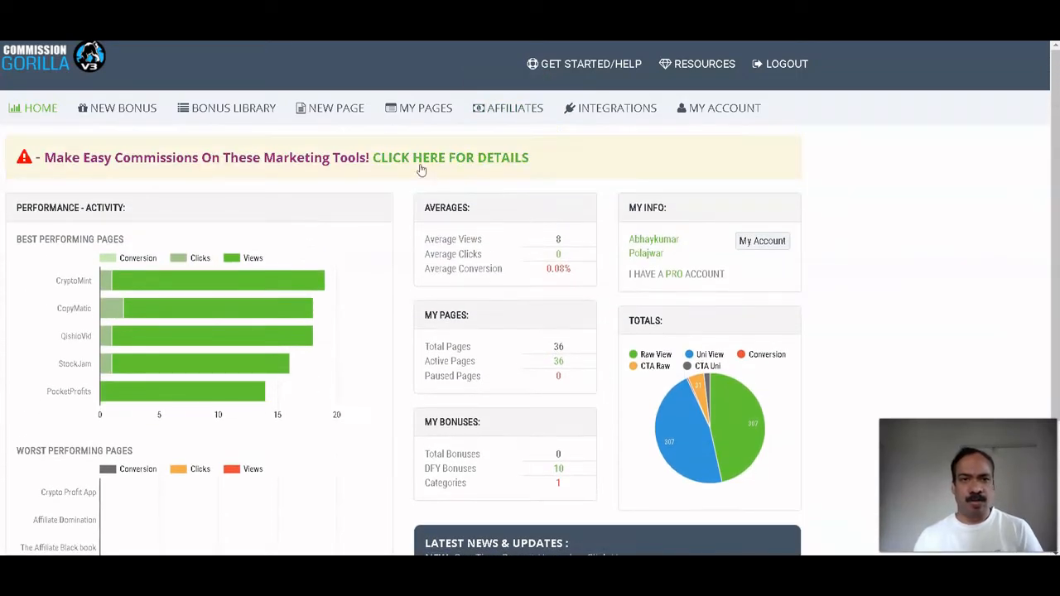
click(427, 111)
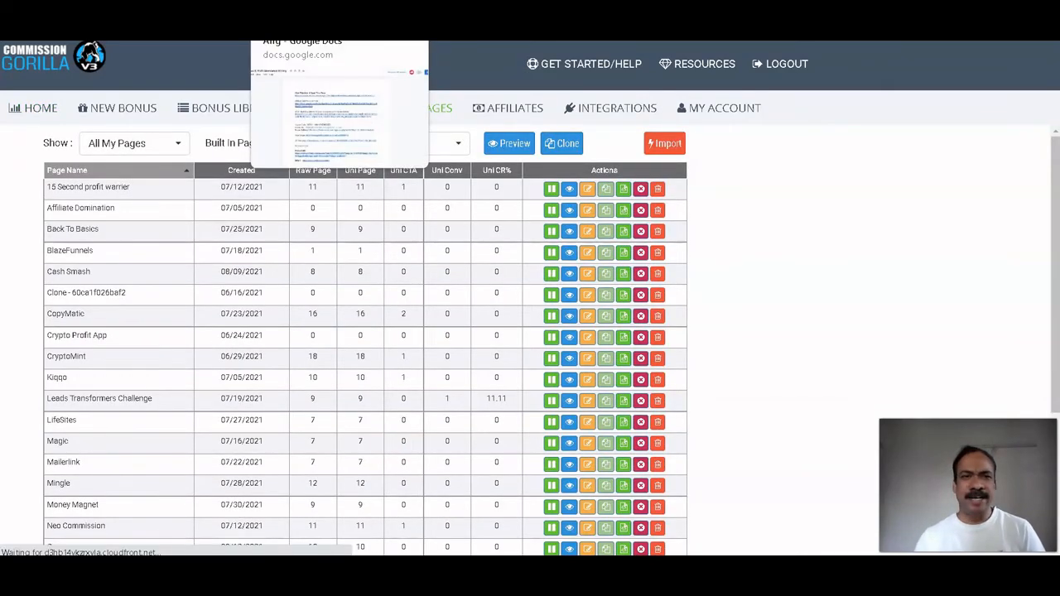
click(298, 12)
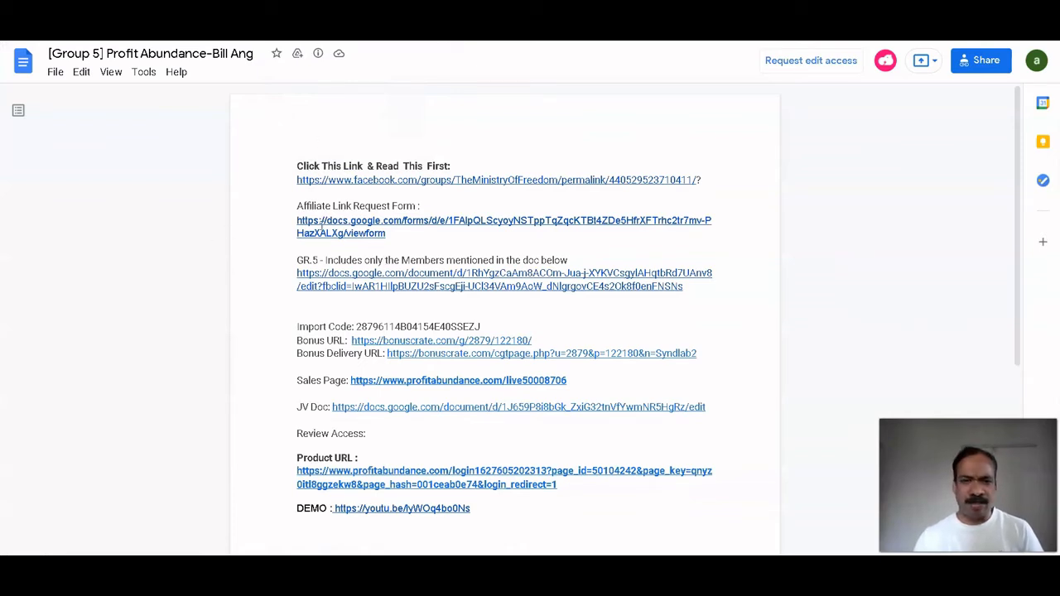
drag(484, 327, 358, 328)
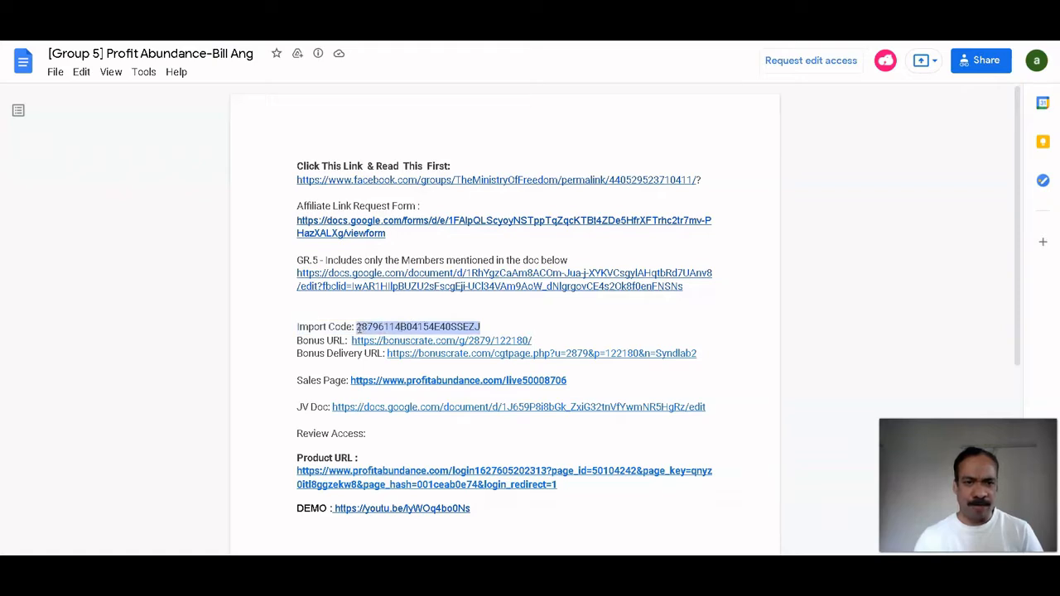
right_click(372, 326)
click(390, 338)
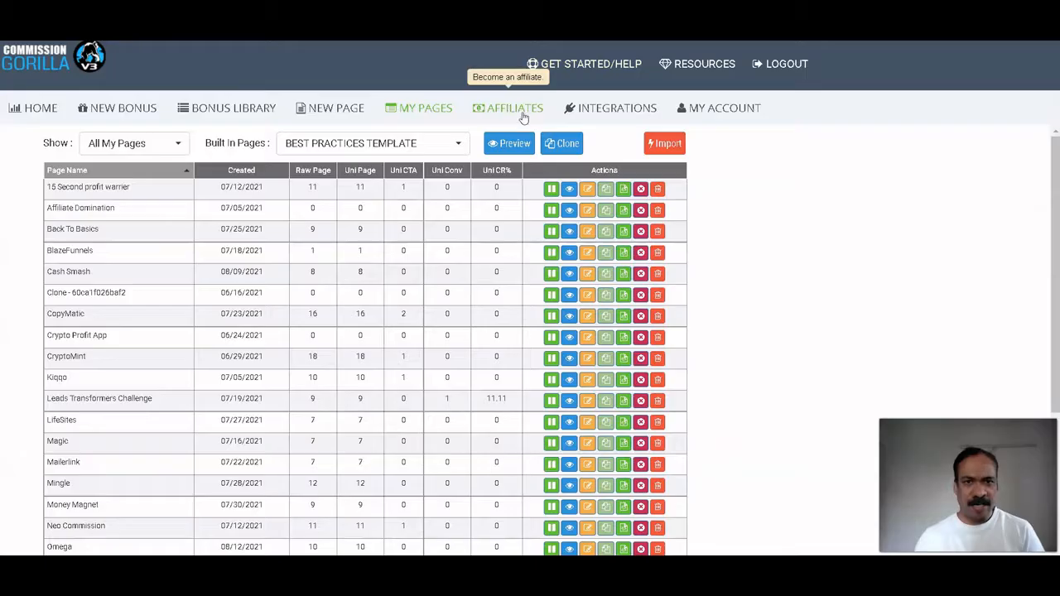
Import a bonus page in Commission Gorilla using the copied bonus code and dismiss the cloned-page notice
click(678, 154)
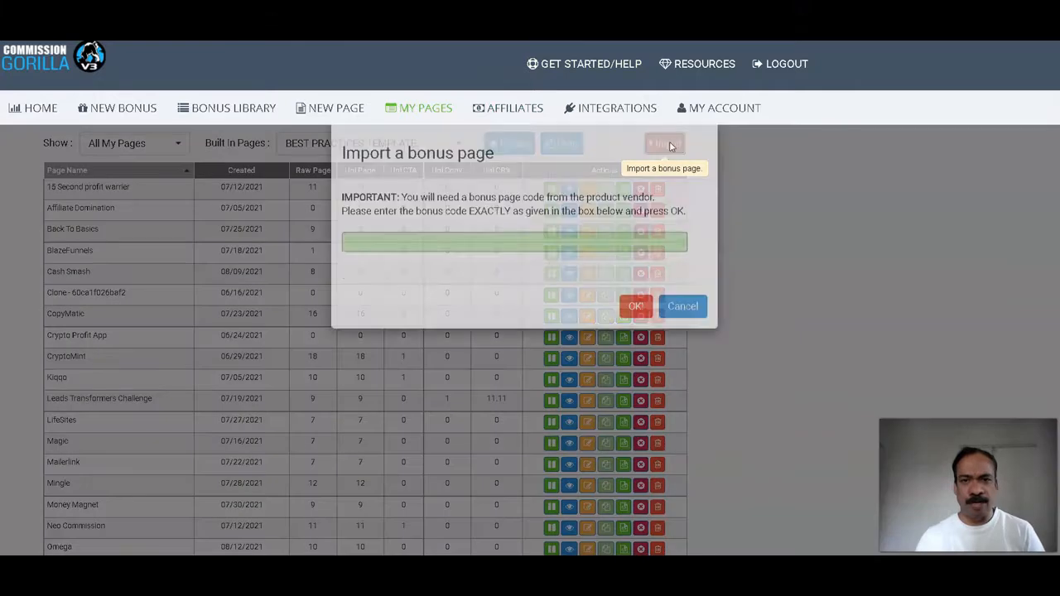
click(420, 273)
right_click(419, 271)
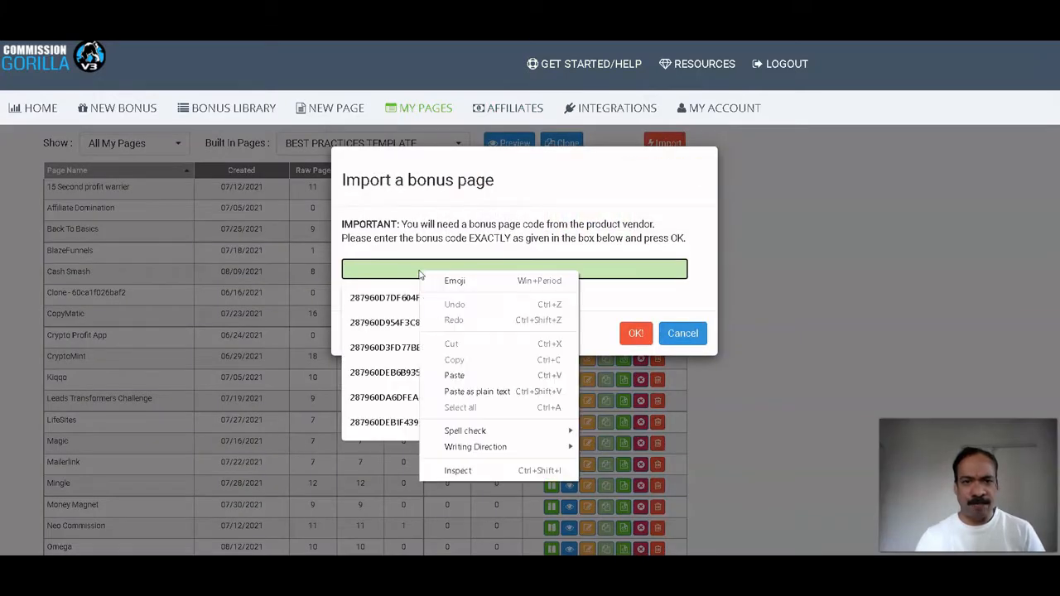
click(455, 375)
click(636, 333)
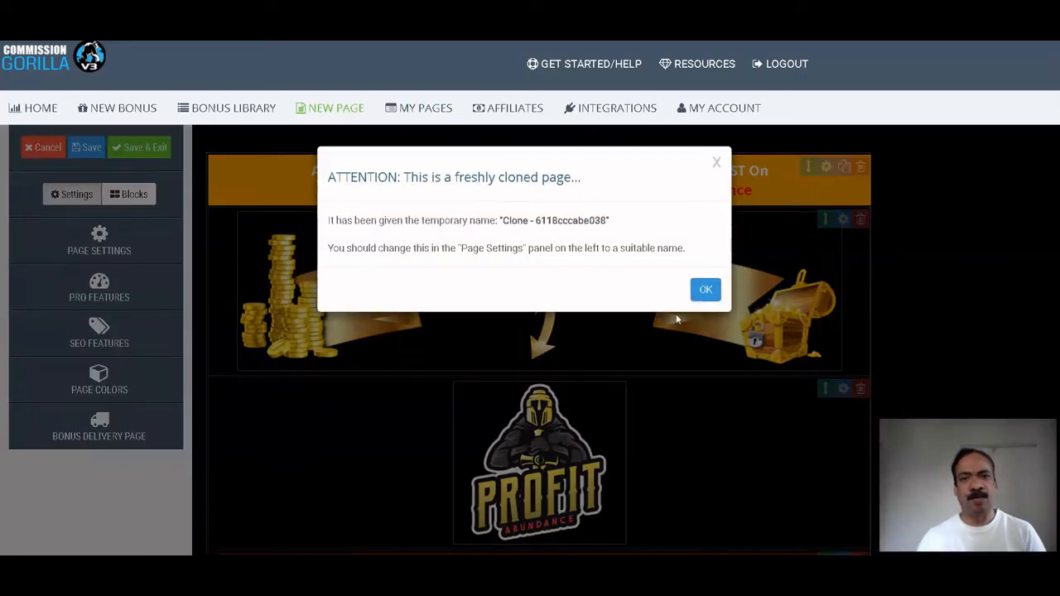
click(705, 291)
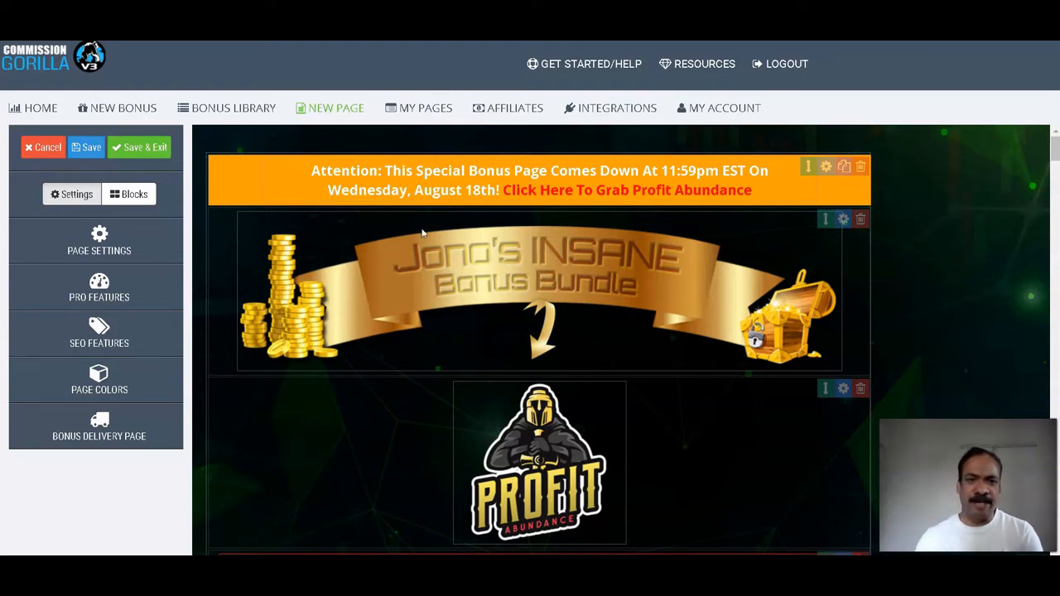
Rename the cloned bonus page as "PrimeMail Bonus" in its page settings
click(97, 238)
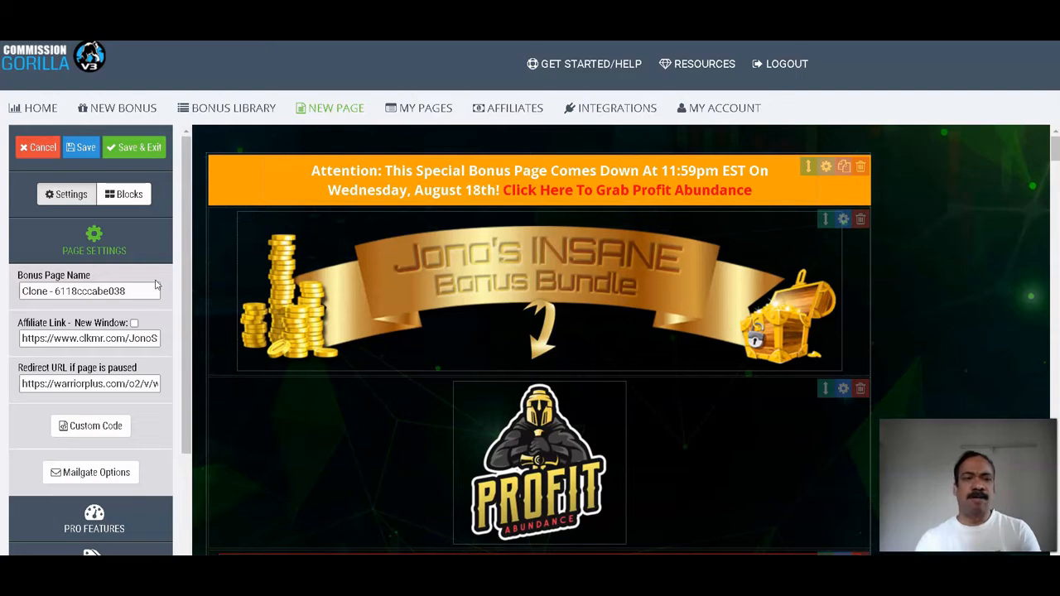
drag(135, 291, 14, 298)
key(BackSpace)
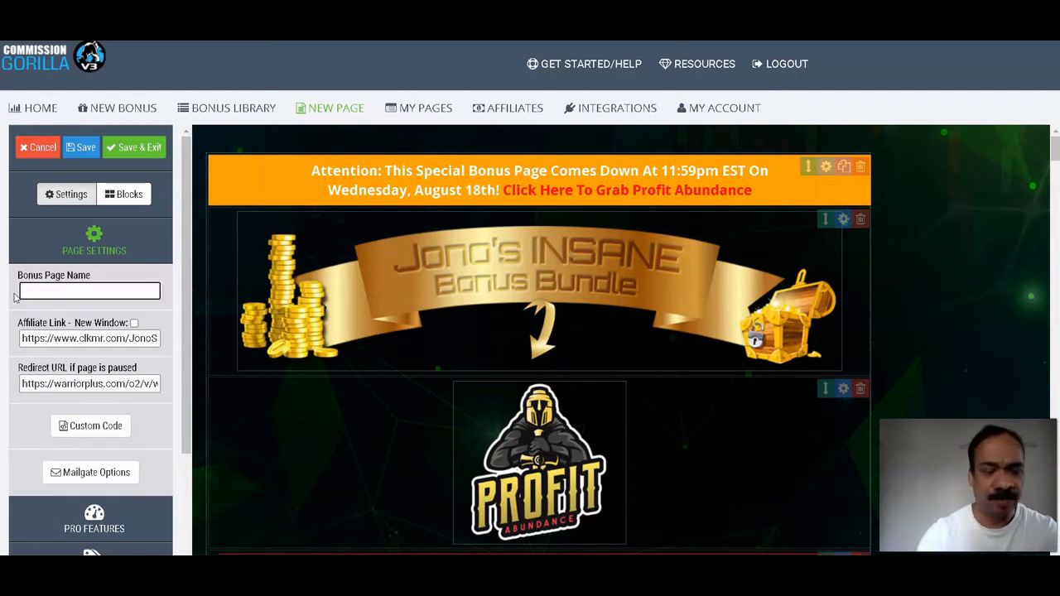
text(PrimeMail)
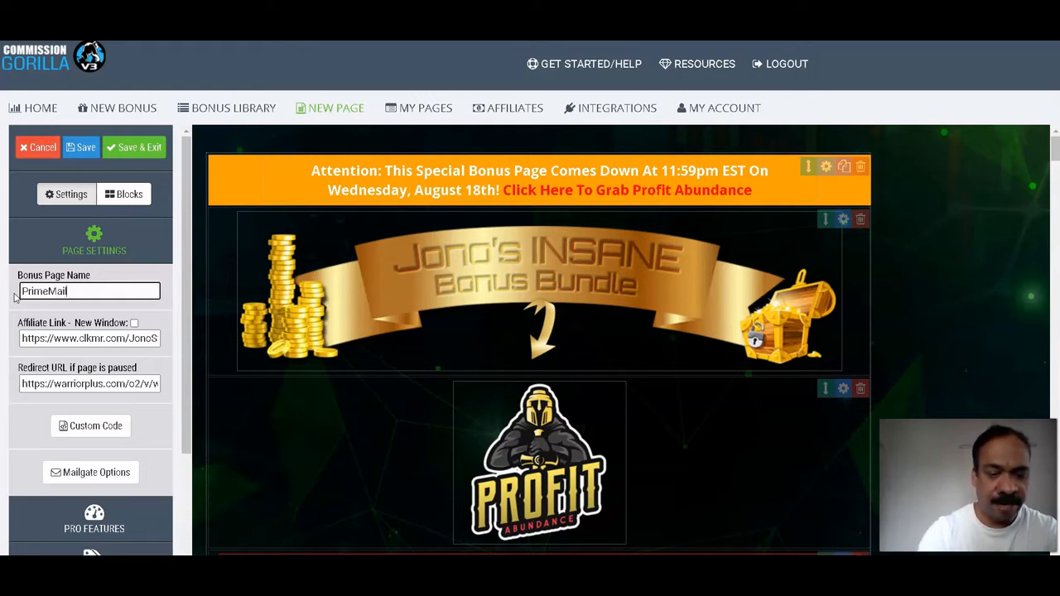
text( Bonus)
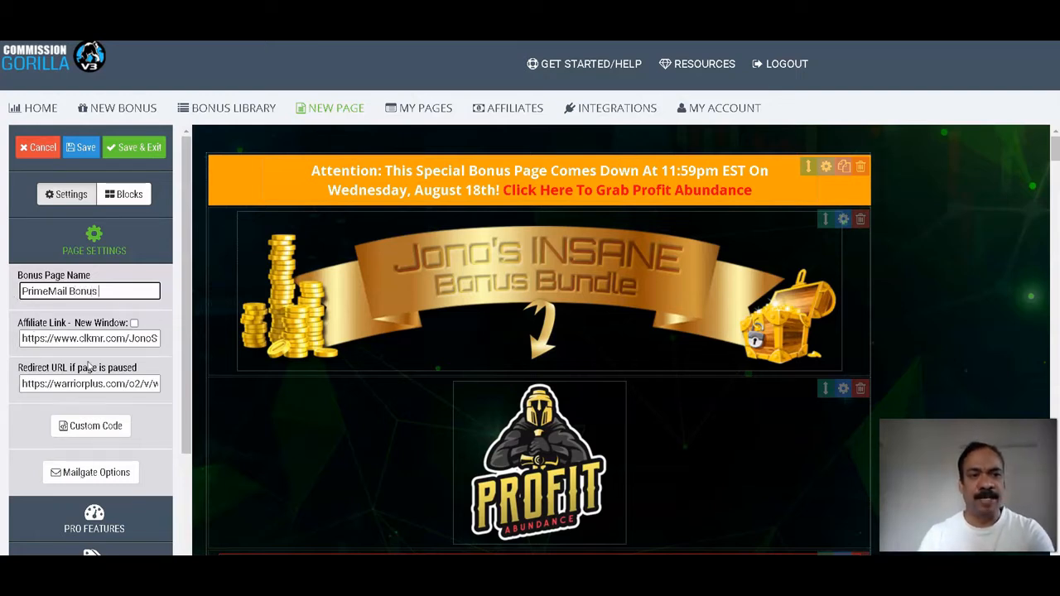
Clear the existing affiliate link and the redirect URL for the paused page
drag(25, 338, 190, 340)
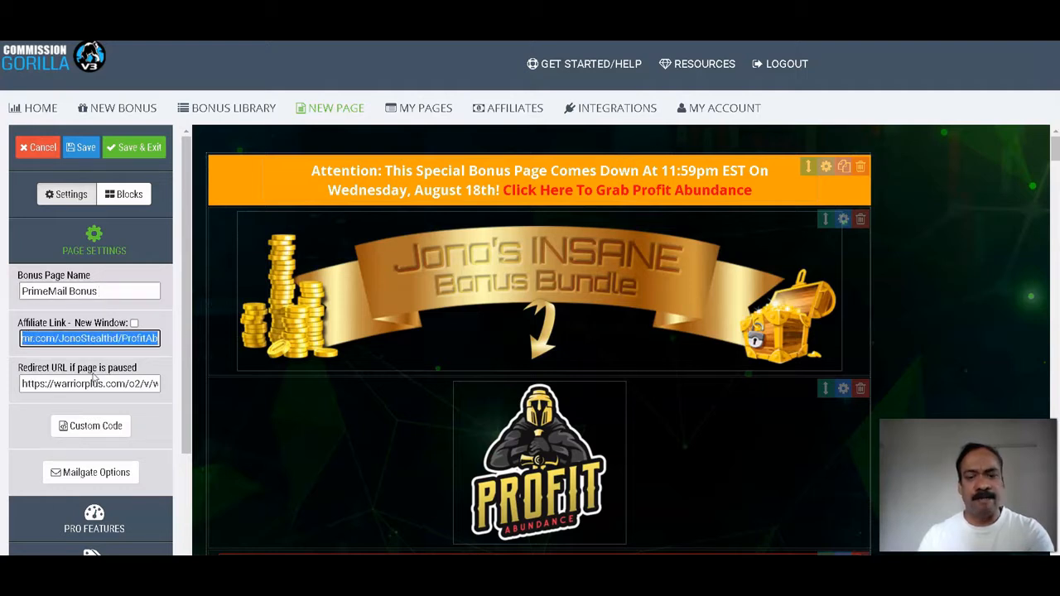
key(BackSpace)
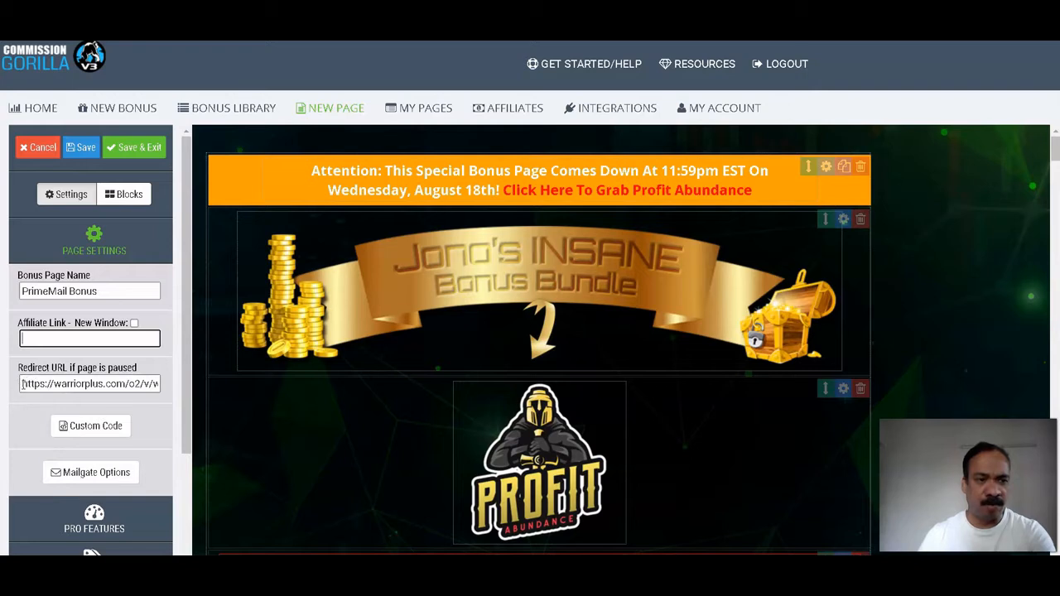
drag(22, 383, 193, 379)
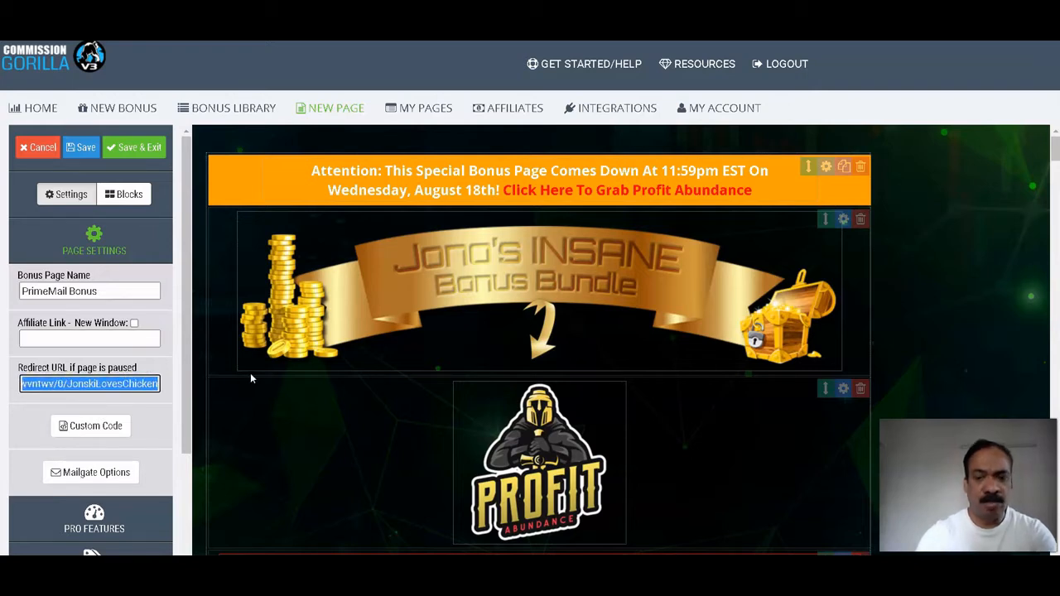
key(BackSpace)
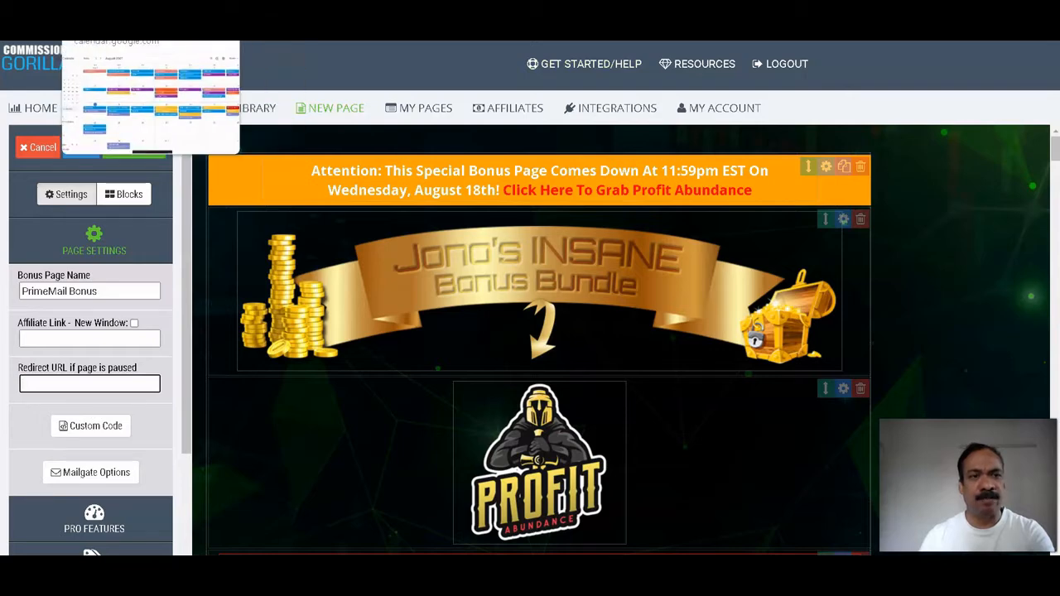
Copy the affiliate link from the Primemail event's description in Google Calendar
click(99, 17)
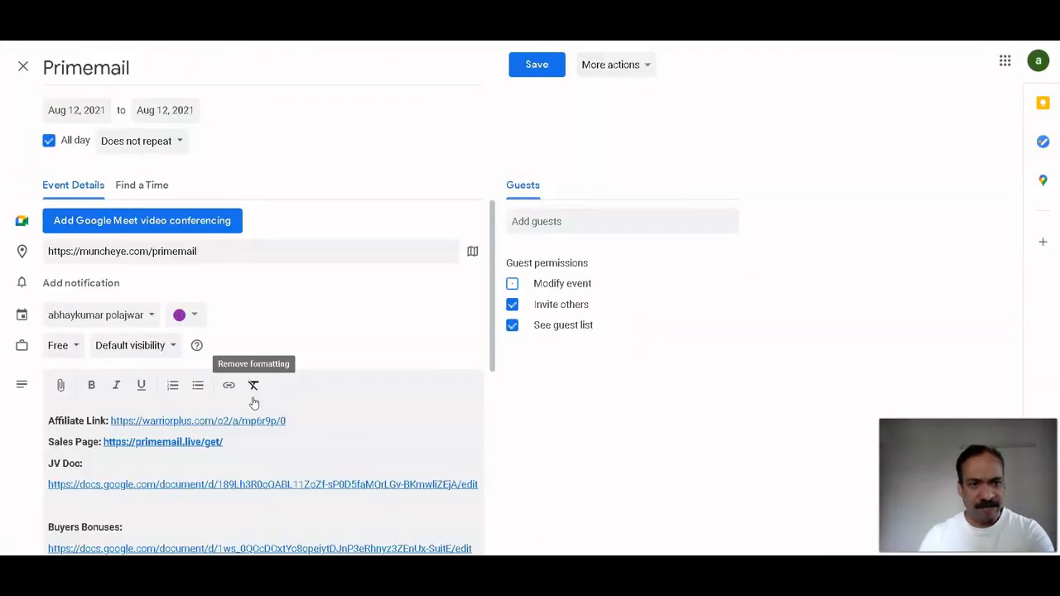
drag(303, 425, 109, 420)
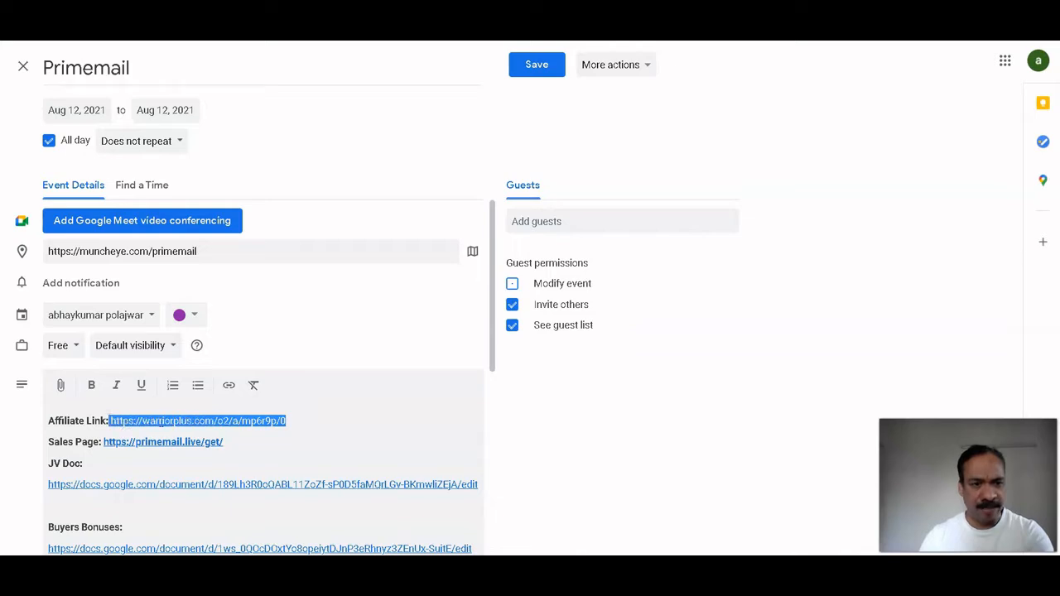
right_click(160, 421)
click(218, 257)
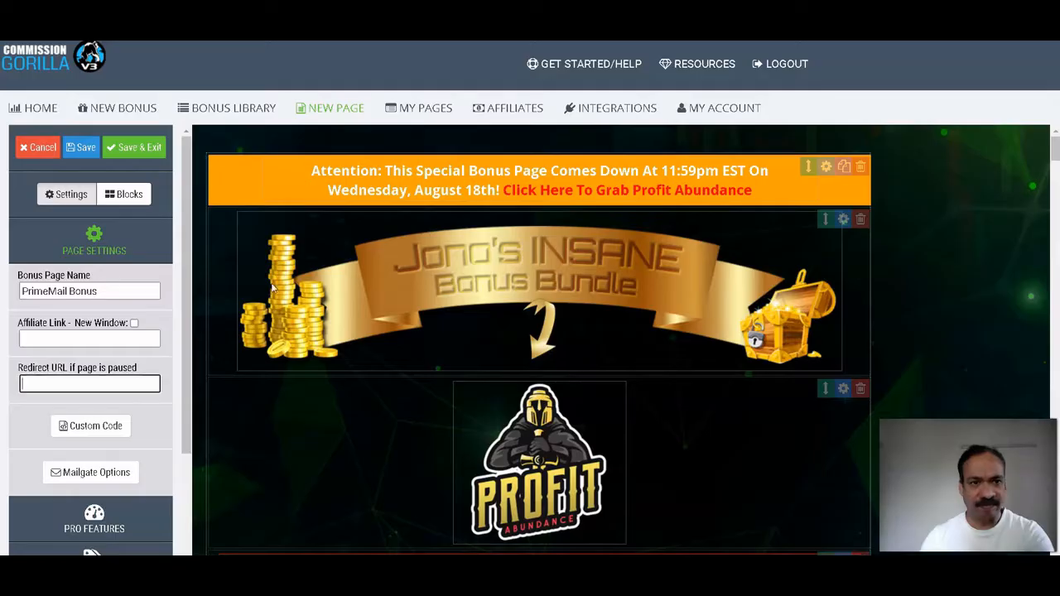
click(69, 339)
right_click(69, 343)
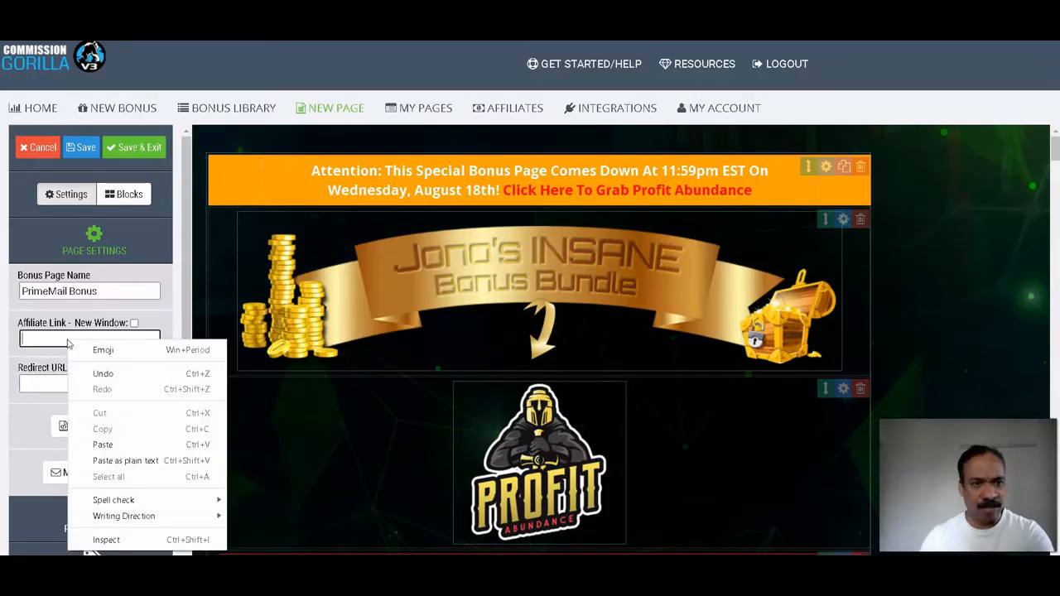
click(104, 444)
click(68, 385)
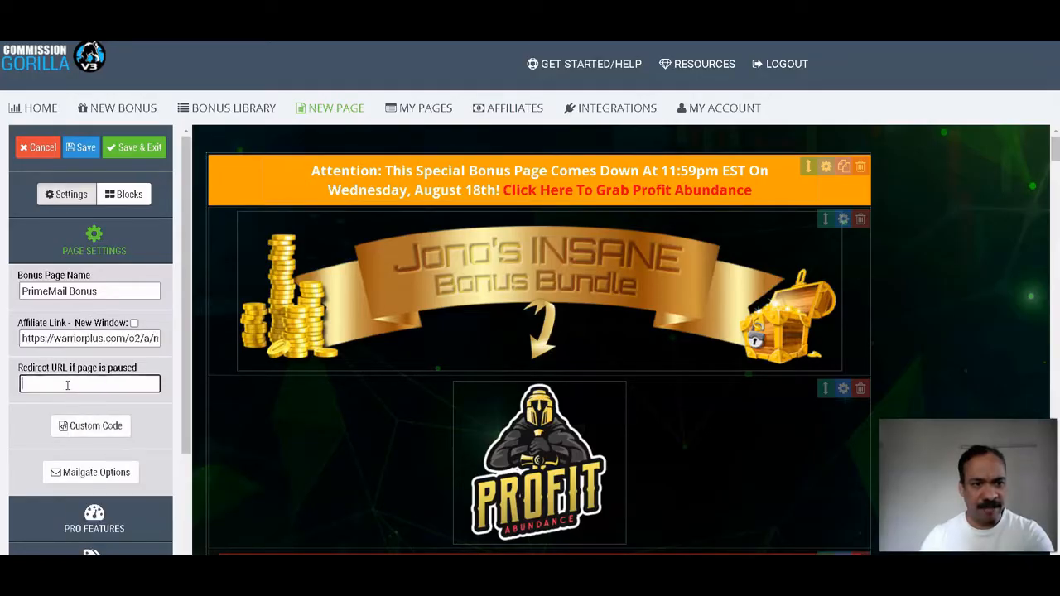
right_click(68, 385)
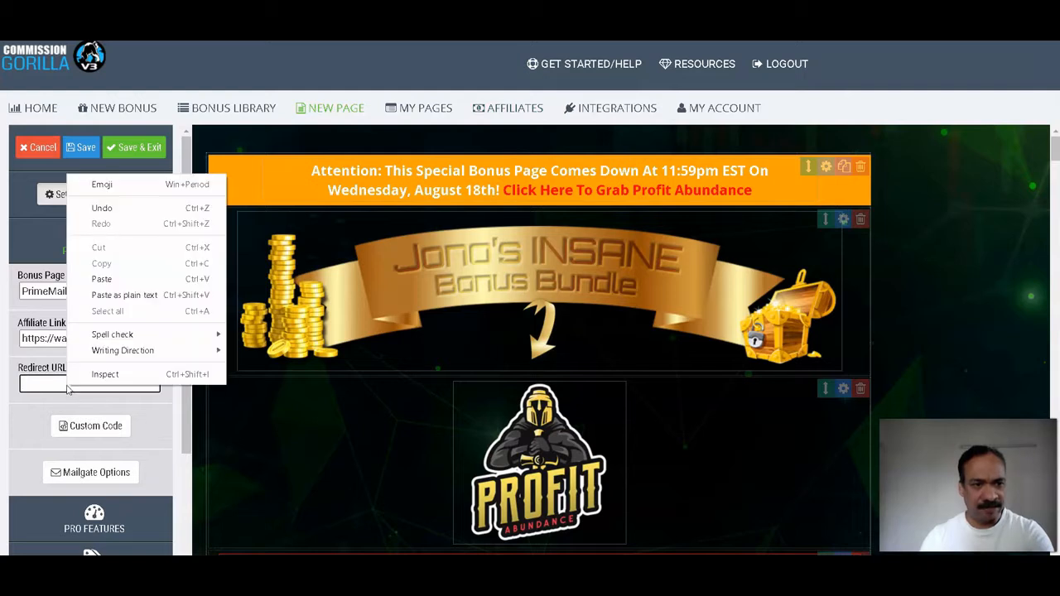
click(102, 280)
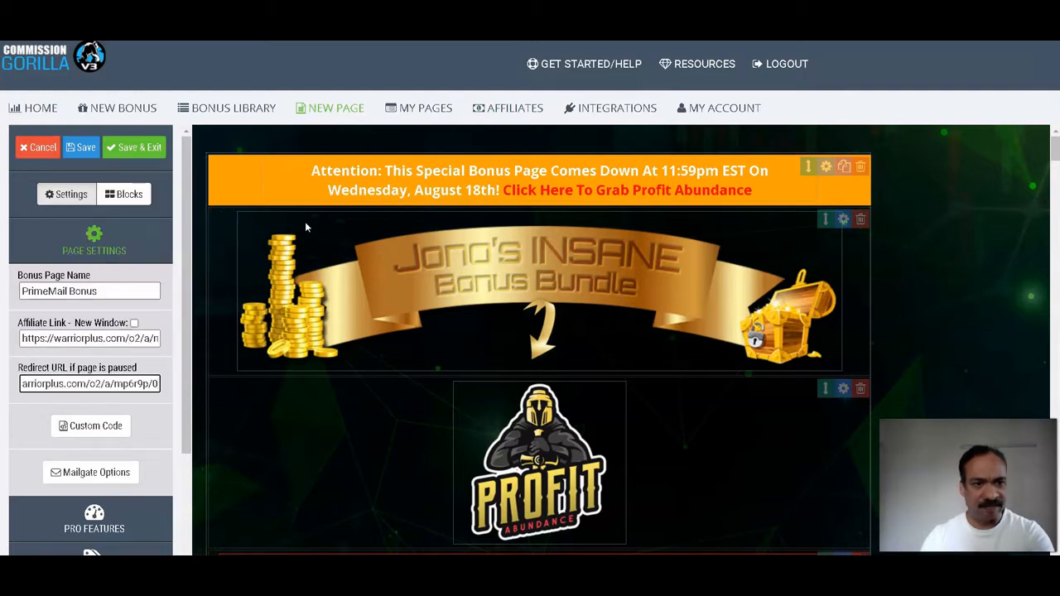
click(962, 213)
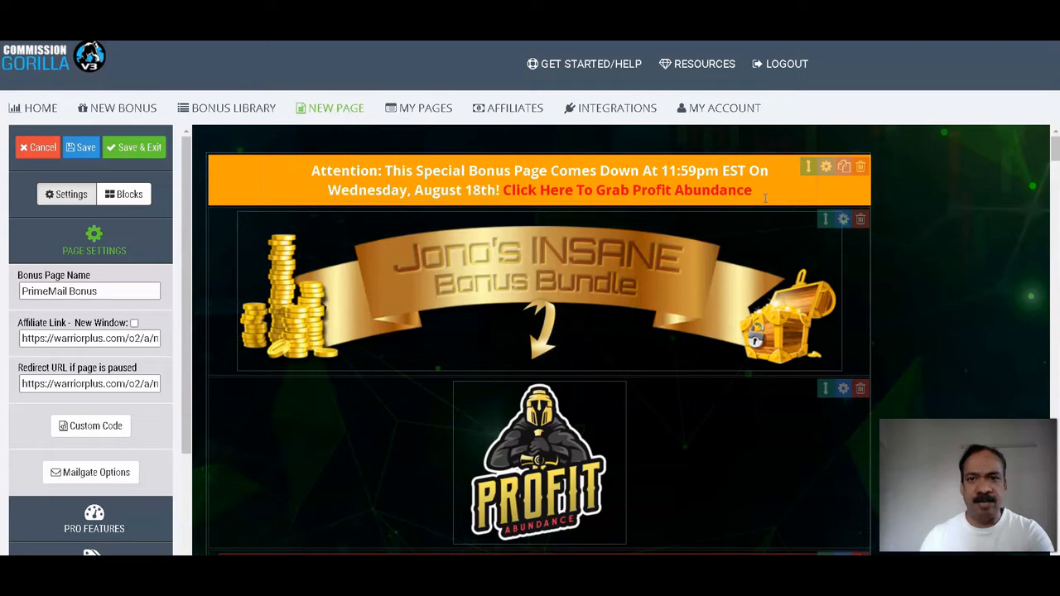
drag(762, 194, 503, 190)
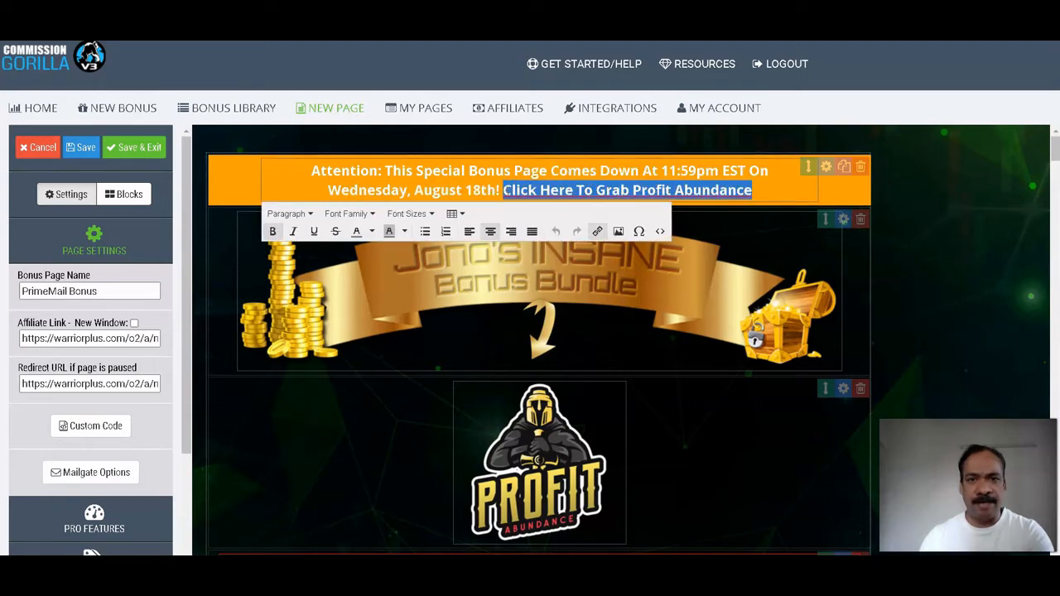
click(597, 233)
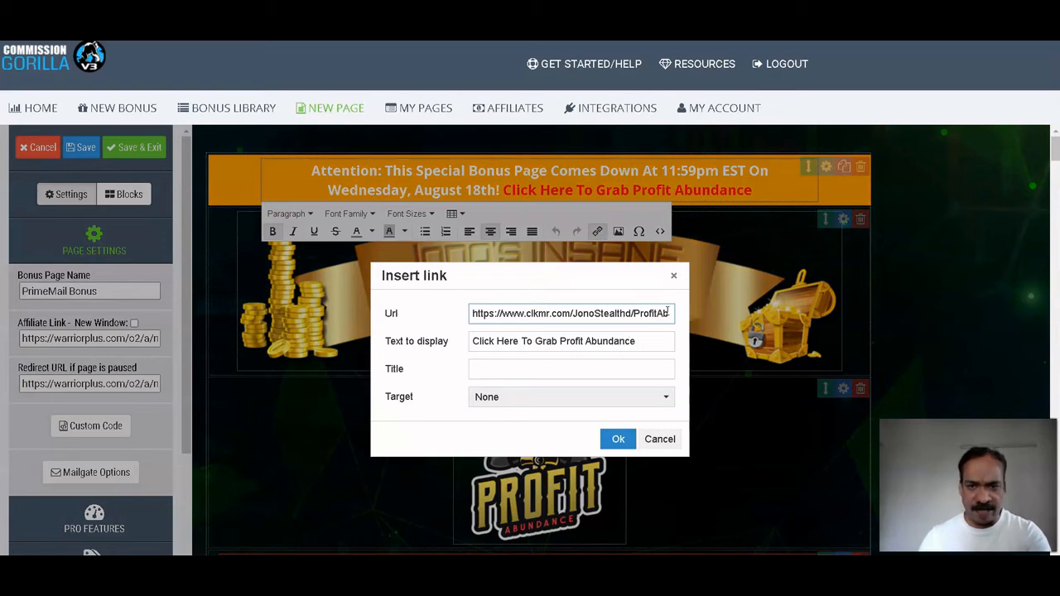
drag(668, 313, 460, 329)
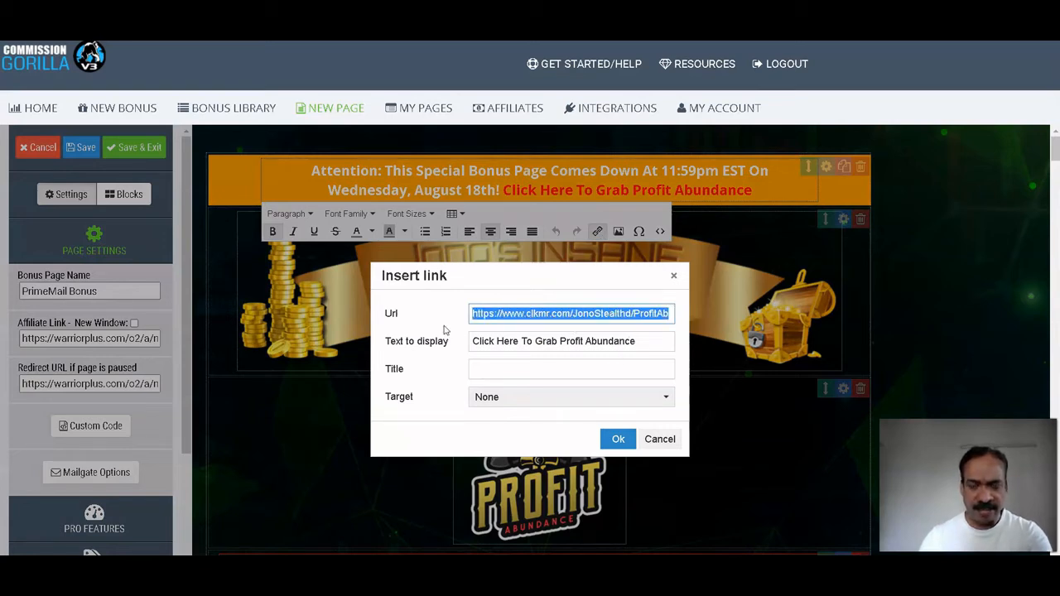
key(BackSpace)
right_click(510, 323)
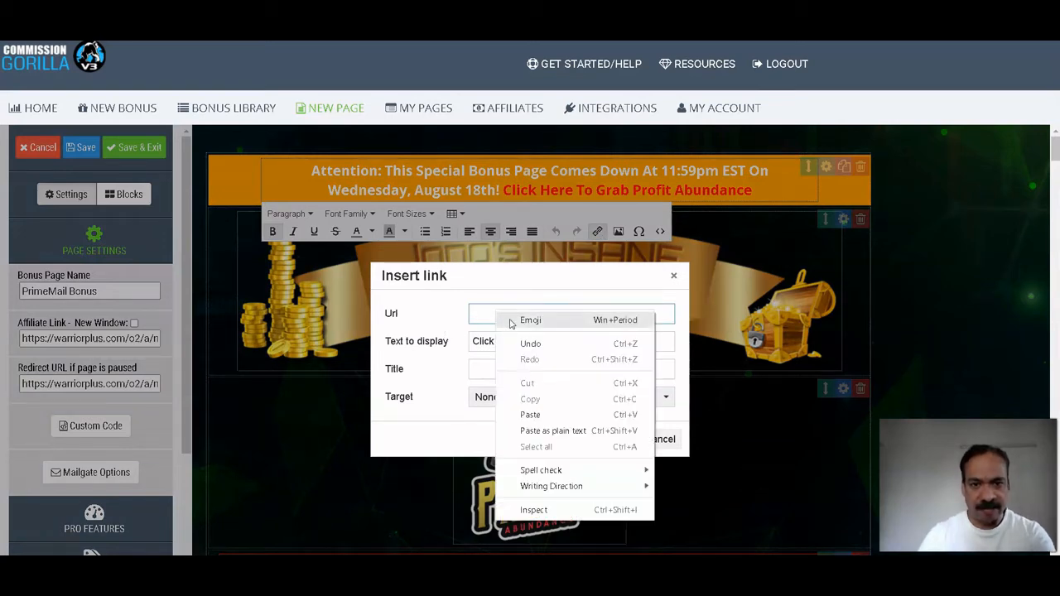
click(530, 414)
Change the link's display text to "Click Here To Grab PrimeMail" and apply the link changes
drag(644, 342, 560, 342)
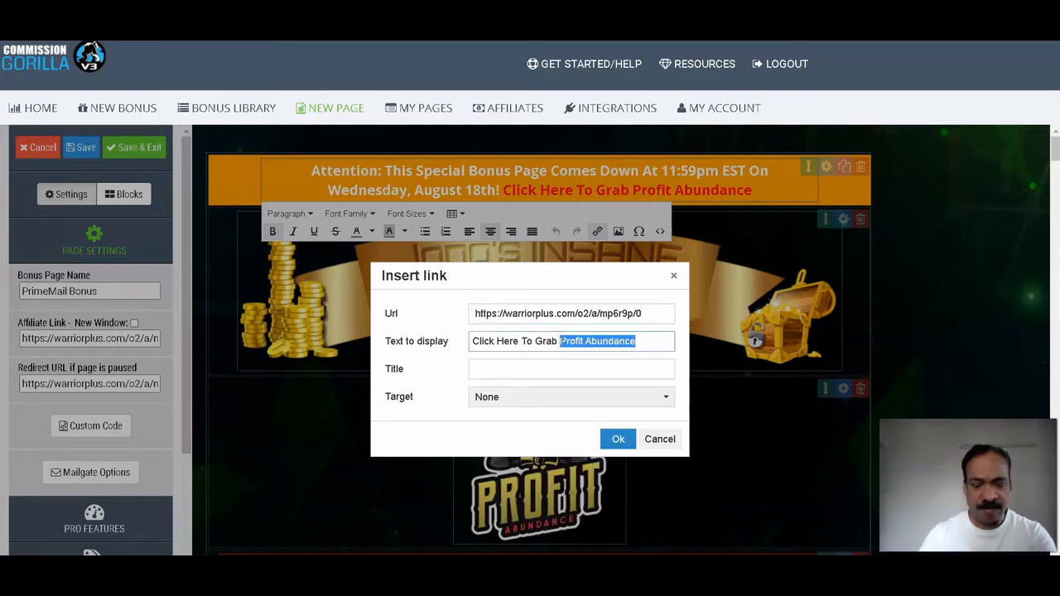
key(BackSpace)
text(PrimeMail)
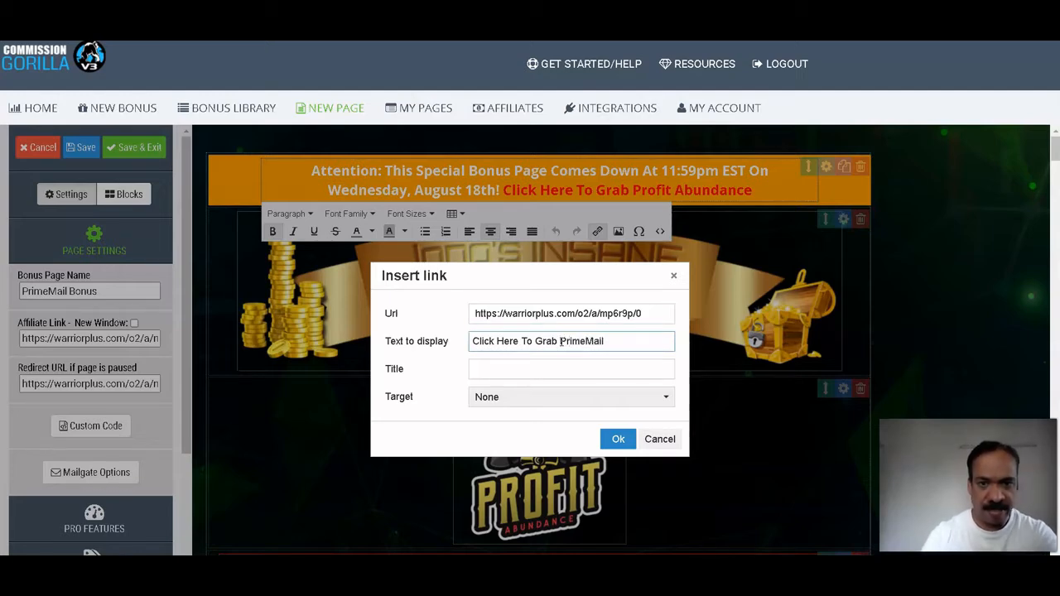
click(618, 438)
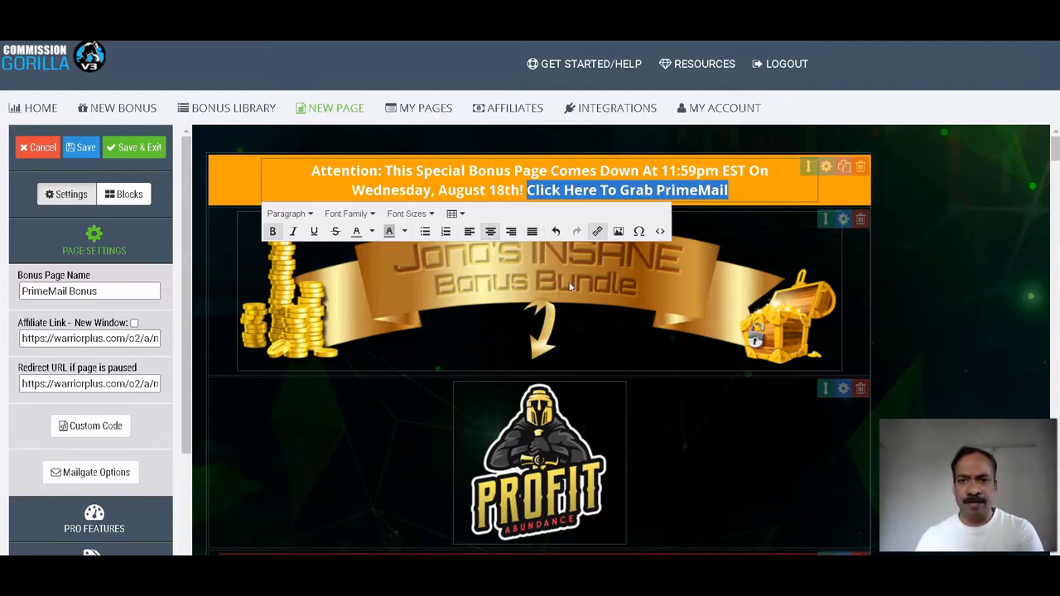
click(934, 295)
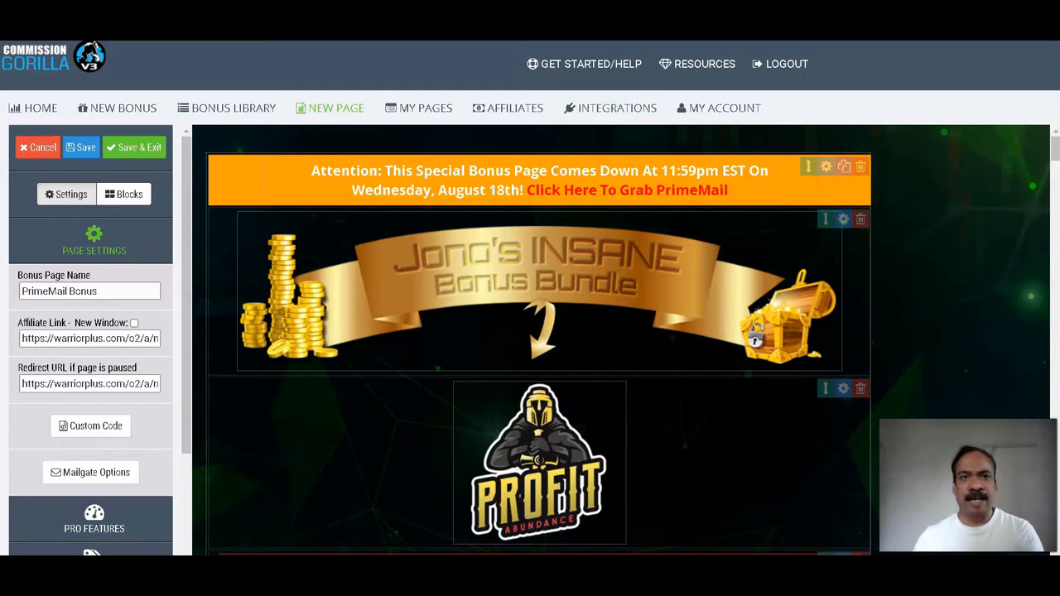
Open the image settings of the gold bonus bundle header banner and clear its image URL
key(ctrl+Tab)
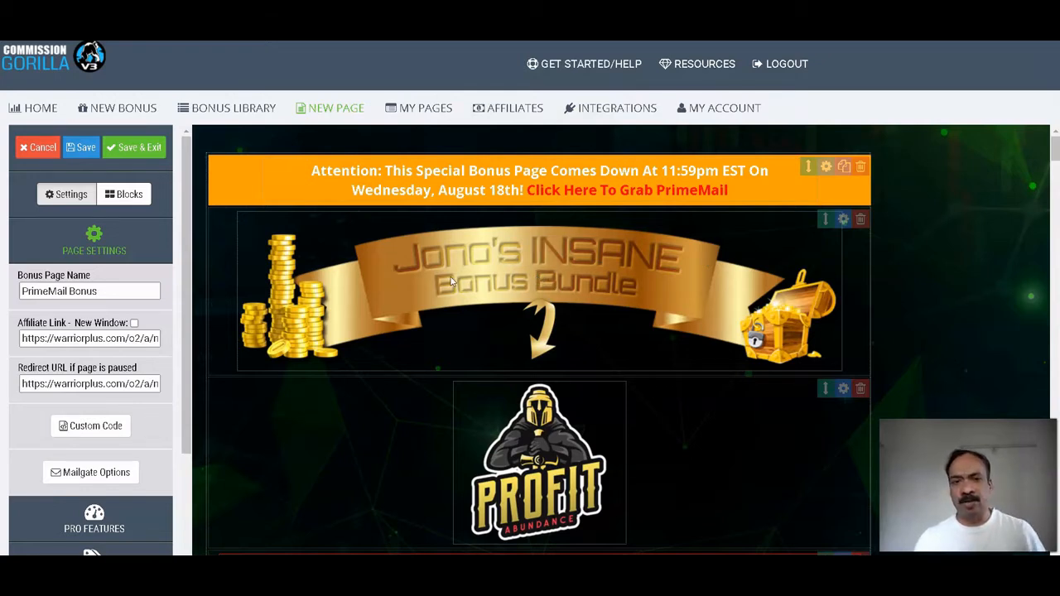
click(842, 219)
drag(690, 272, 330, 274)
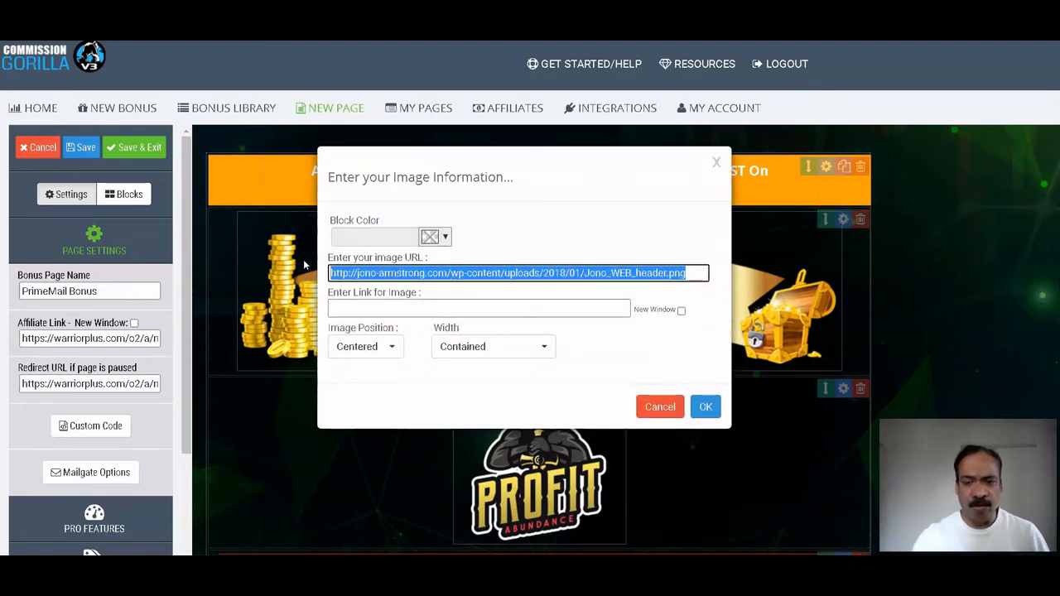
key(BackSpace)
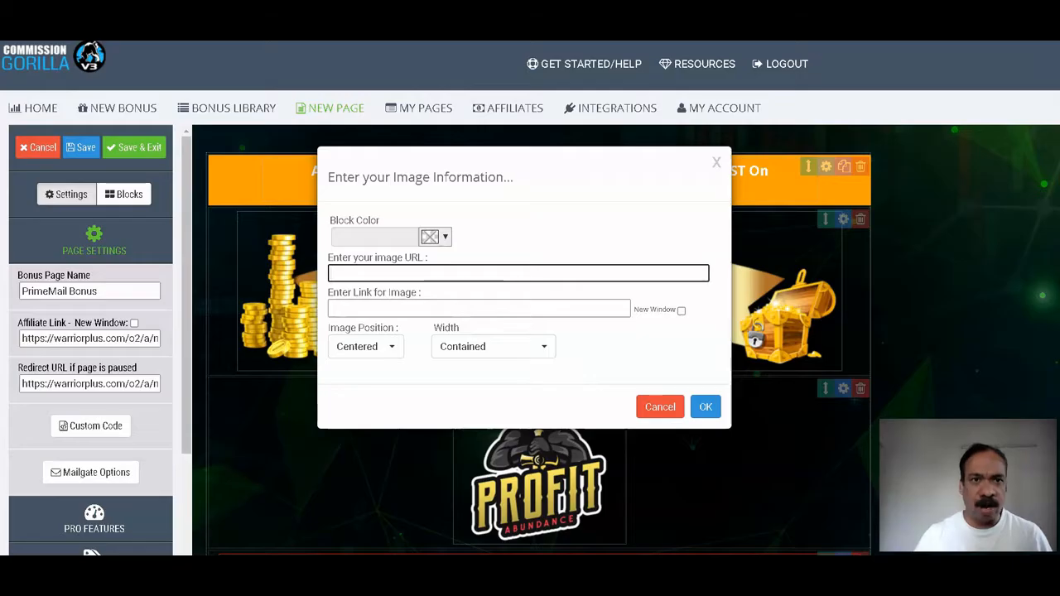
Switch to the imgbb gallery and copy the direct link of the personalized gold bonus bundle banner
key(ctrl+Tab)
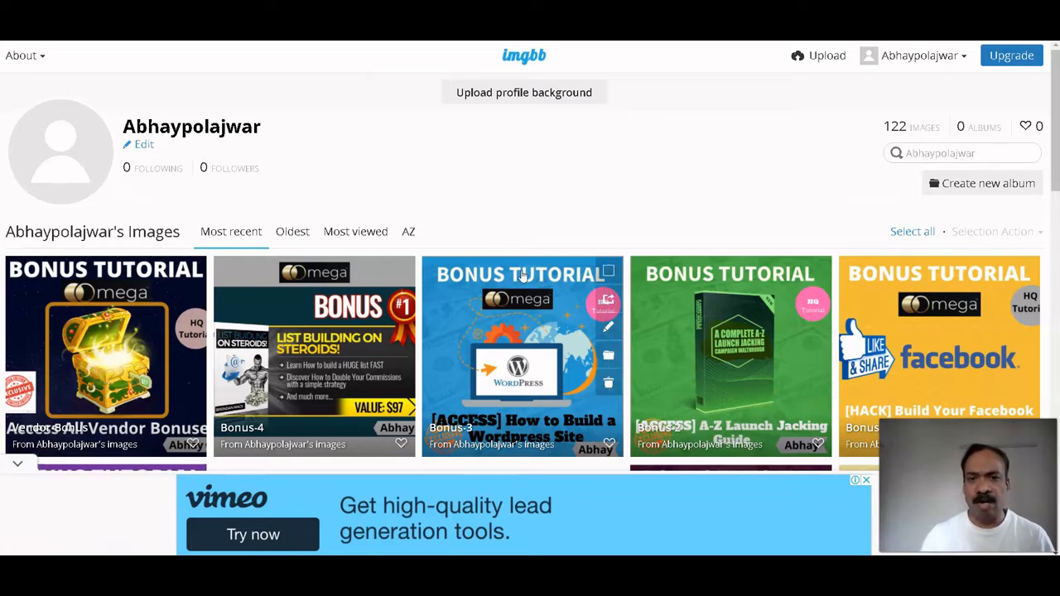
scroll(498, 309, down, 3)
scroll(498, 309, down, 10)
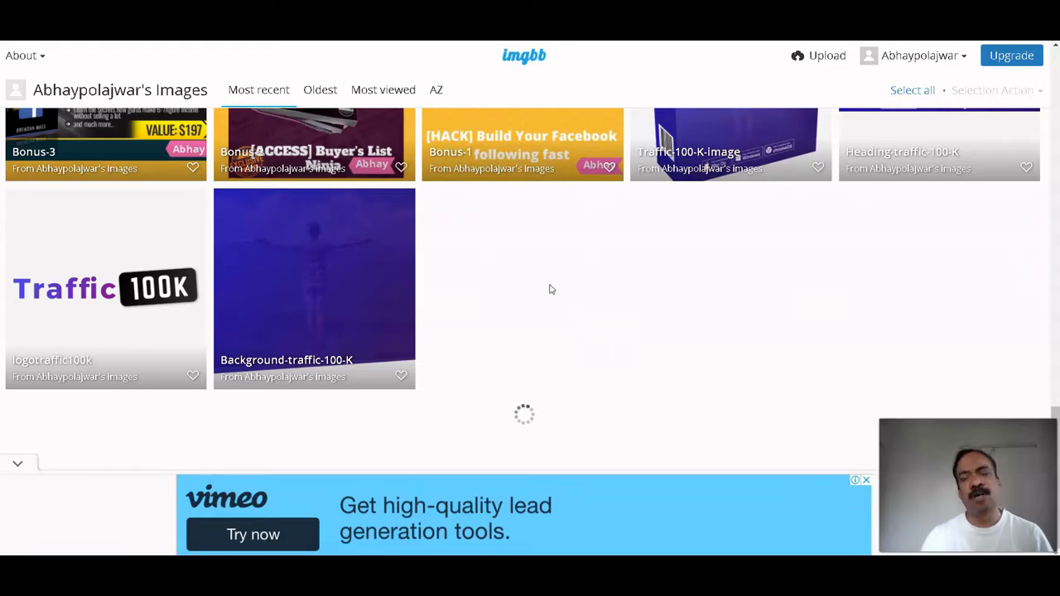
scroll(704, 331, down, 5)
scroll(719, 327, down, 10)
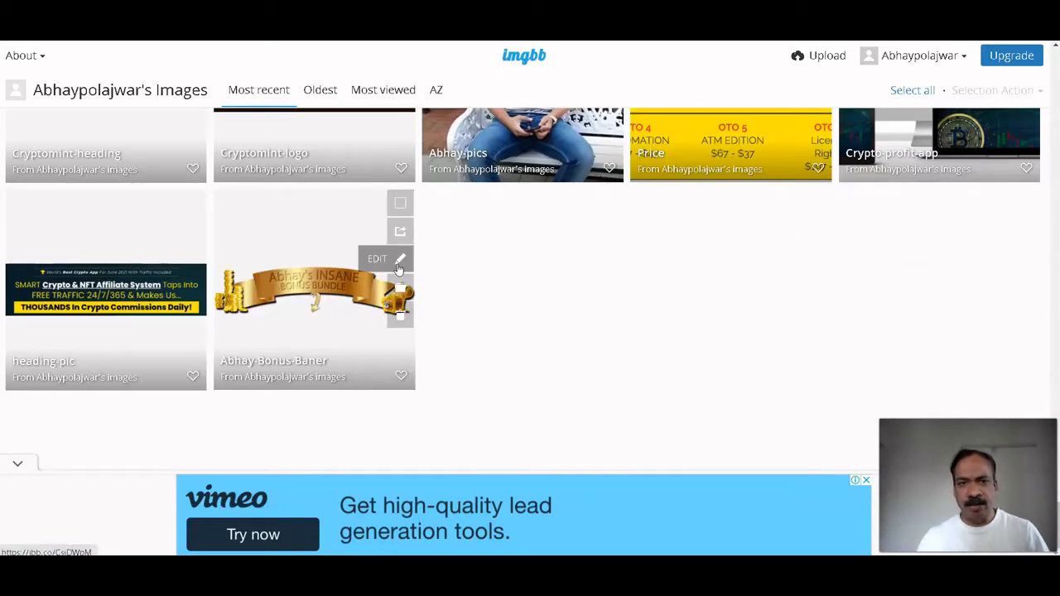
click(401, 234)
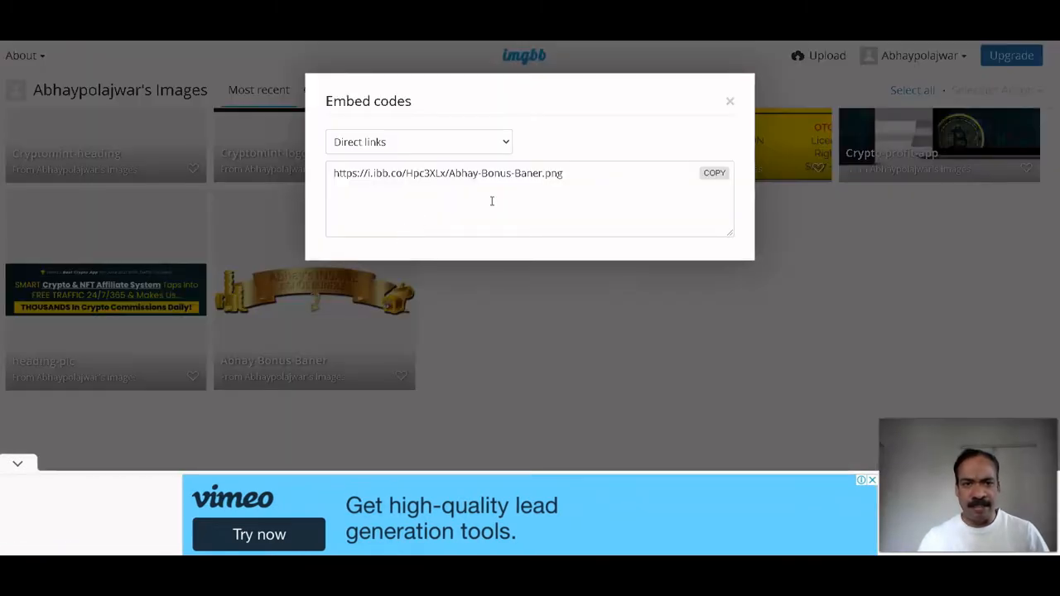
drag(573, 176, 333, 174)
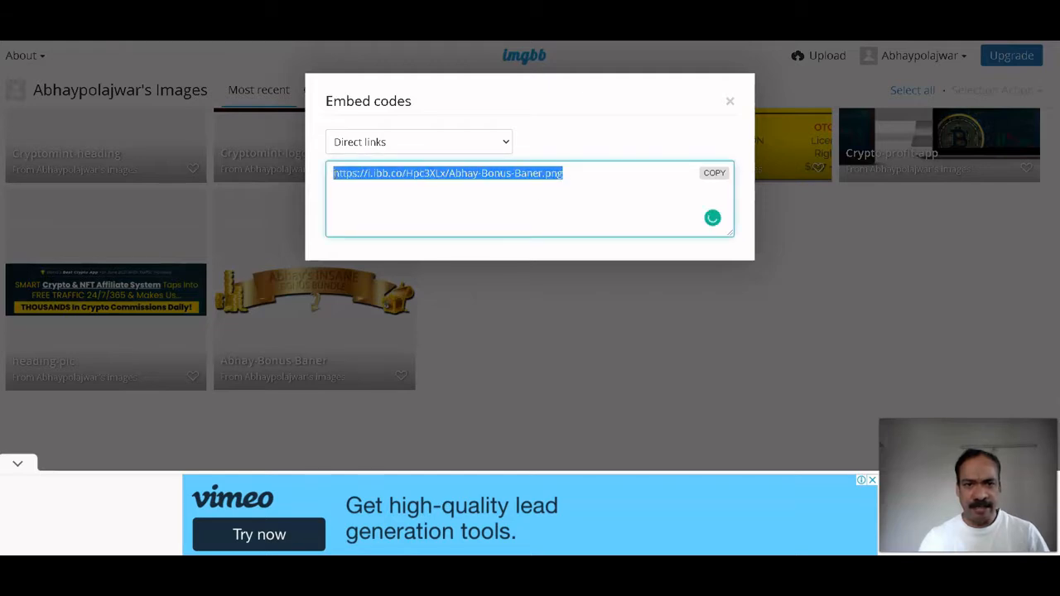
click(713, 173)
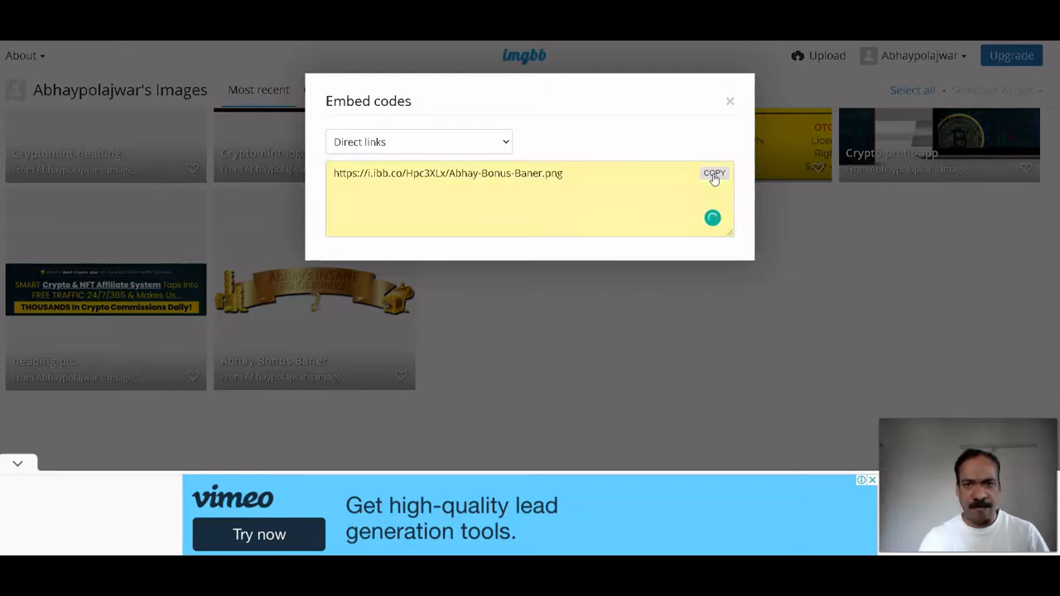
Return to Commission Gorilla, set the header banner's image URL to the copied direct link, and apply the image settings
click(487, 16)
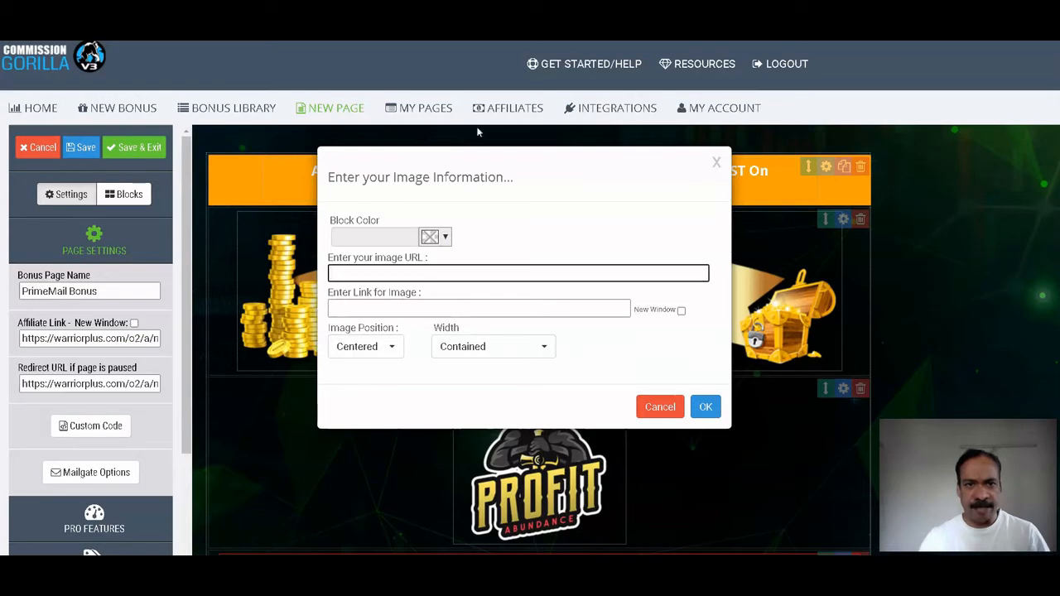
right_click(445, 272)
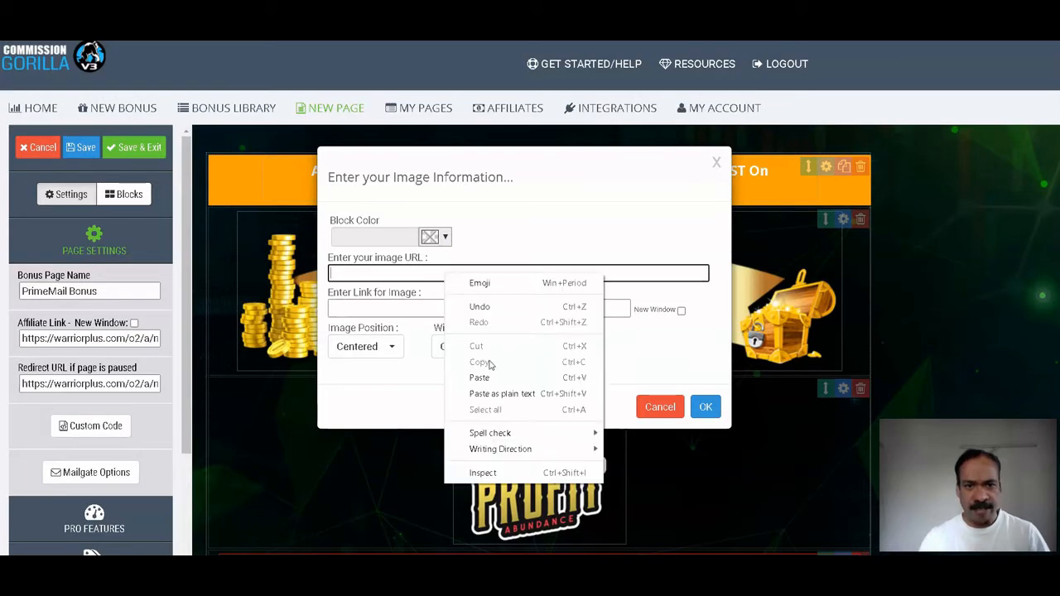
click(491, 381)
click(705, 407)
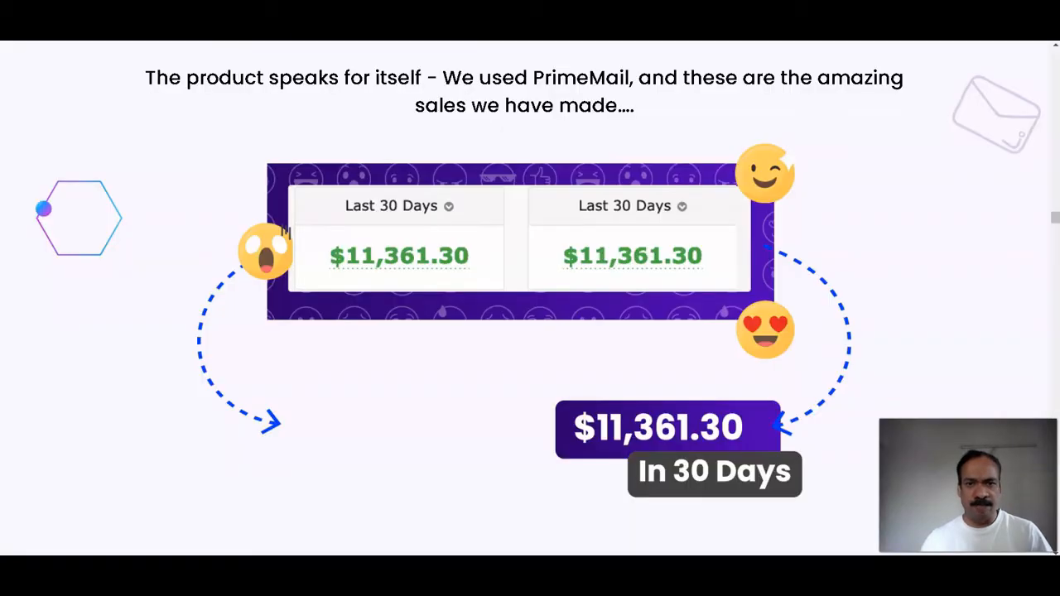
Inspect the PrimeMail sales page's purple banner section and copy the source URL of its background image, banner_section.png
scroll(650, 188, up, 10)
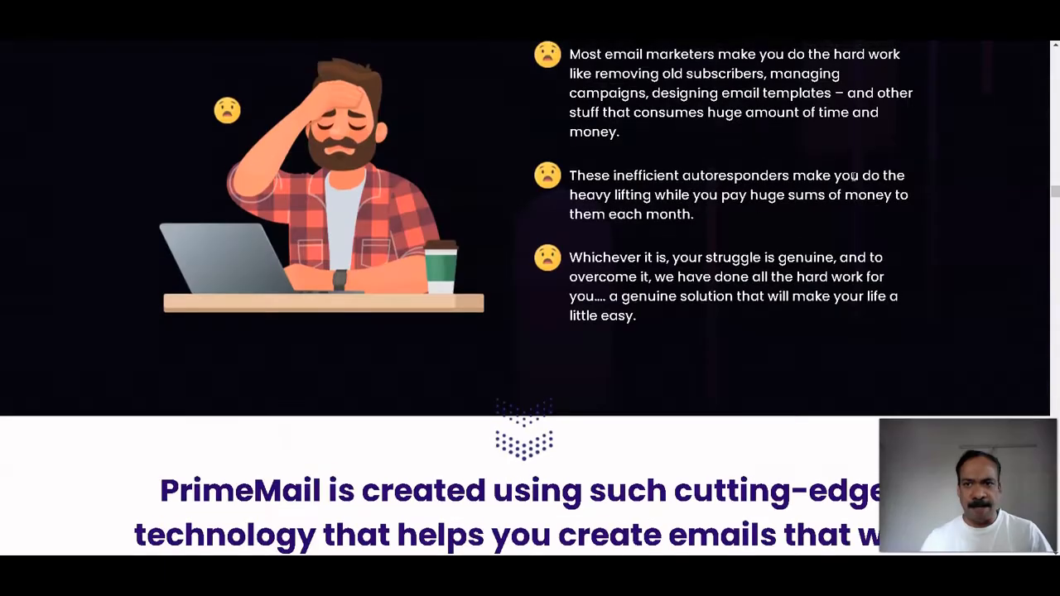
scroll(1055, 191, up, 10)
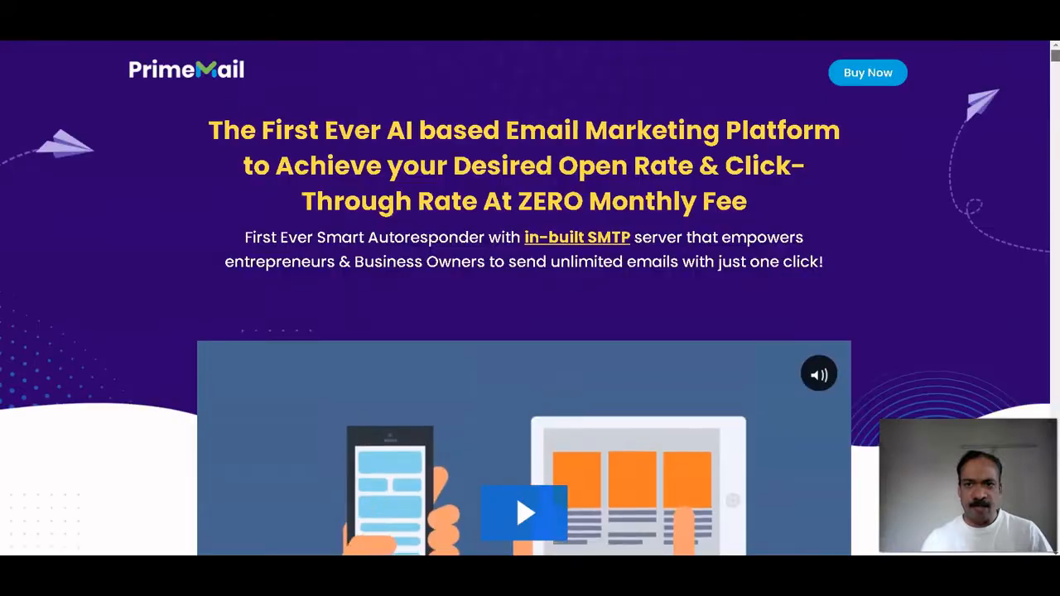
right_click(901, 178)
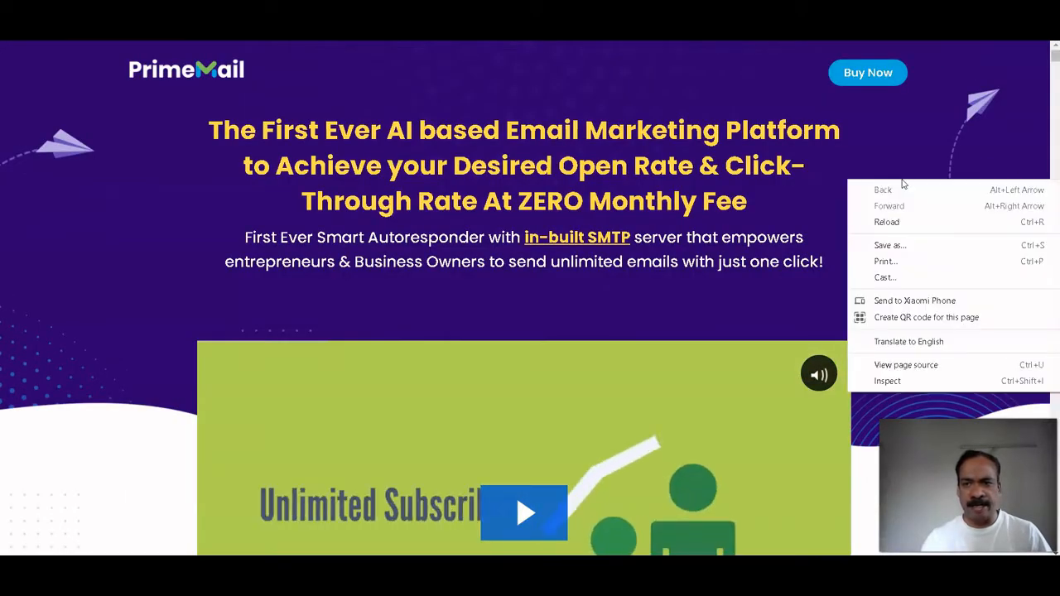
click(887, 381)
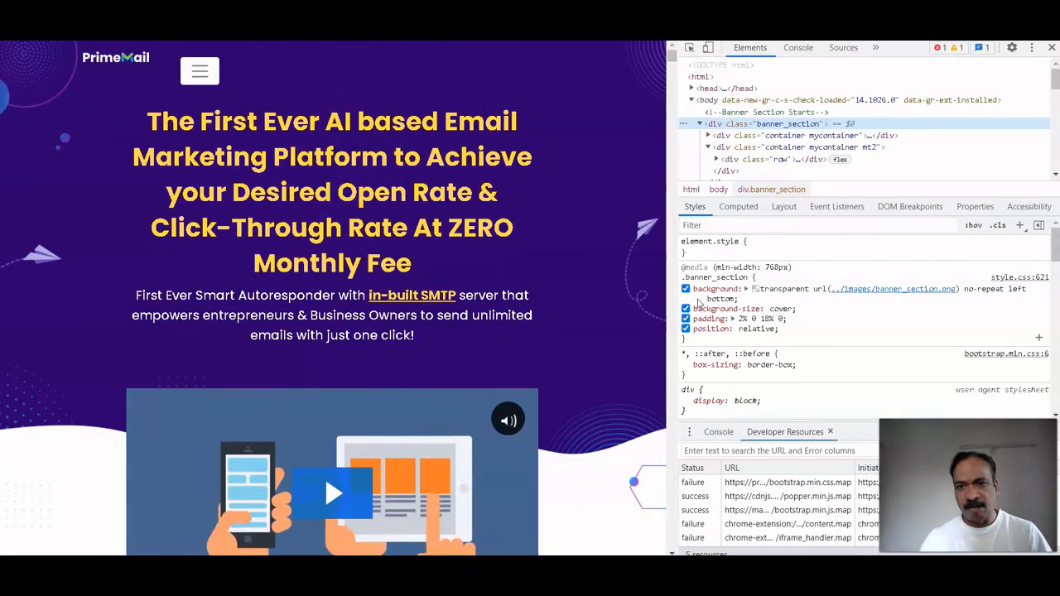
mouse_move(881, 292)
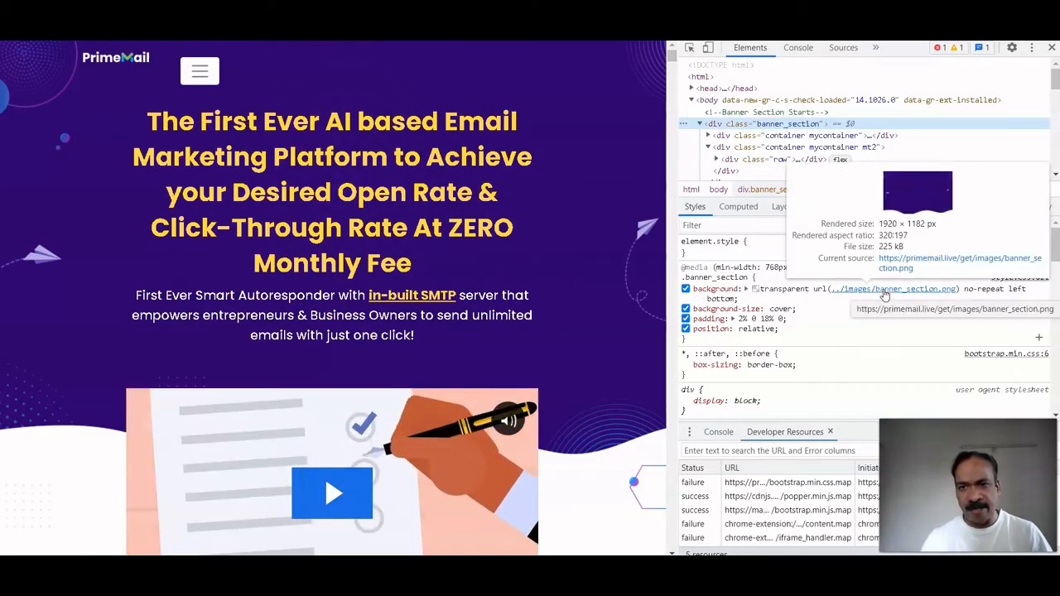
click(901, 264)
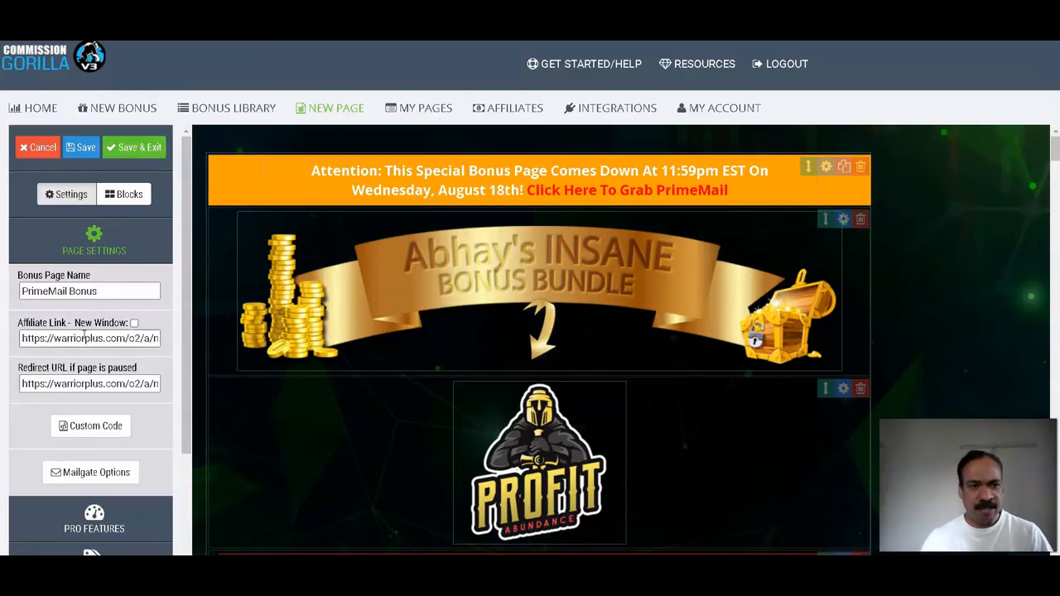
scroll(149, 376, down, 3)
scroll(149, 377, down, 1)
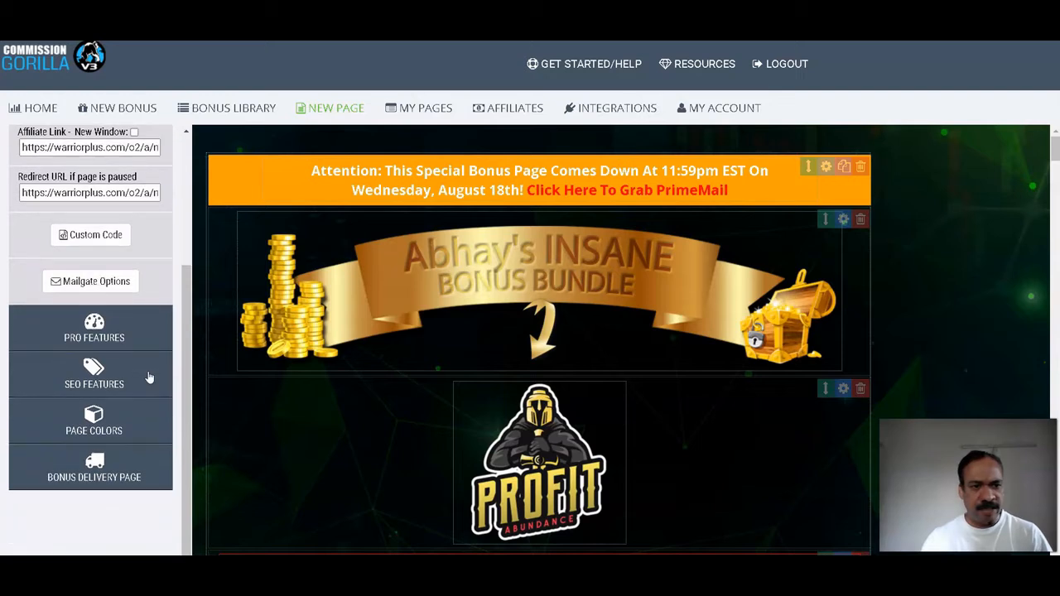
click(96, 418)
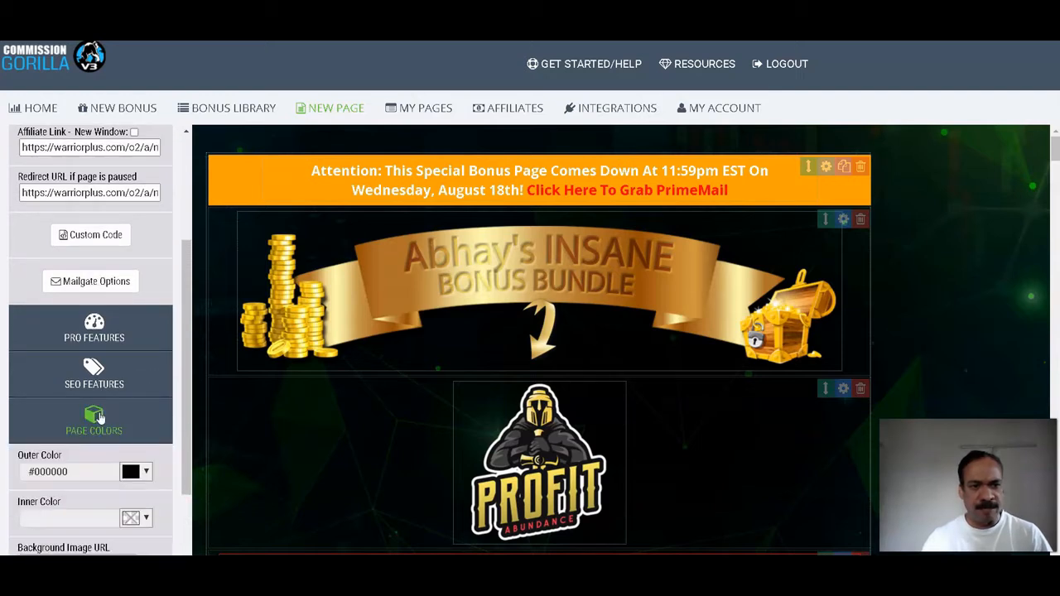
scroll(98, 422, down, 1)
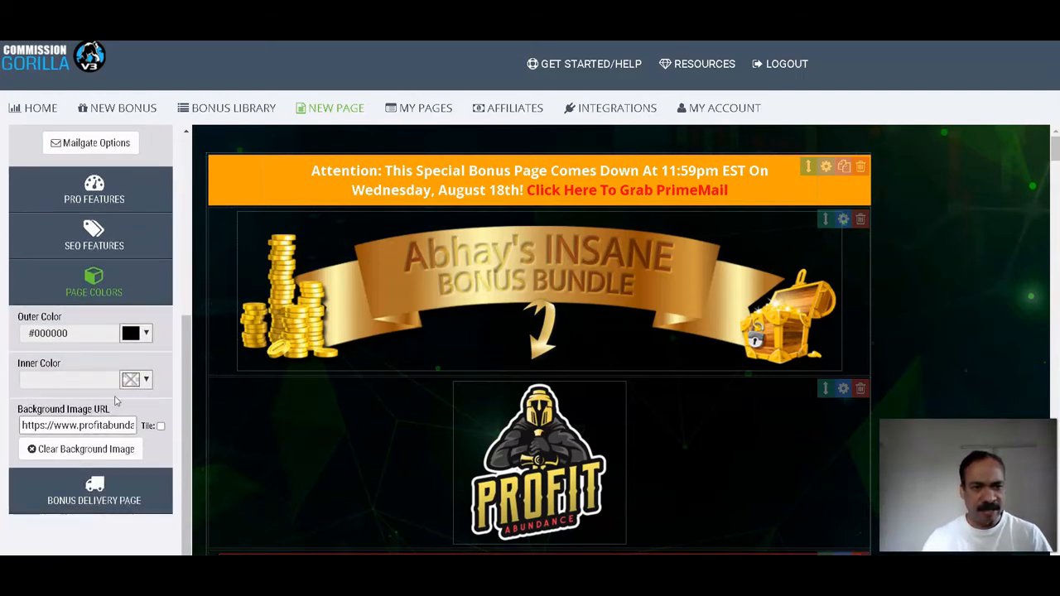
scroll(92, 405, down, 1)
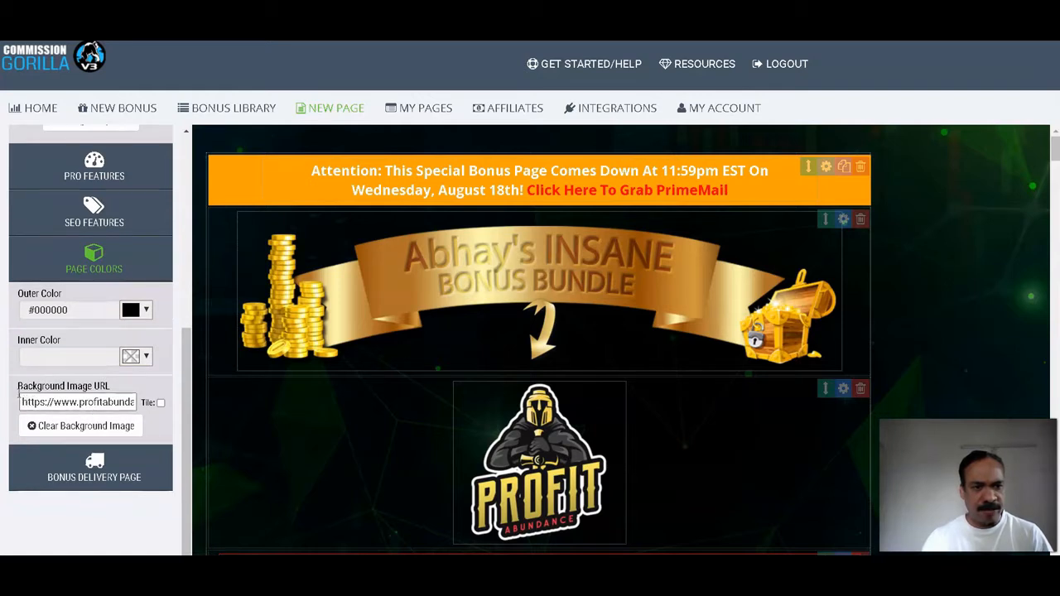
click(81, 425)
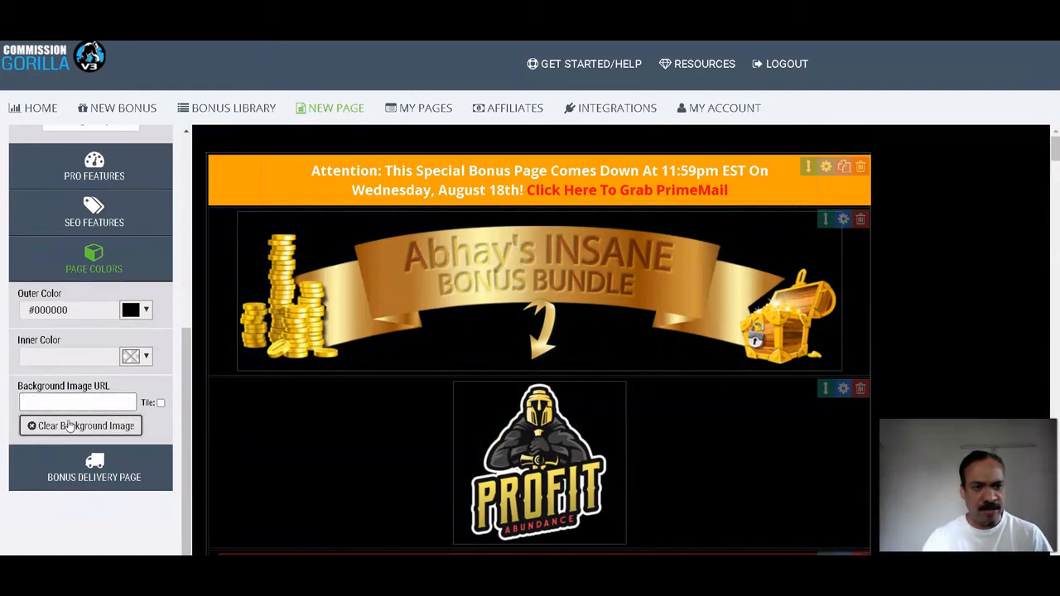
click(66, 401)
right_click(66, 402)
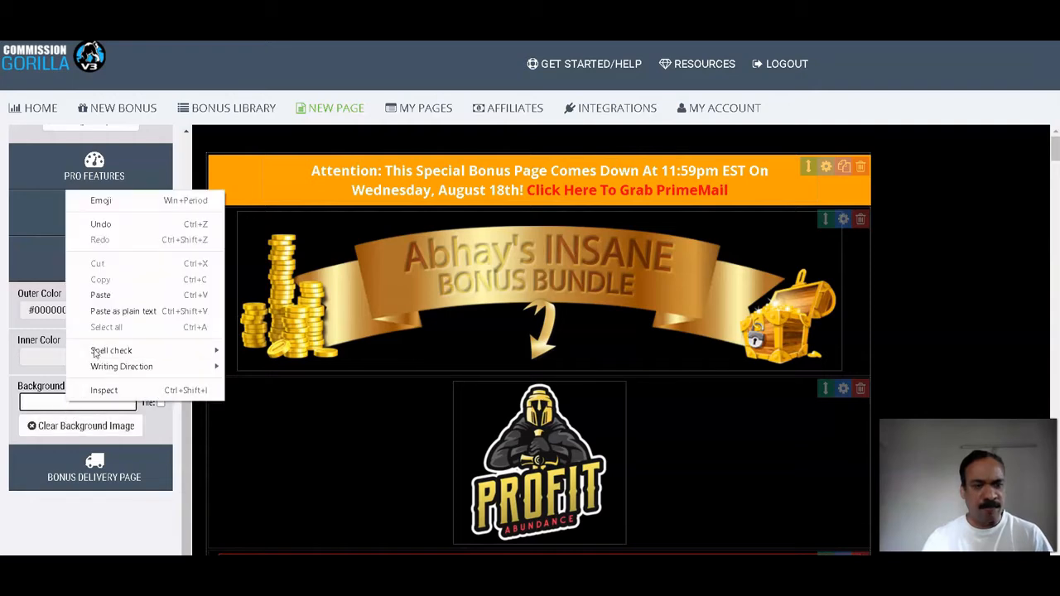
click(107, 297)
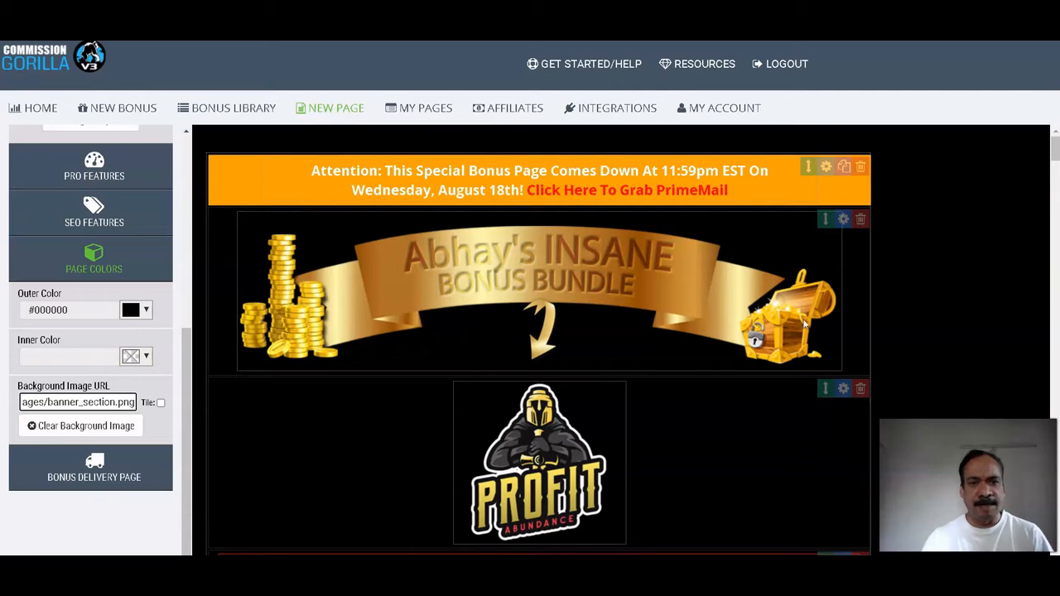
click(900, 288)
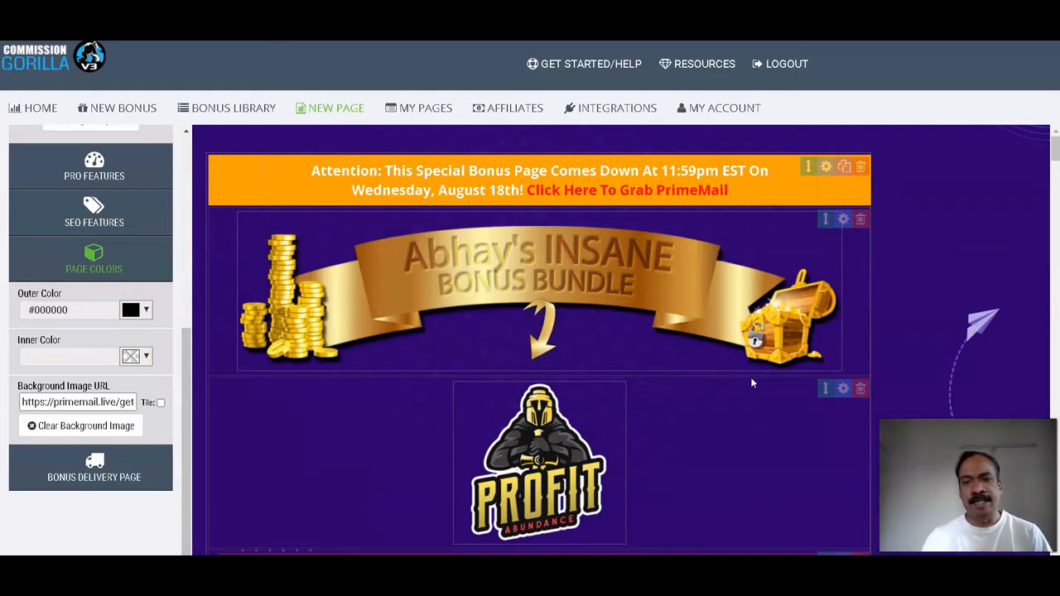
Review the bonus page's Profit Abundance logo, headline, product image and description blocks
scroll(751, 383, down, 1)
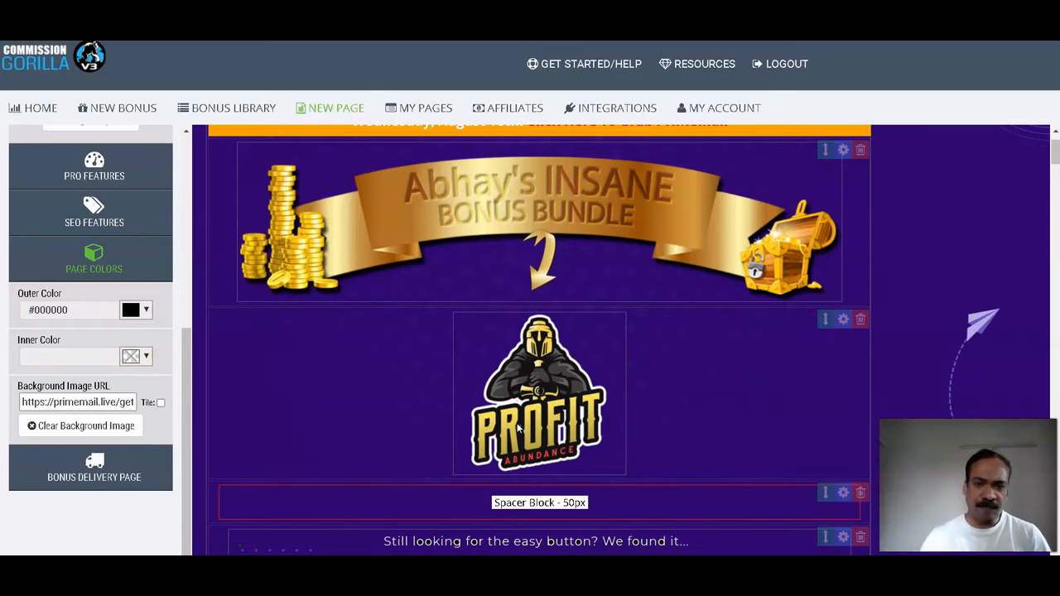
scroll(517, 428, down, 3)
scroll(516, 422, up, 5)
scroll(577, 460, down, 1)
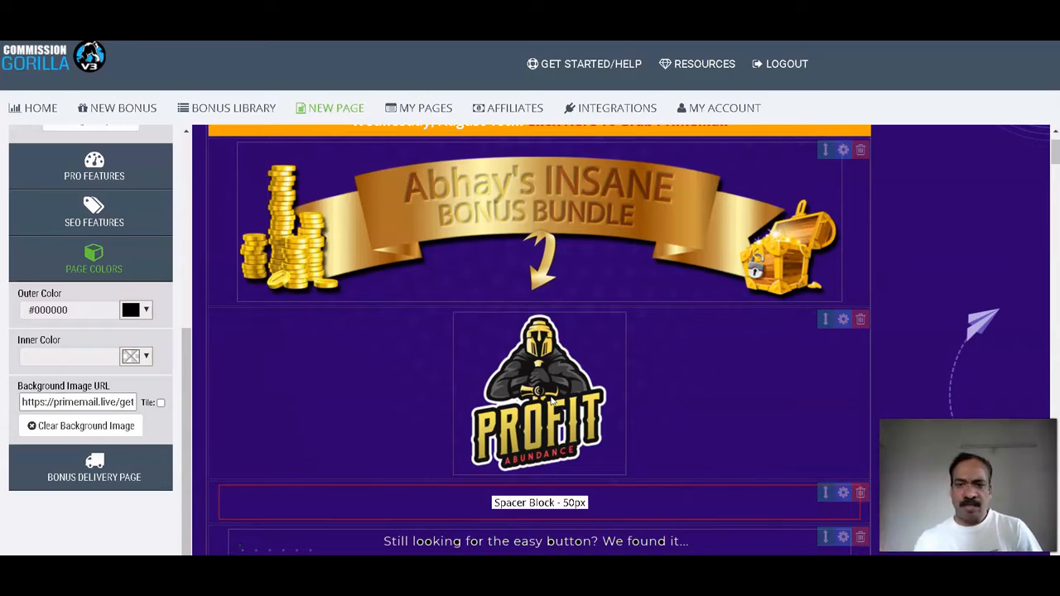
scroll(551, 402, down, 4)
scroll(469, 279, down, 7)
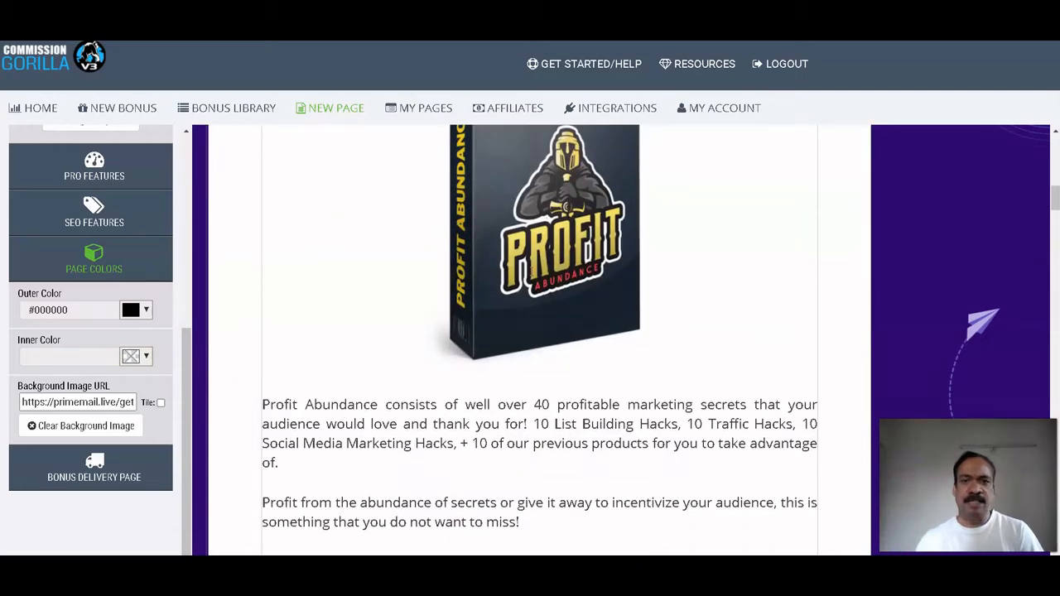
scroll(545, 282, up, 3)
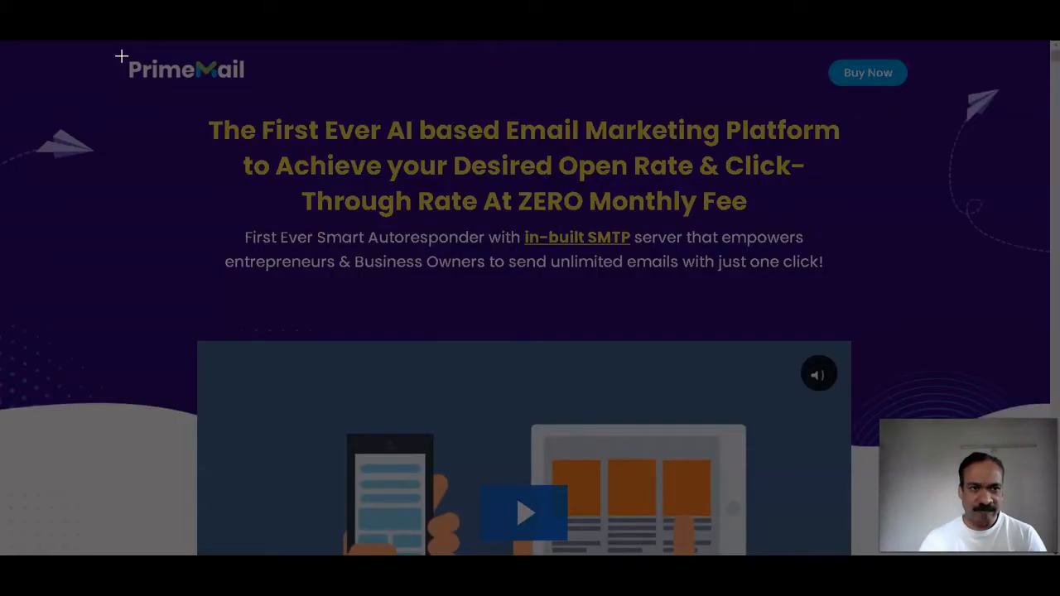
Capture separate screen snips of the PrimeMail logo and of the headline with its subheading on the sales page
mouse_move(122, 58)
mouse_down()
mouse_move(150, 74)
mouse_move(258, 89)
mouse_move(251, 82)
mouse_up()
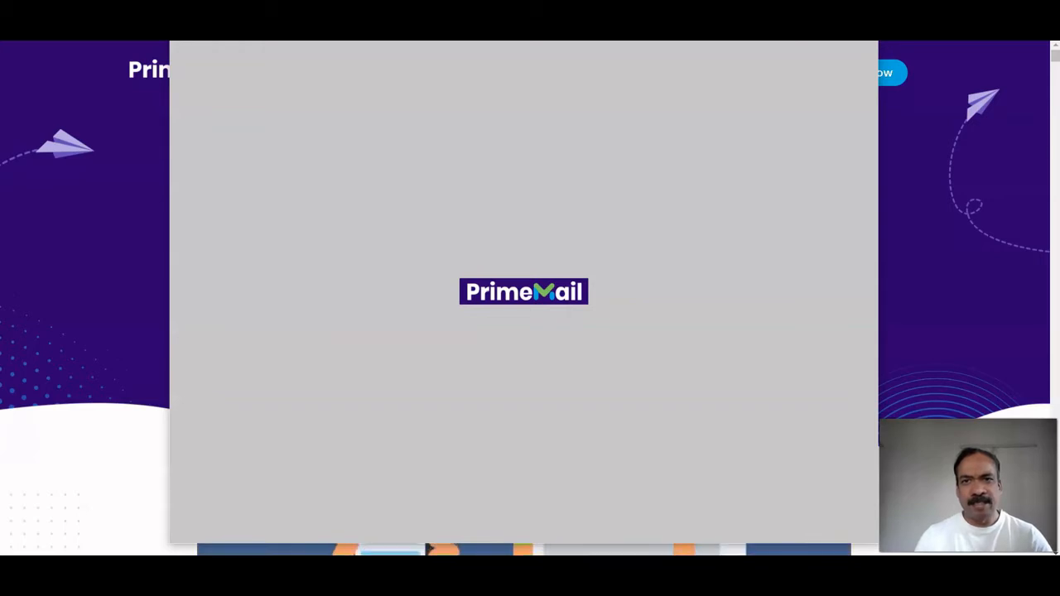
key(alt+Tab)
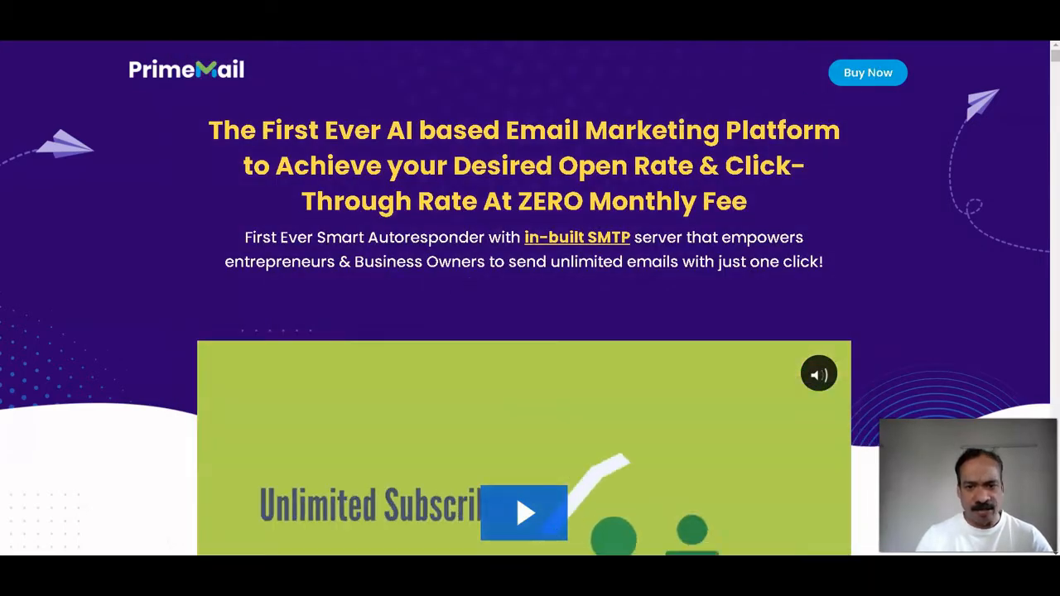
key(super+shift+s)
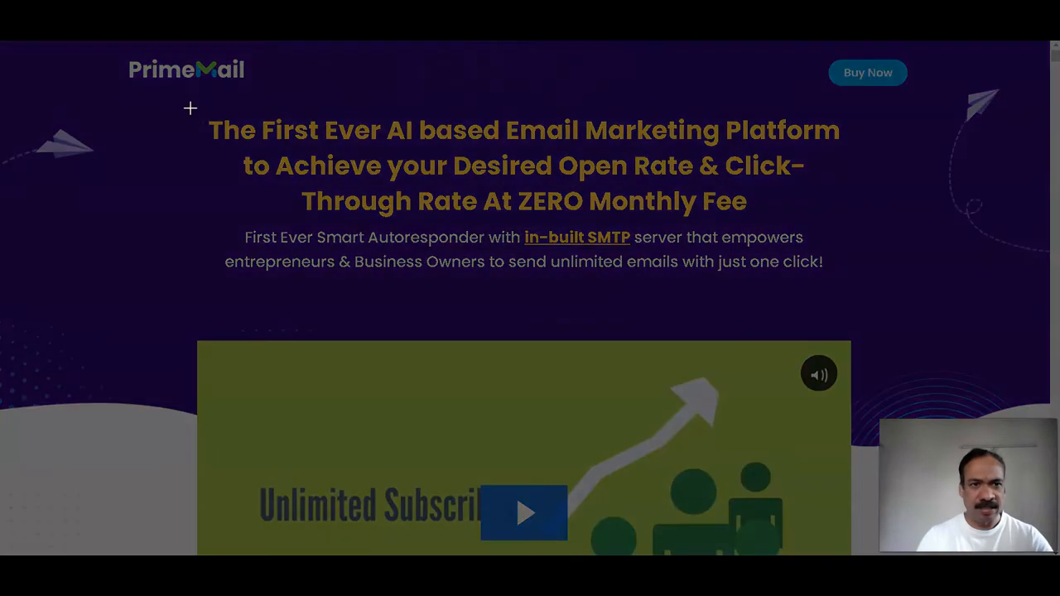
drag(190, 108, 871, 292)
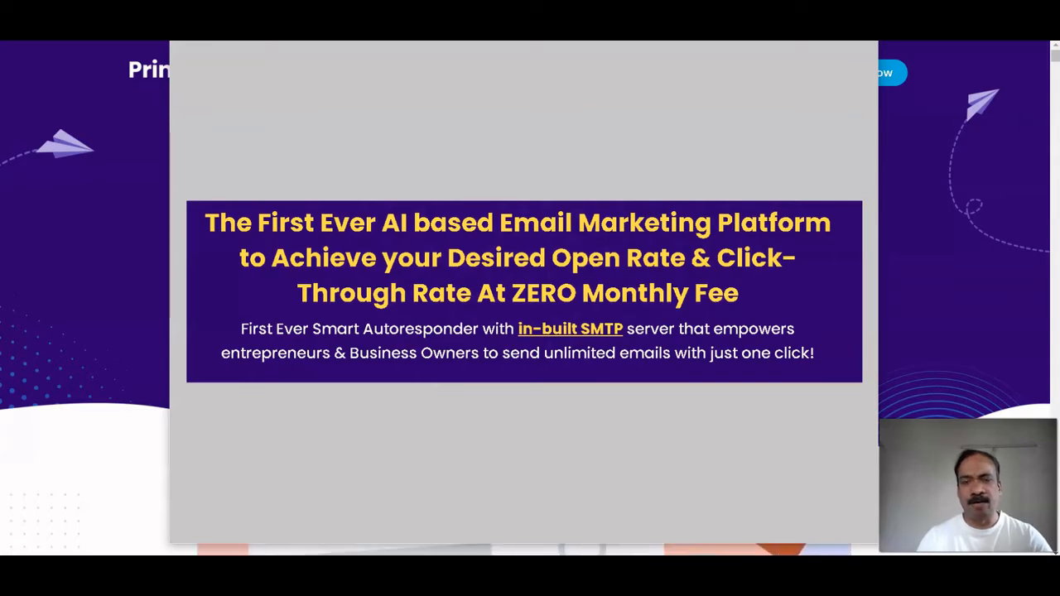
click(862, 8)
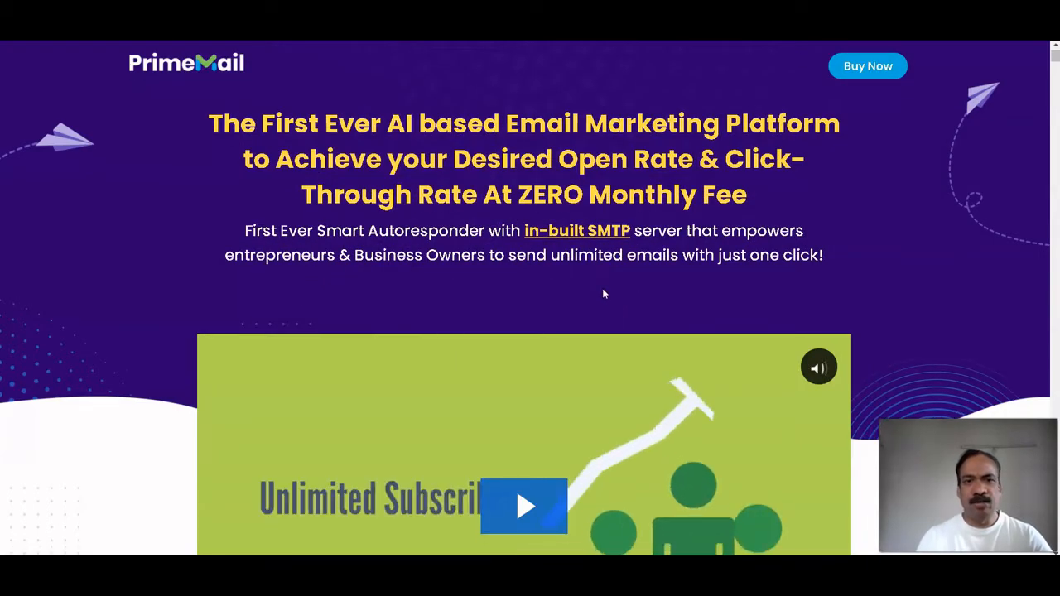
Look through the feature list and introductory sections below the video on the PrimeMail sales page
scroll(602, 291, down, 4)
scroll(602, 293, down, 15)
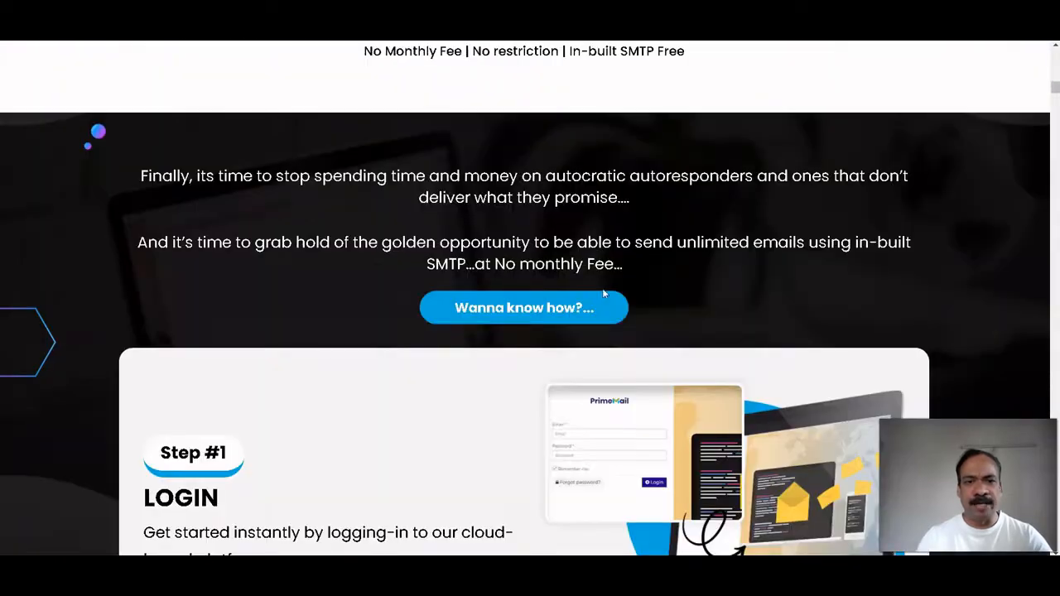
scroll(603, 293, down, 3)
scroll(603, 293, up, 20)
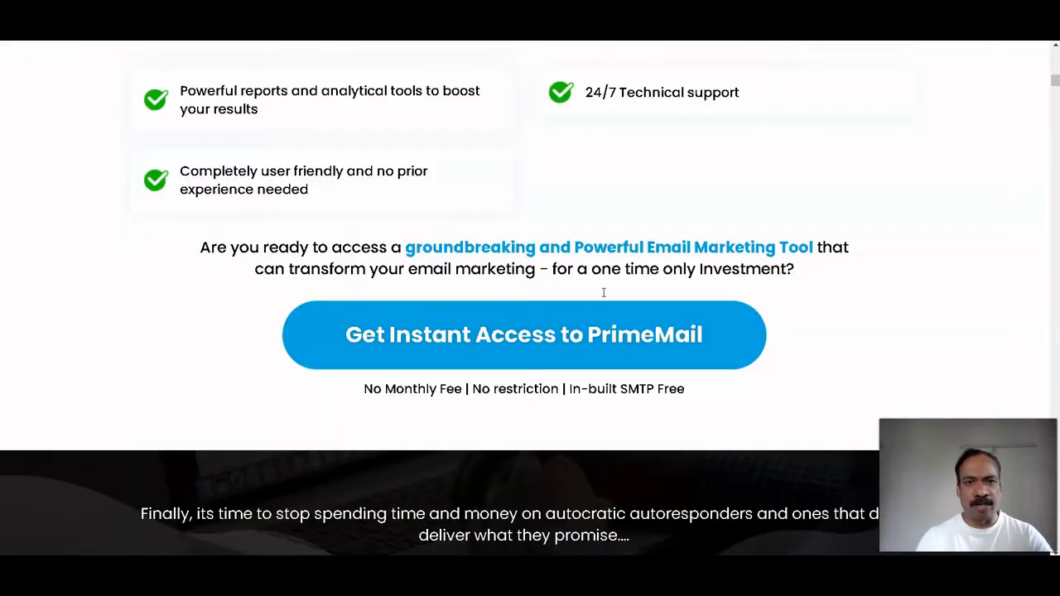
scroll(604, 294, up, 2)
Switch to imgbb, upload the PrimeMail Logo image from the PrimeMail folder without autodelete, and copy its direct link
key(alt+Tab)
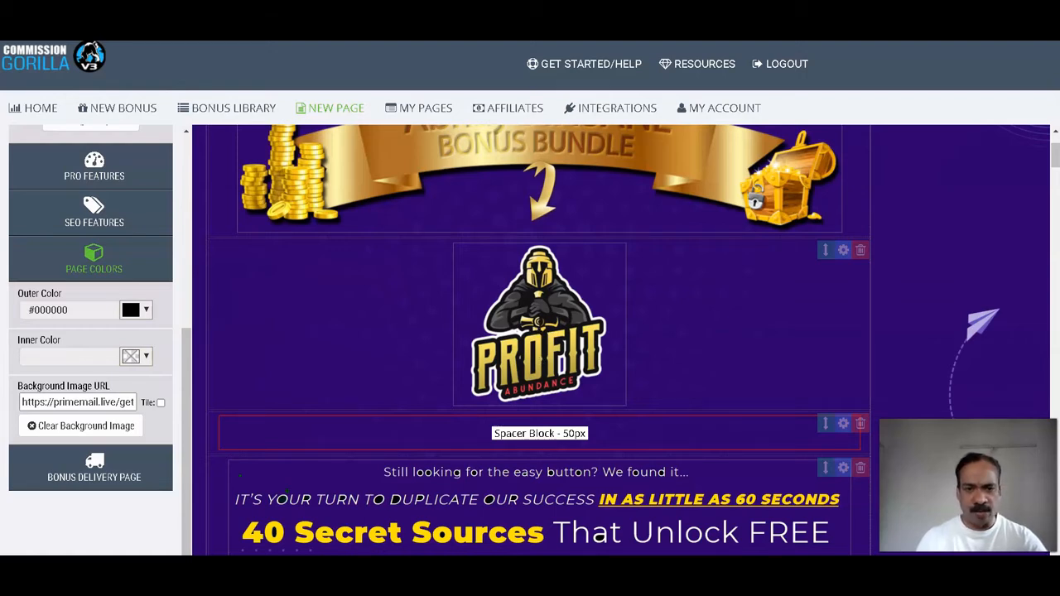
mouse_move(382, 582)
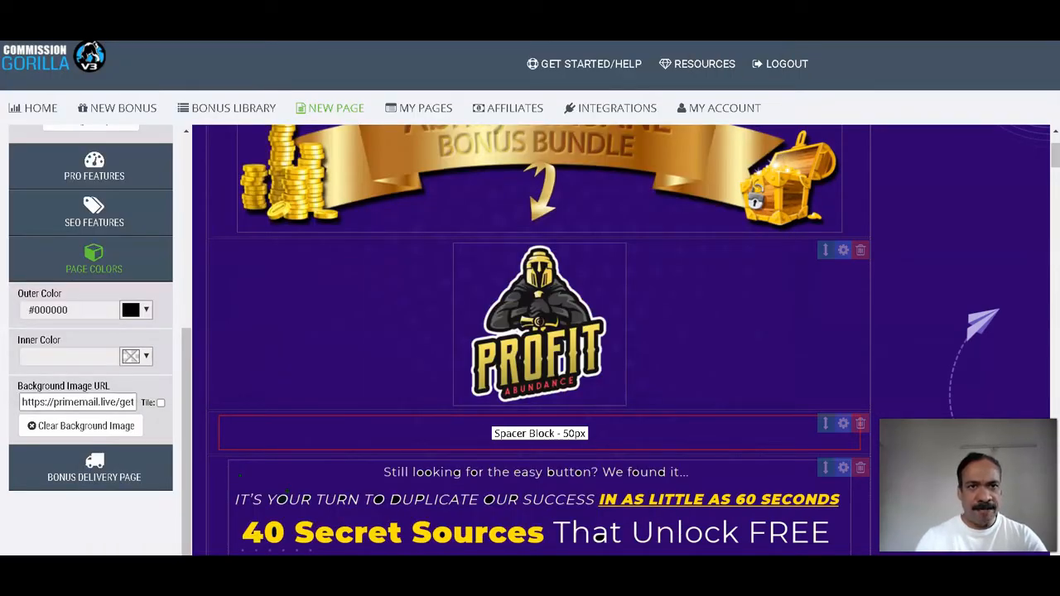
click(414, 16)
key(alt+Tab)
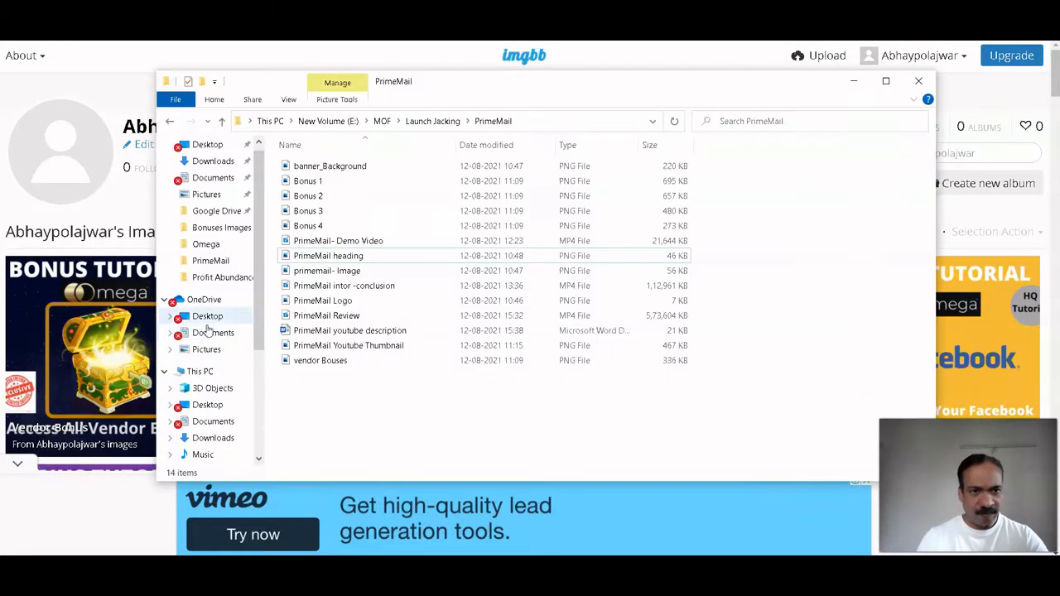
drag(315, 305, 59, 187)
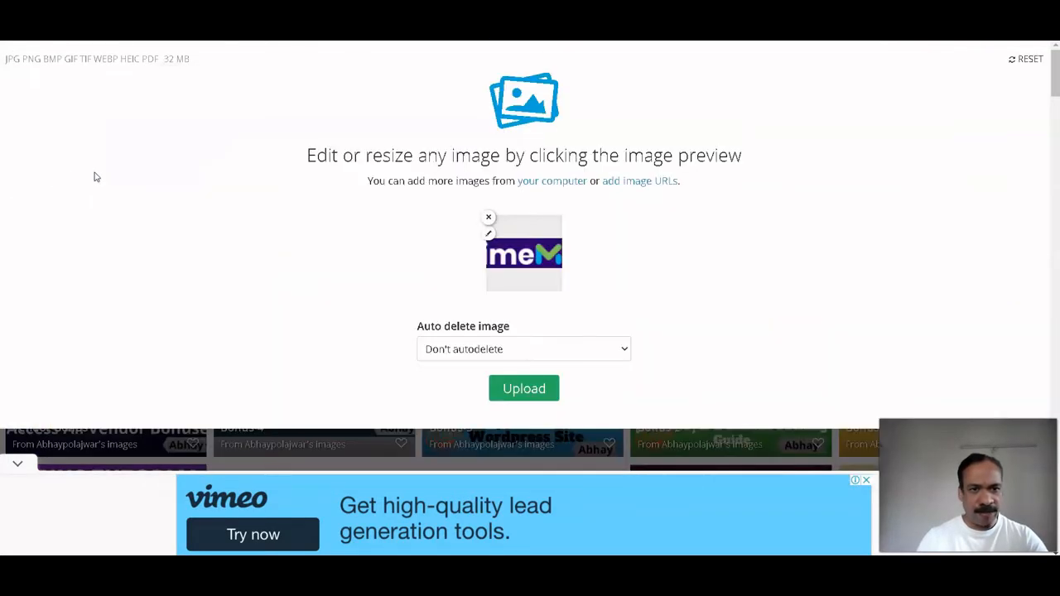
click(524, 389)
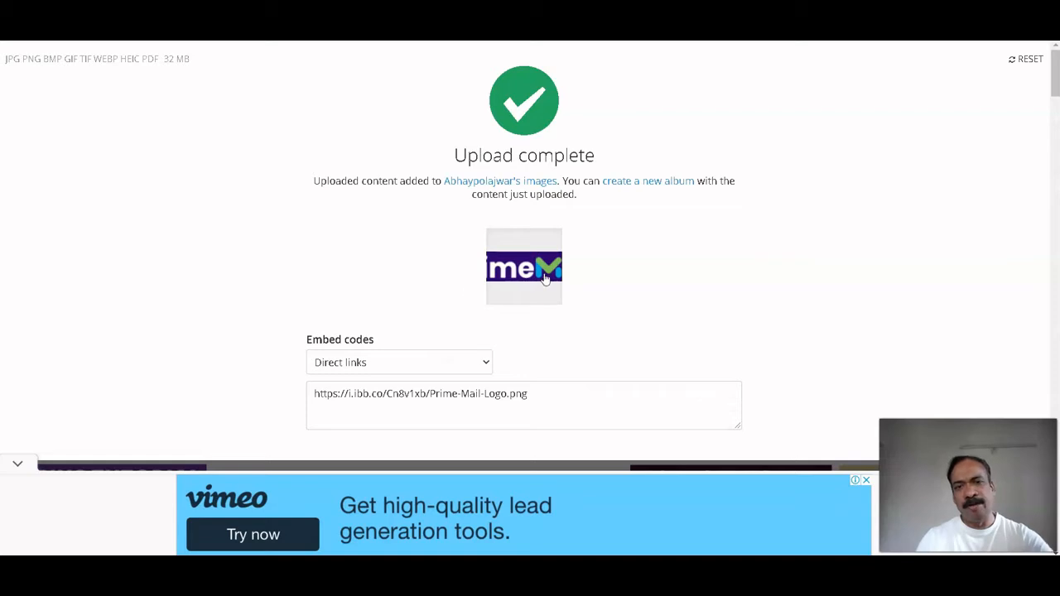
mouse_move(466, 378)
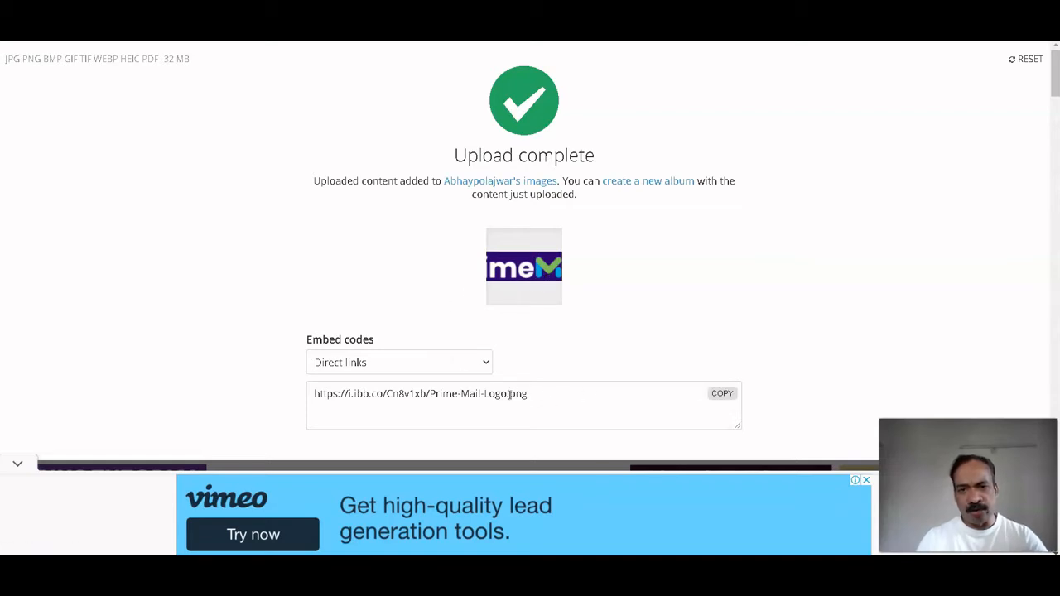
click(723, 397)
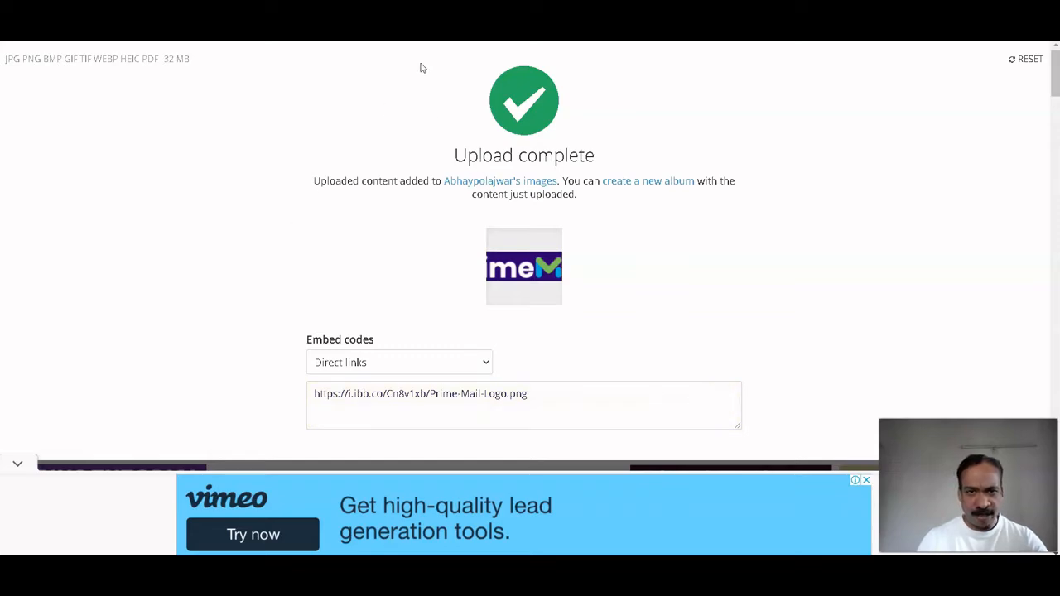
click(538, 8)
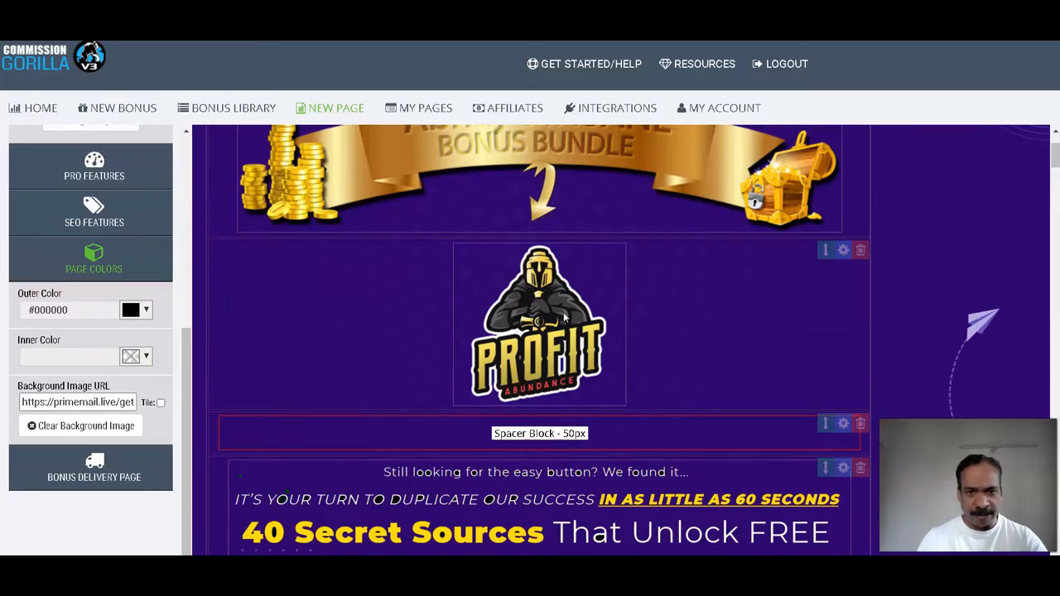
click(565, 317)
click(703, 407)
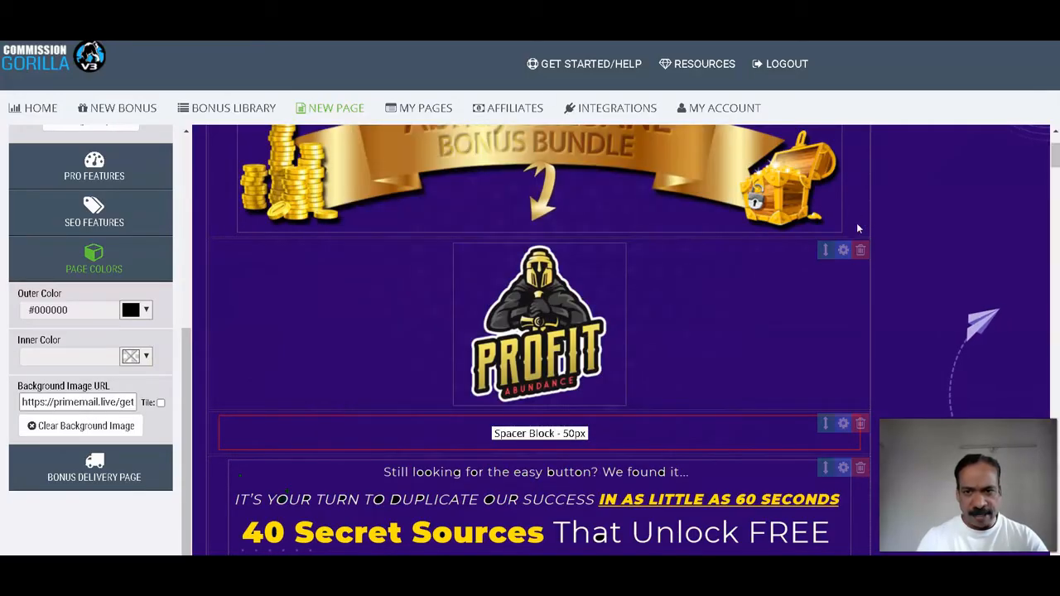
click(843, 250)
click(613, 273)
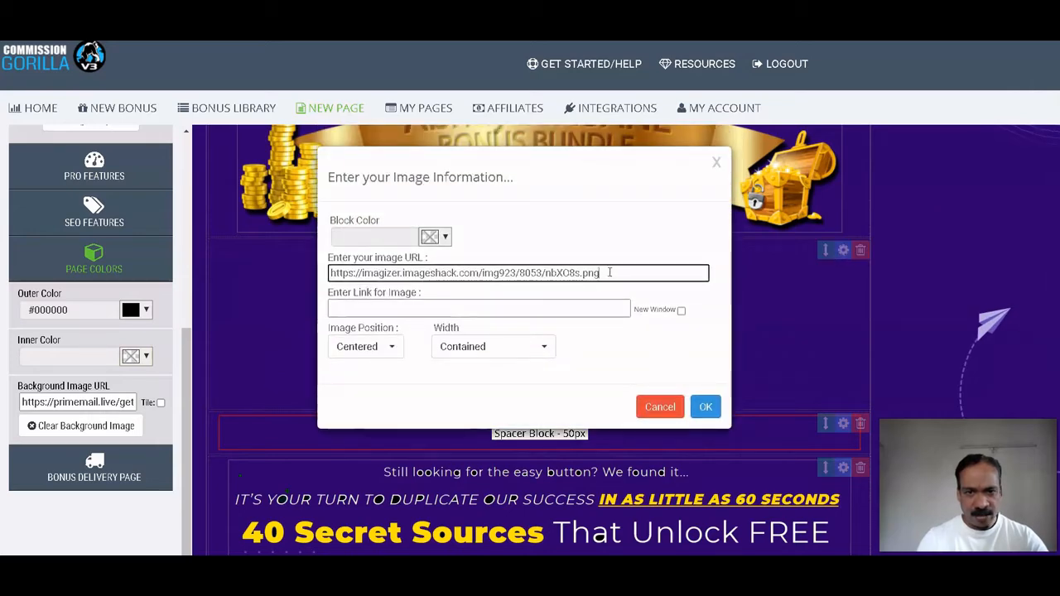
drag(613, 273, 252, 263)
key(BackSpace)
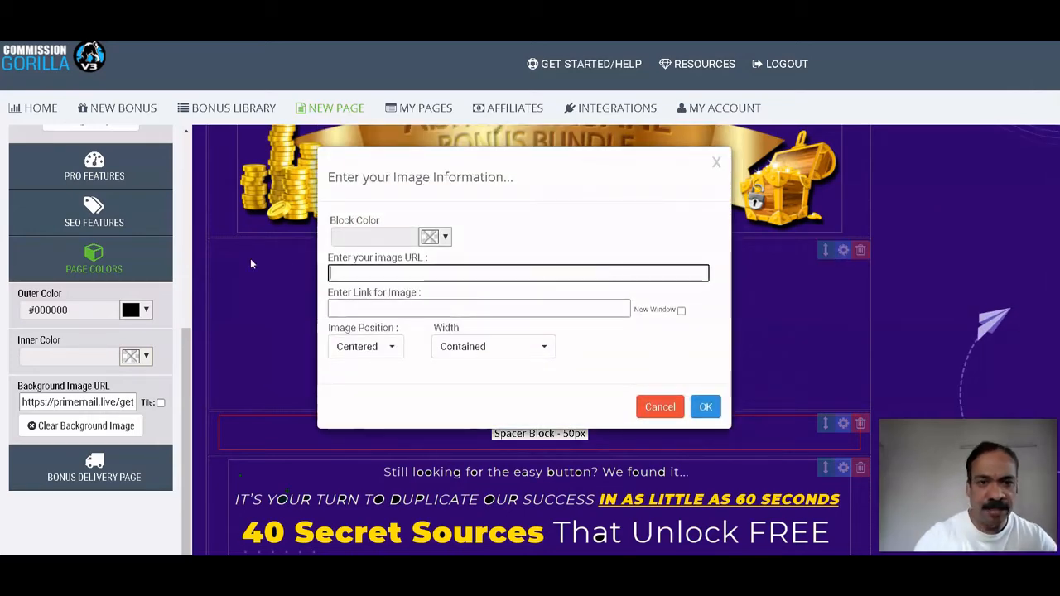
right_click(375, 274)
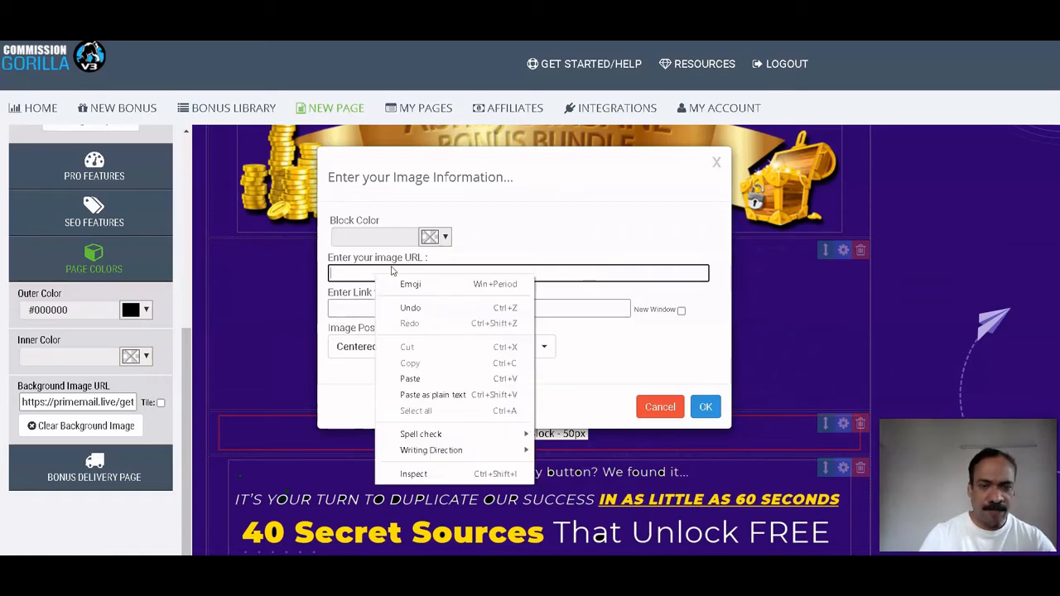
click(416, 378)
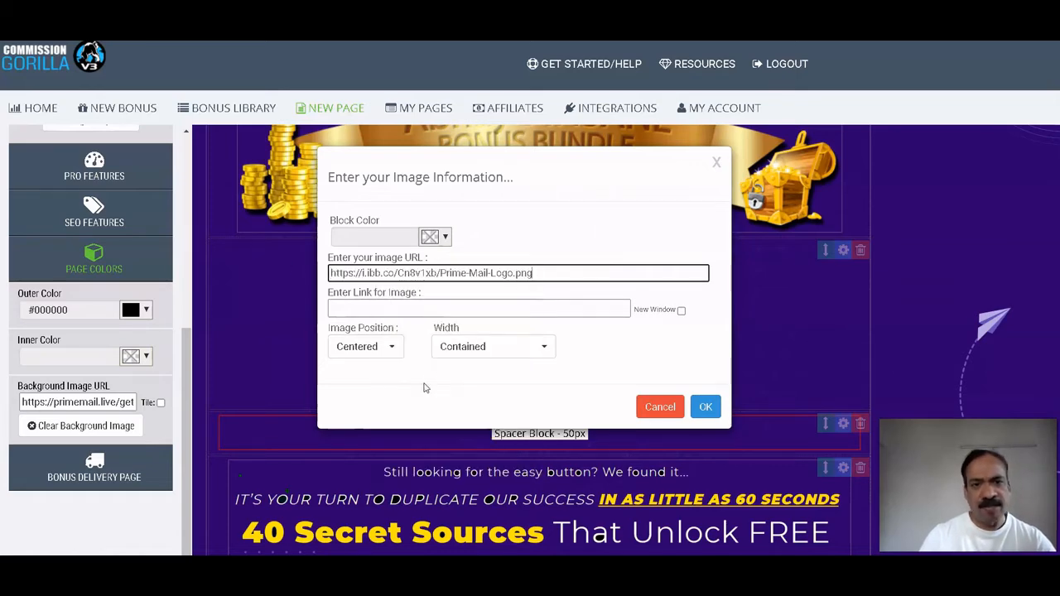
click(701, 407)
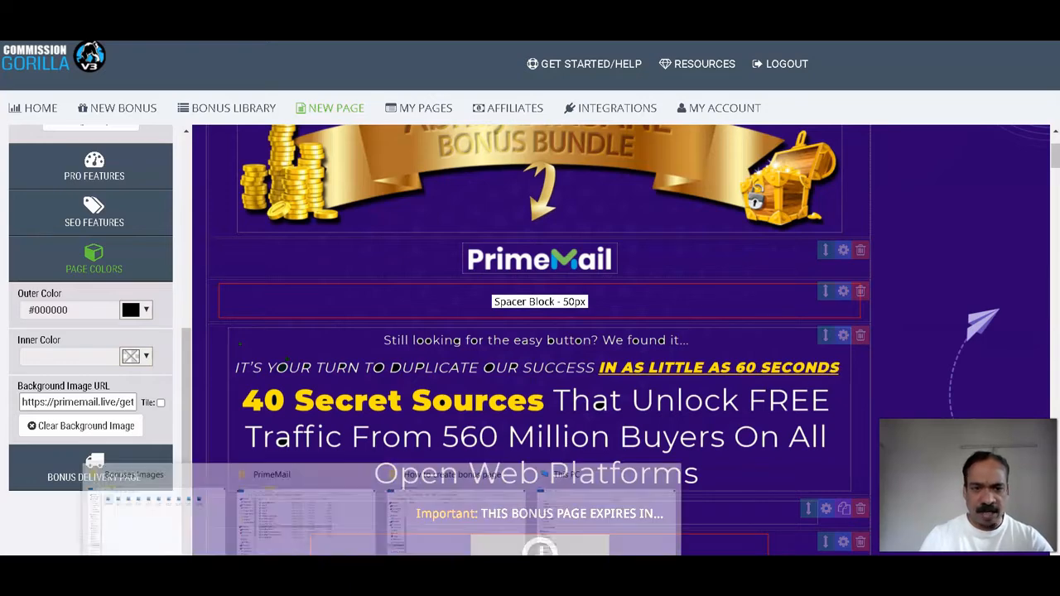
Upload the PrimeMail heading image from the PrimeMail folder to imgbb as a fresh upload and copy its direct link
click(342, 516)
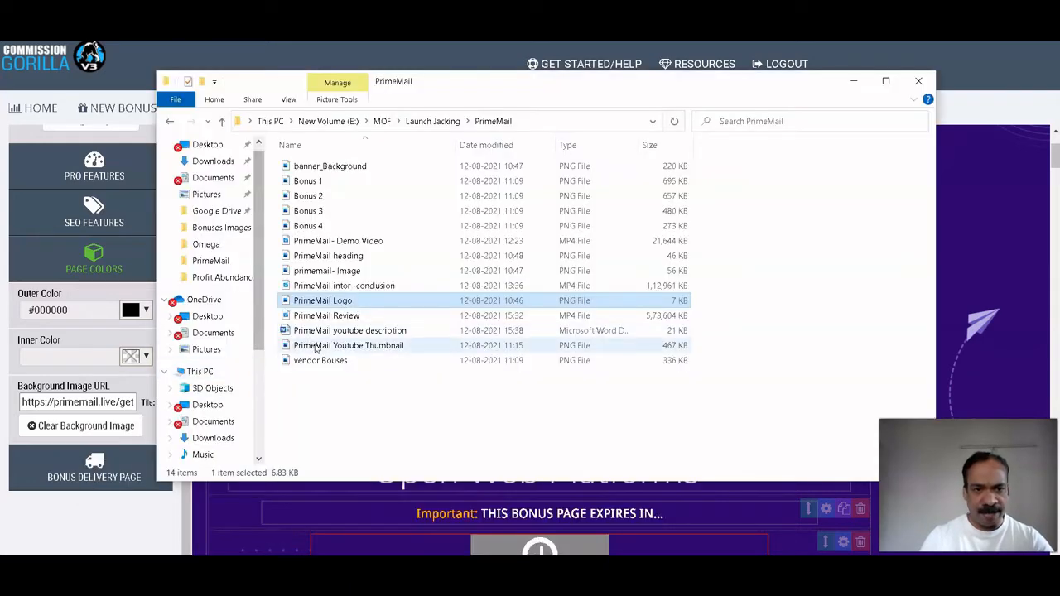
click(337, 258)
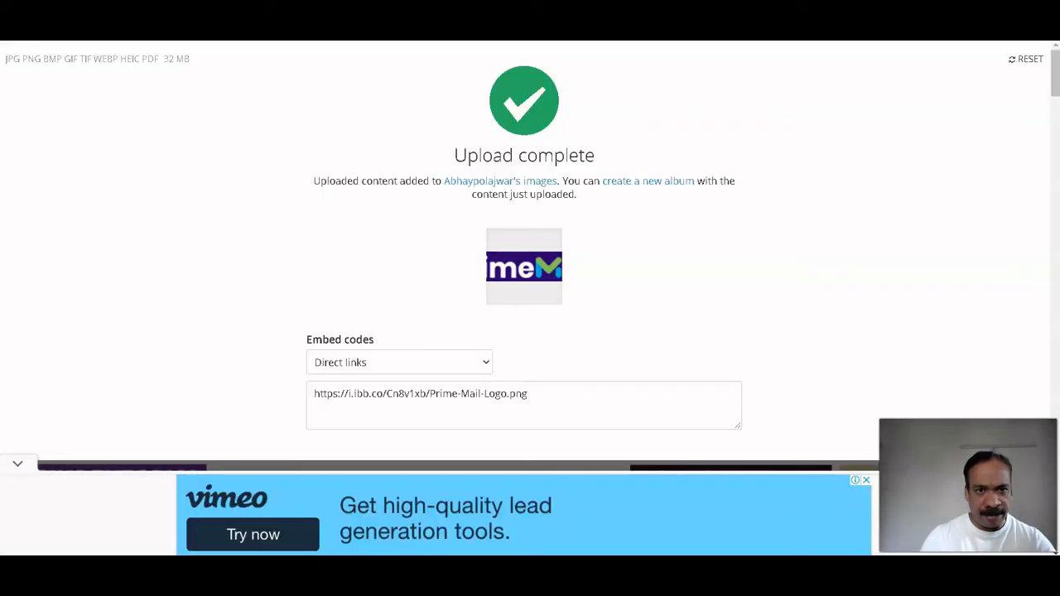
click(1031, 57)
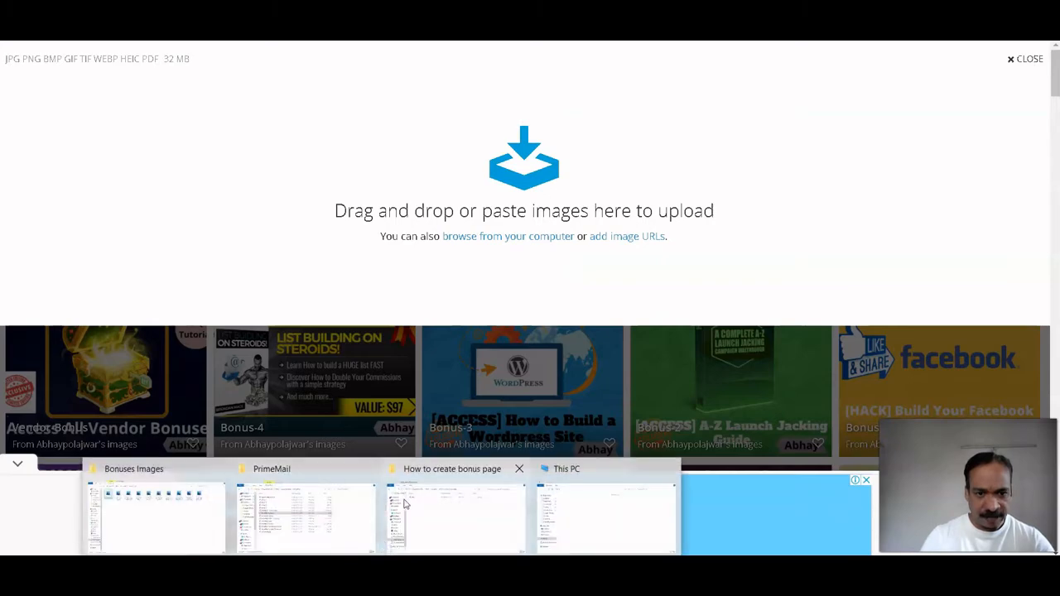
click(307, 511)
drag(324, 262, 83, 260)
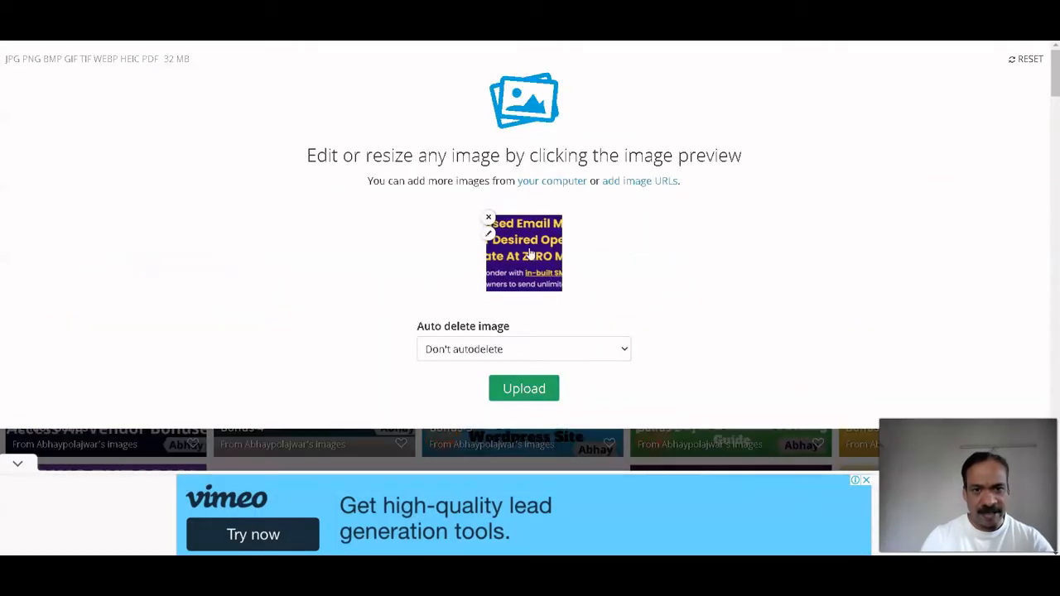
click(526, 390)
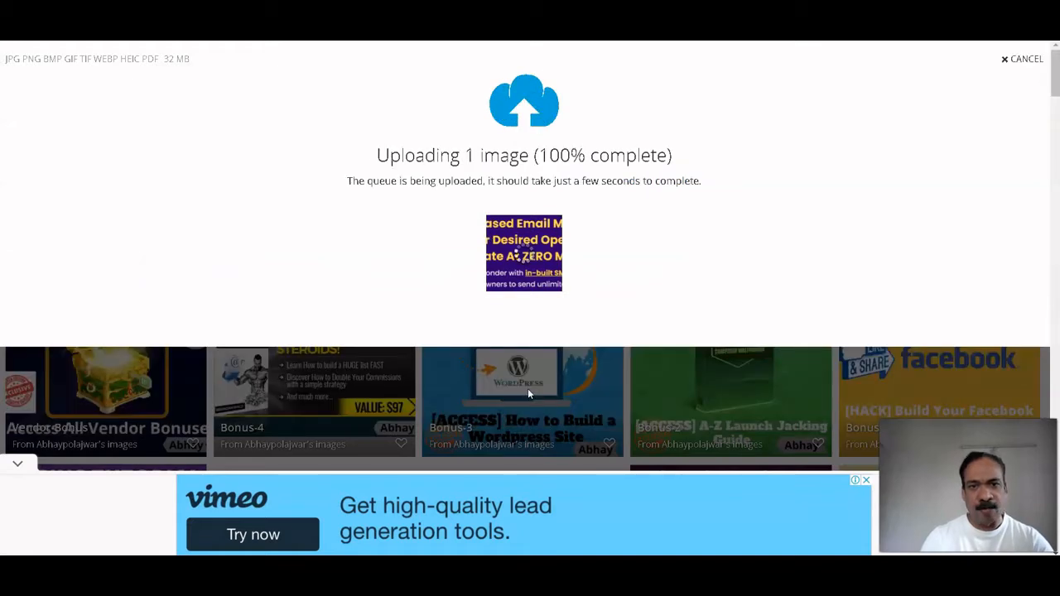
click(722, 394)
click(498, 33)
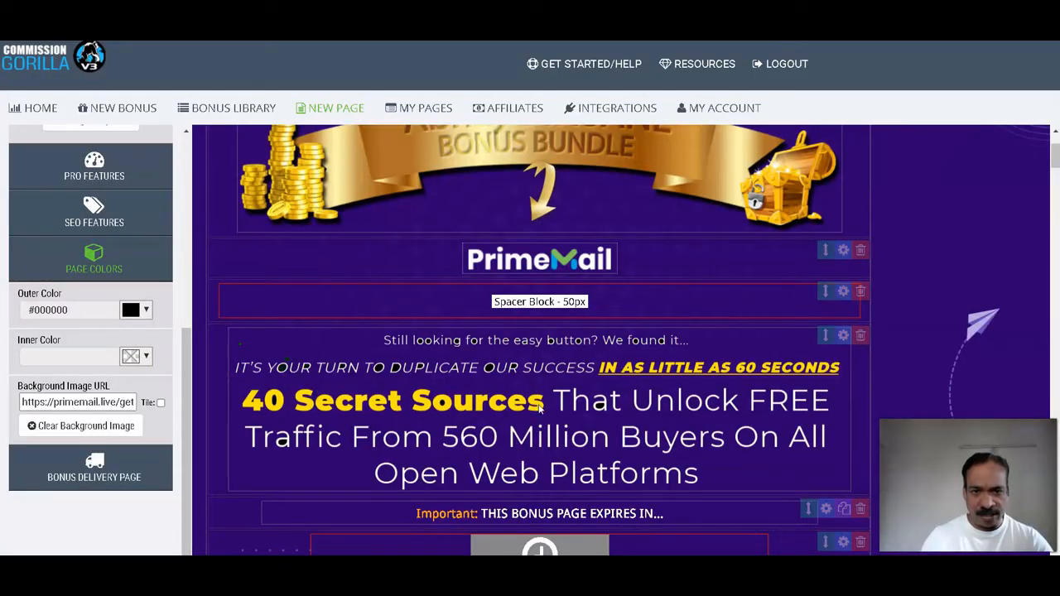
click(842, 335)
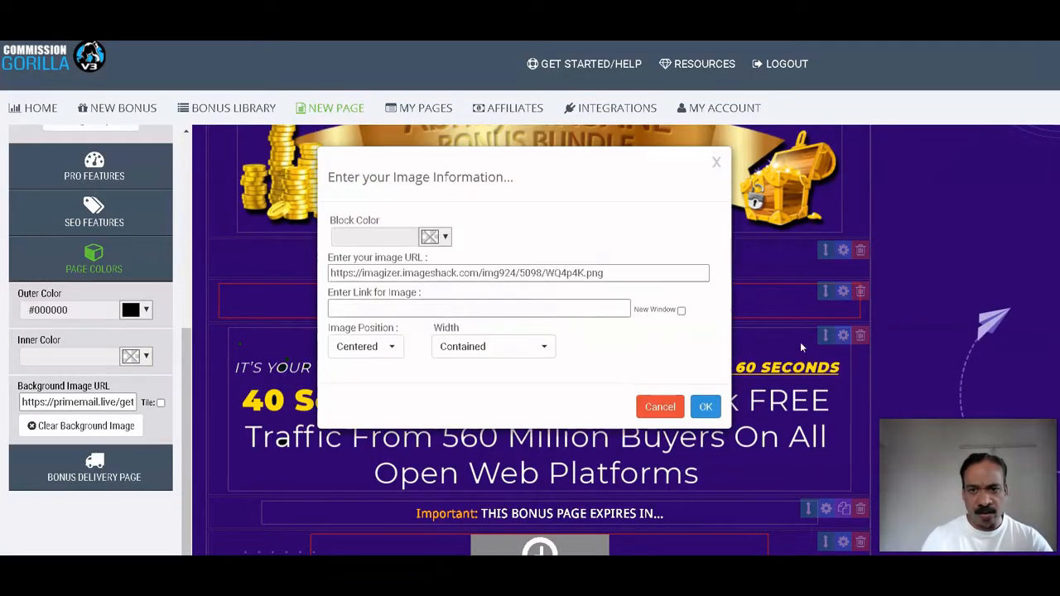
click(619, 274)
drag(620, 274, 286, 280)
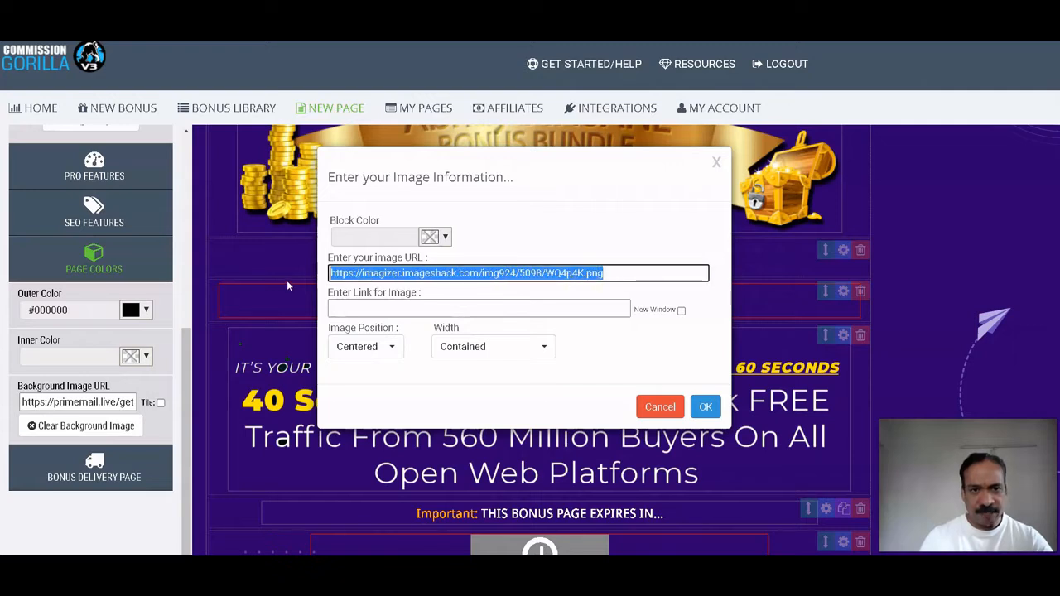
key(BackSpace)
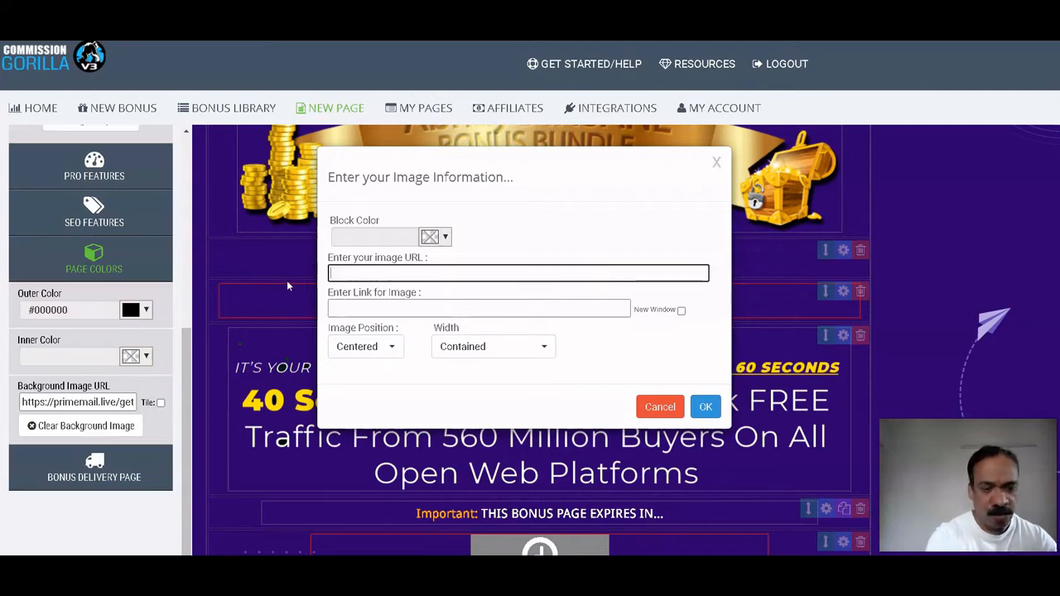
key(ctrl+v)
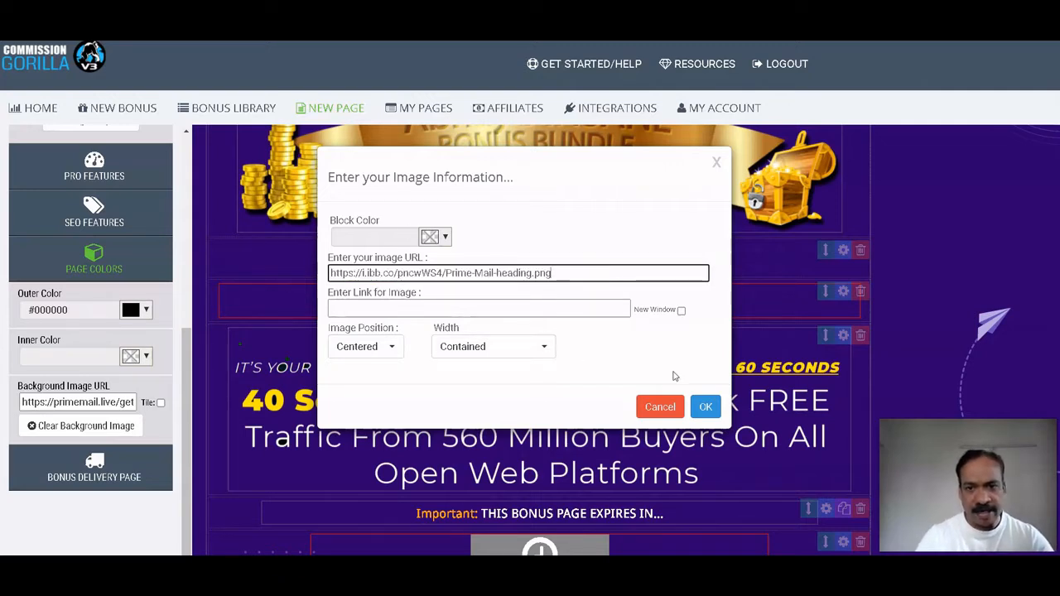
click(704, 408)
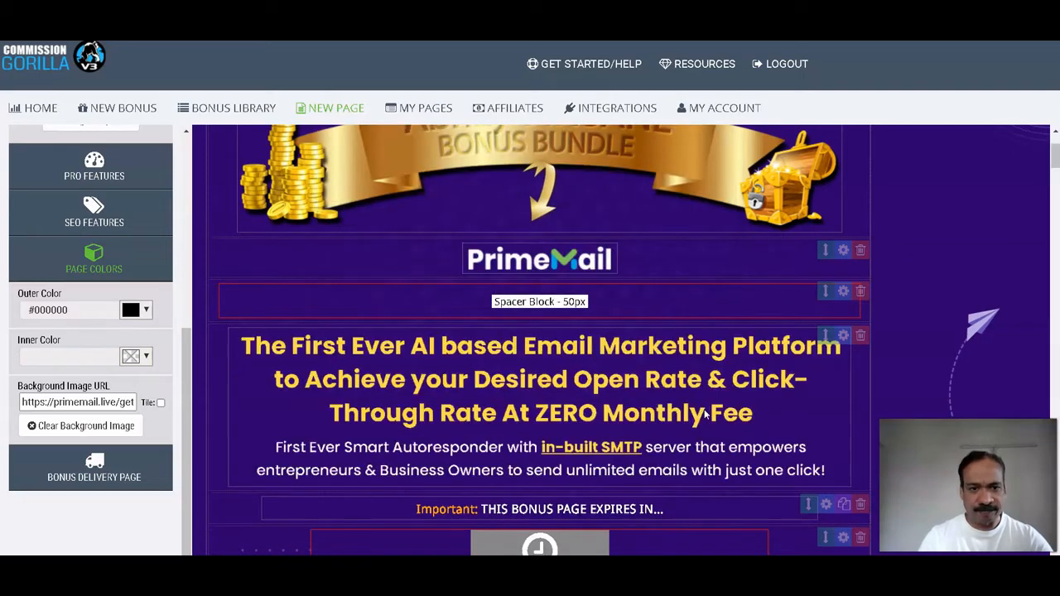
Change the product name in the "So What Is Profit Abundance All About?" heading to PrimeMail
scroll(507, 368, down, 1)
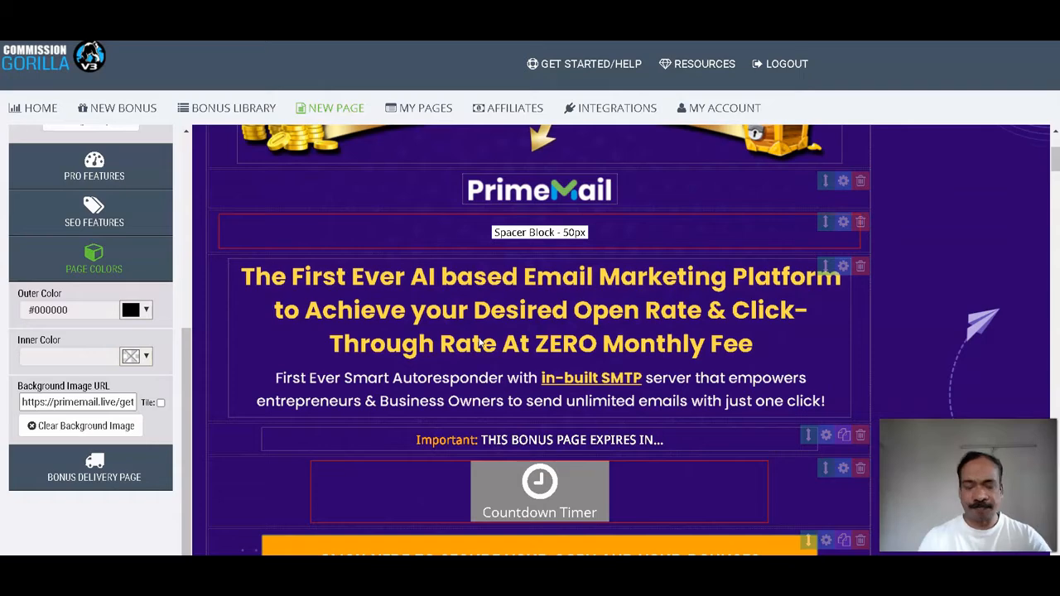
scroll(475, 344, down, 4)
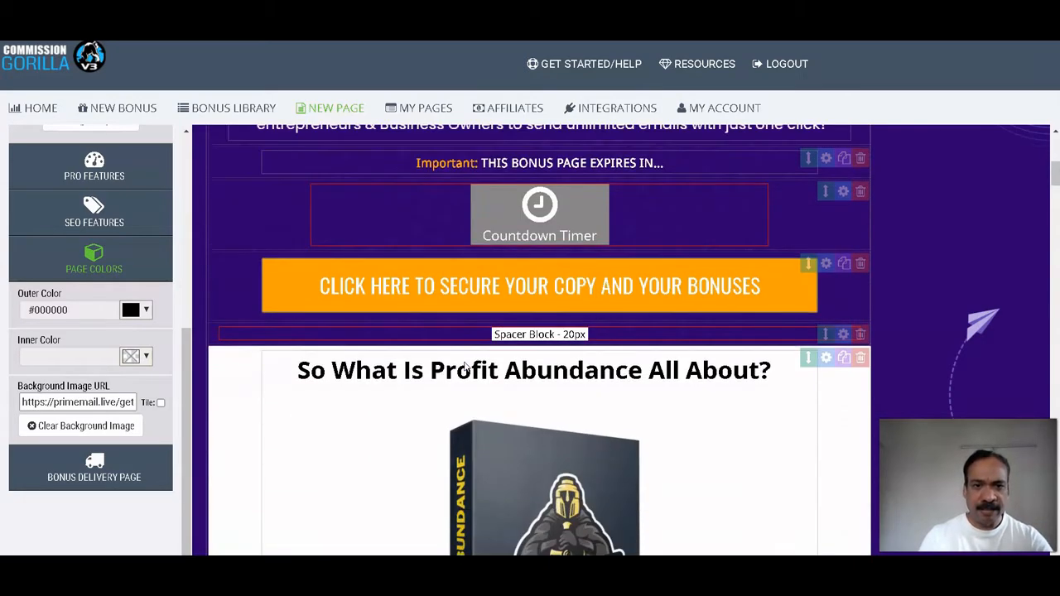
scroll(467, 365, down, 2)
scroll(469, 340, down, 2)
scroll(470, 338, up, 4)
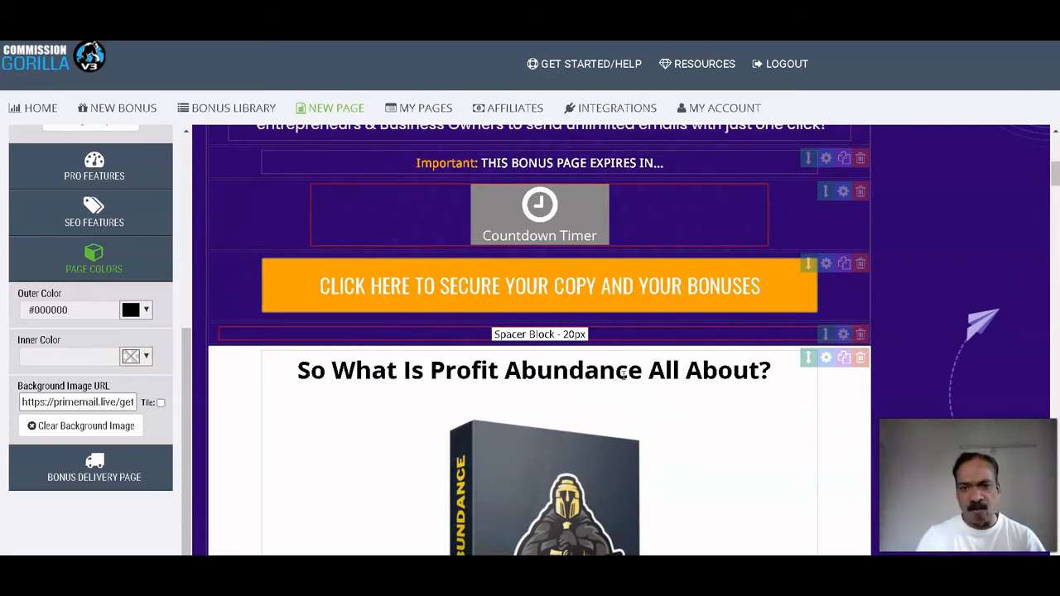
drag(641, 370, 430, 370)
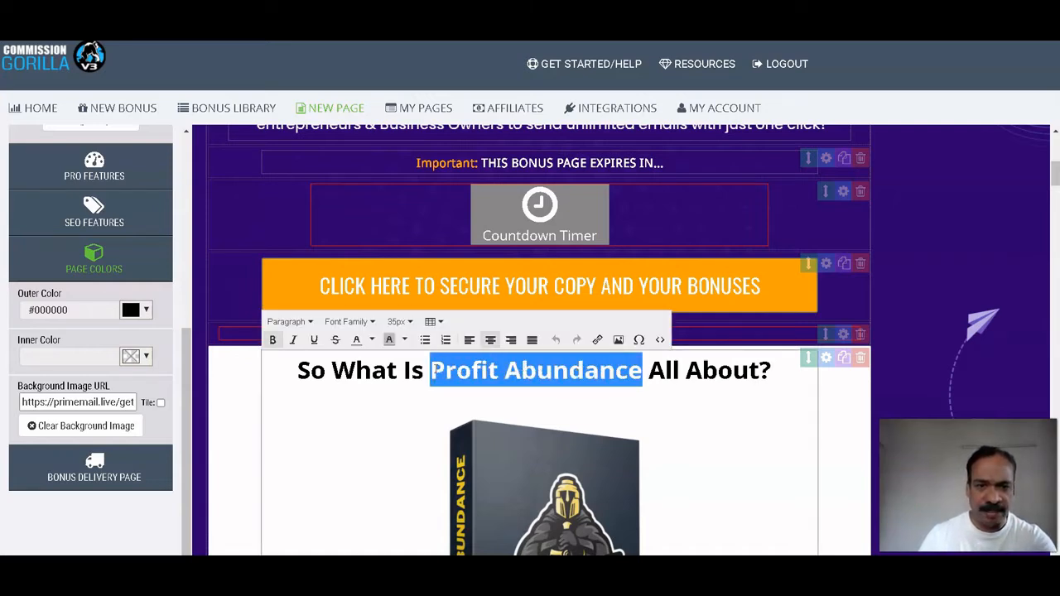
key(BackSpace)
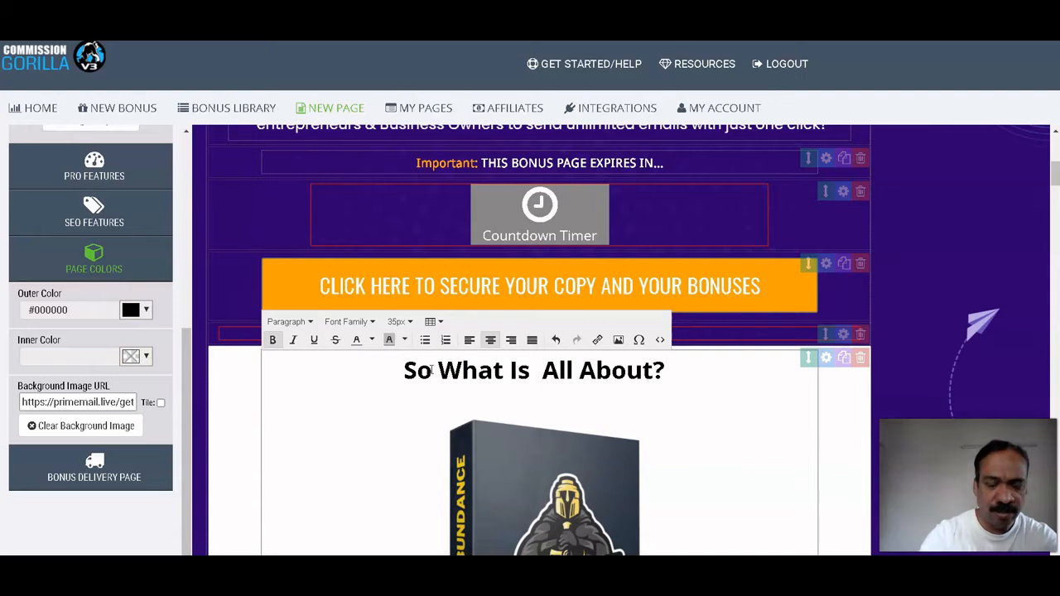
text(Prime)
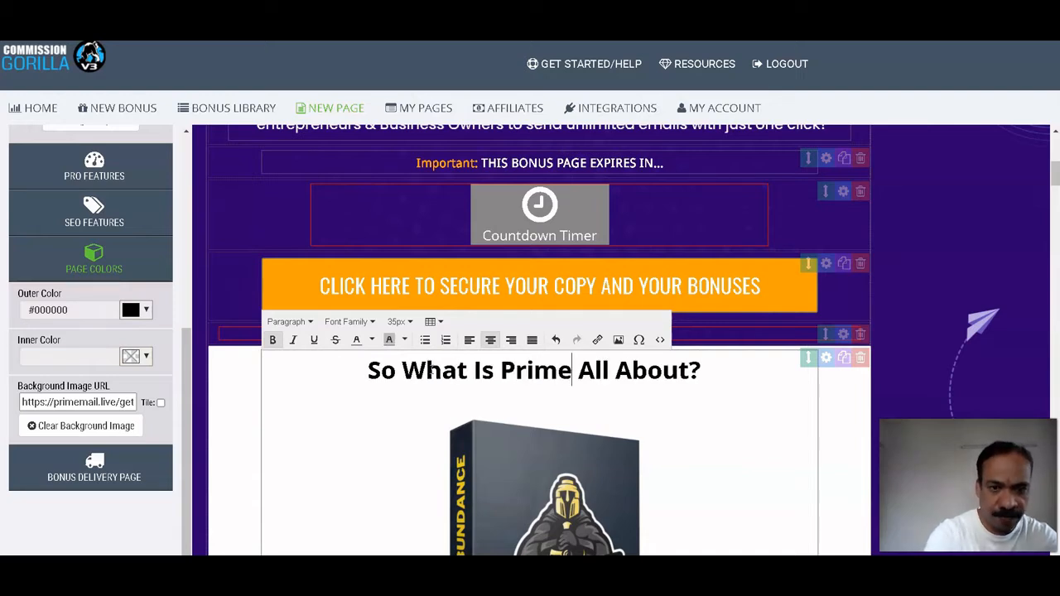
text(Mail)
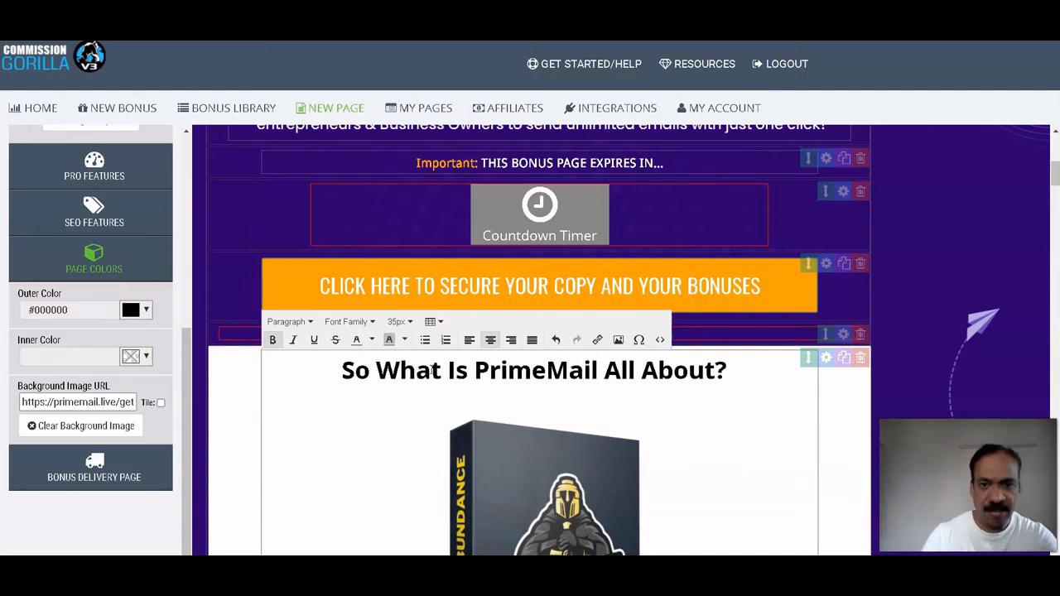
scroll(411, 428, down, 3)
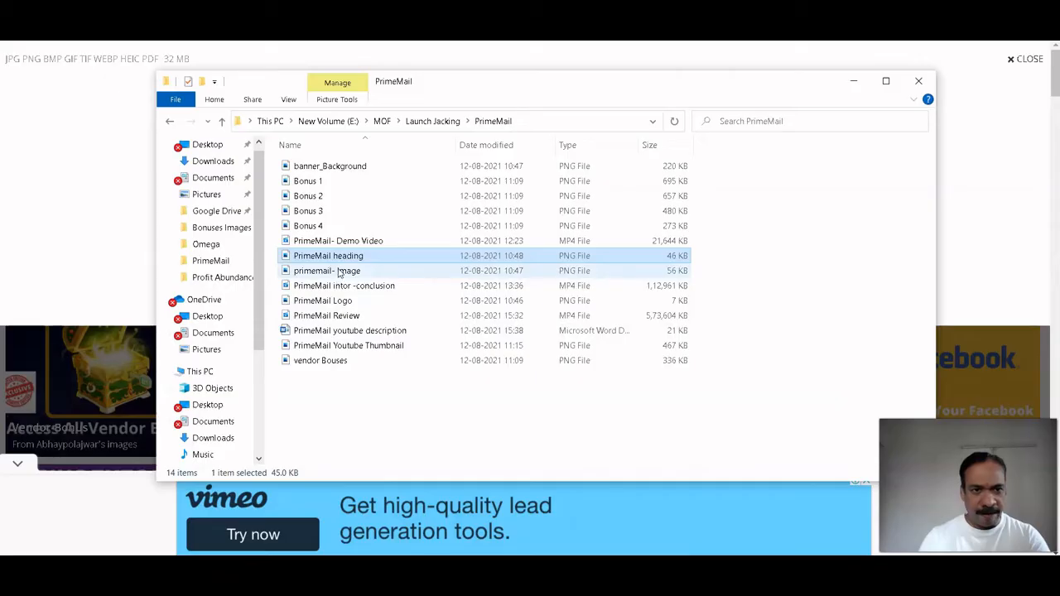
drag(338, 273, 76, 267)
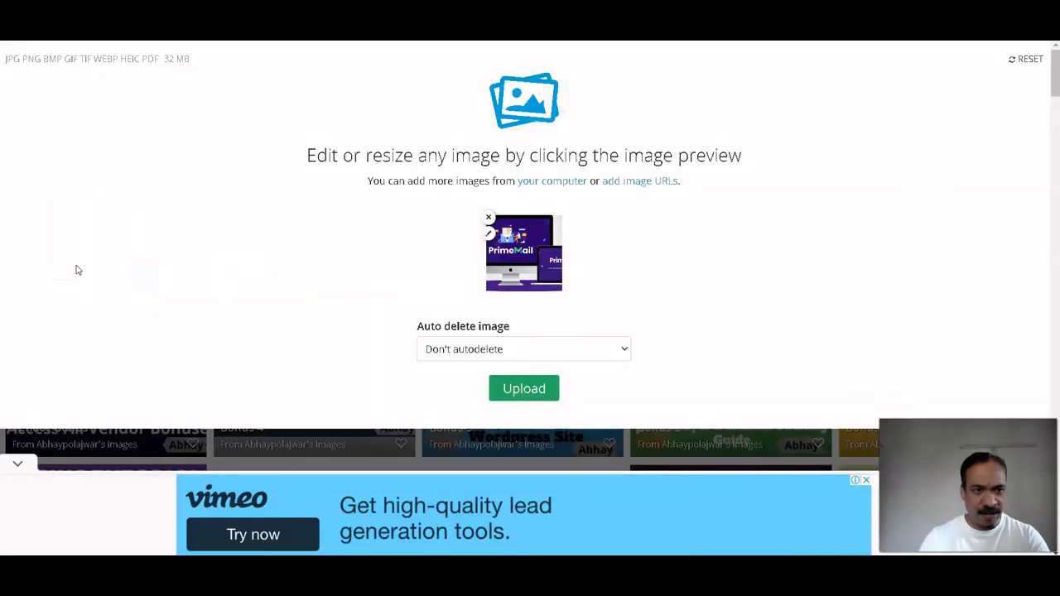
click(507, 387)
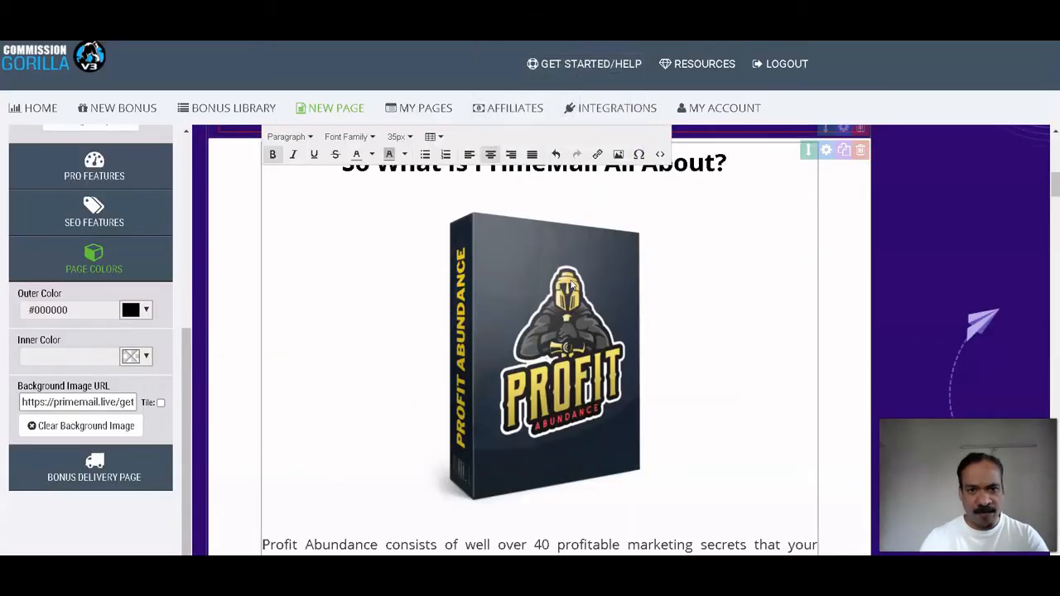
click(644, 463)
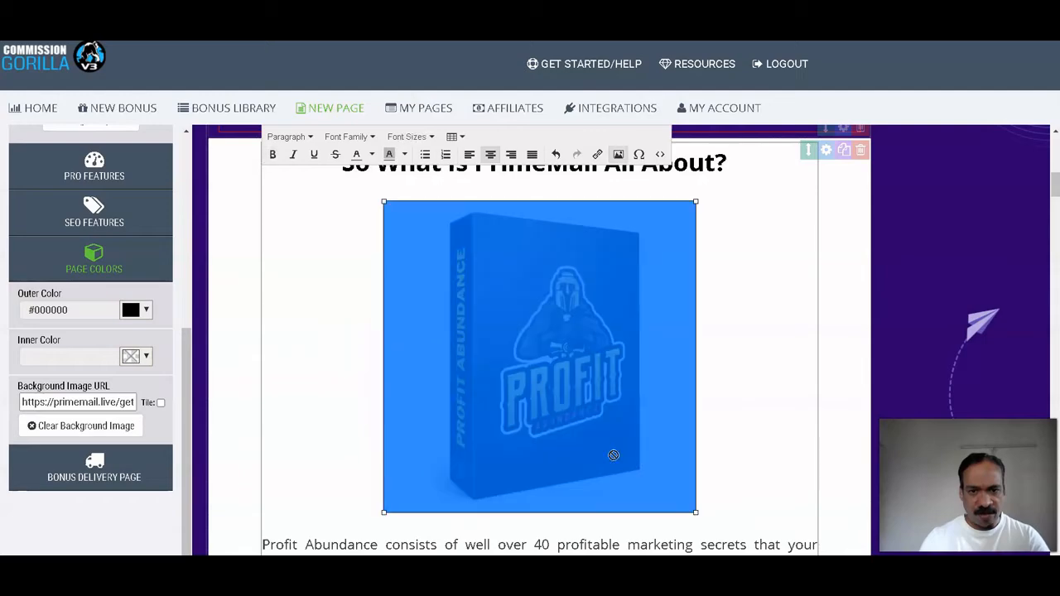
key(Delete)
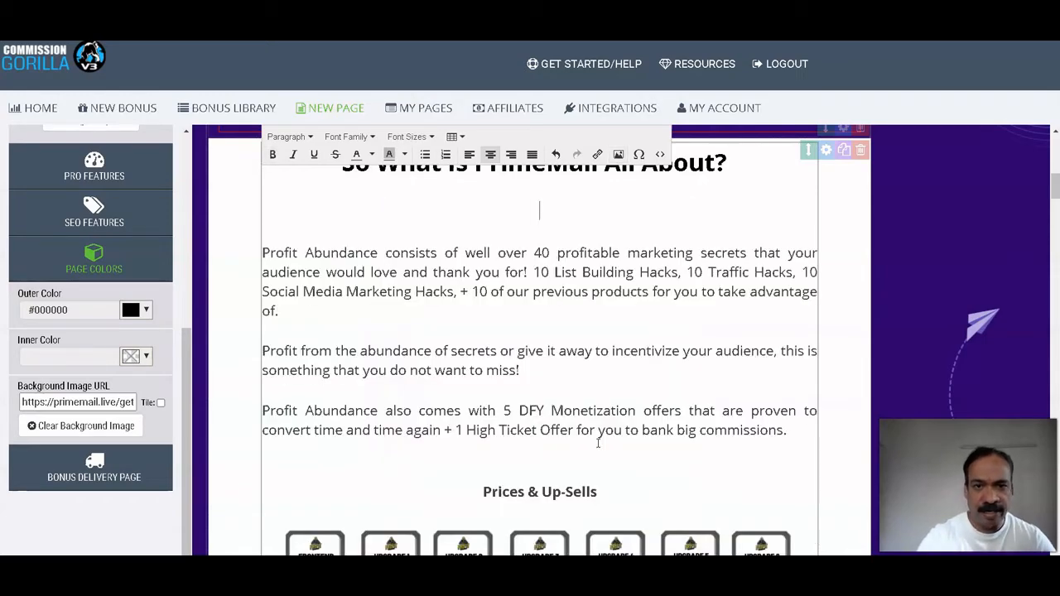
click(618, 154)
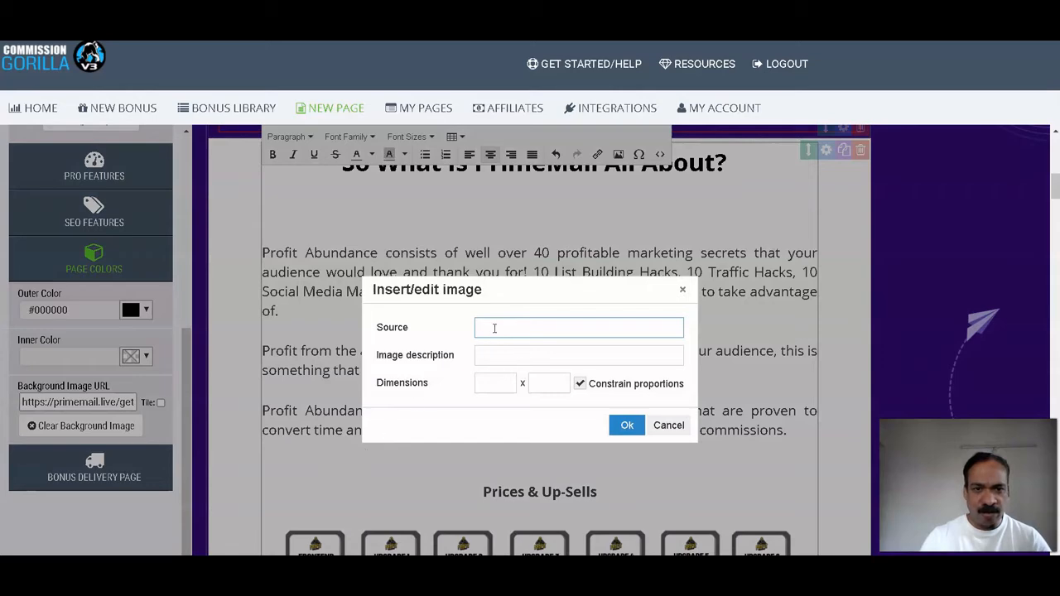
click(495, 327)
right_click(495, 328)
click(530, 431)
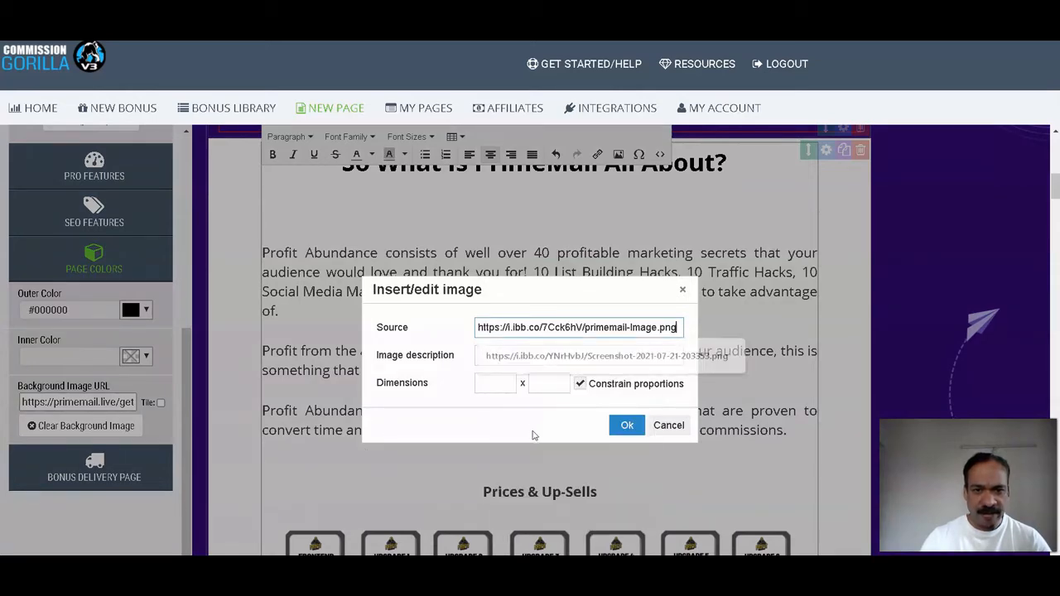
click(625, 428)
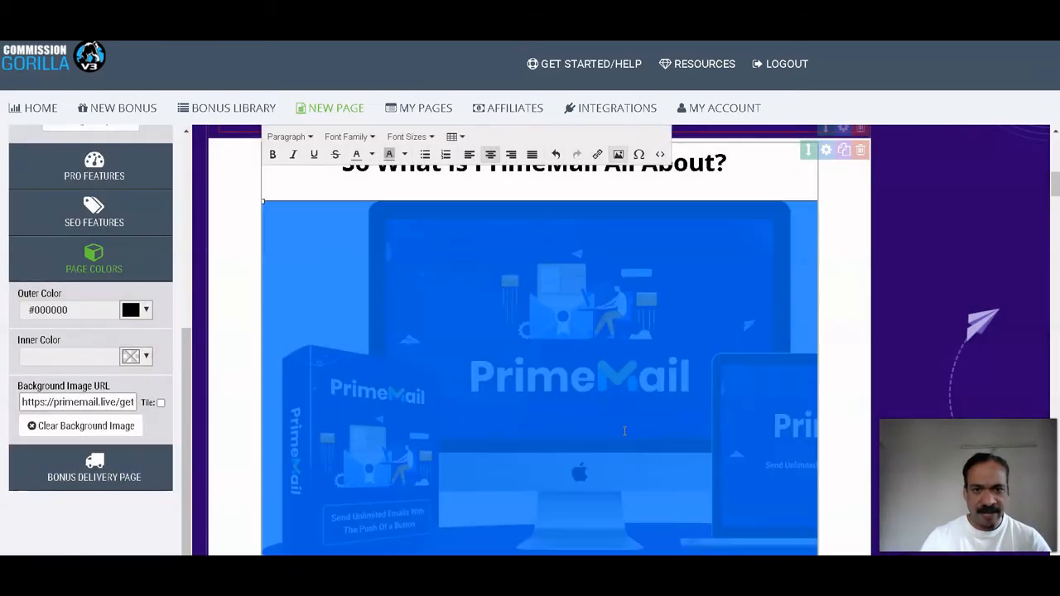
Shrink the PrimeMail product image under the "So What Is PrimeMail All About?" heading to about 70% of the text block's width
scroll(490, 322, down, 3)
scroll(447, 365, up, 3)
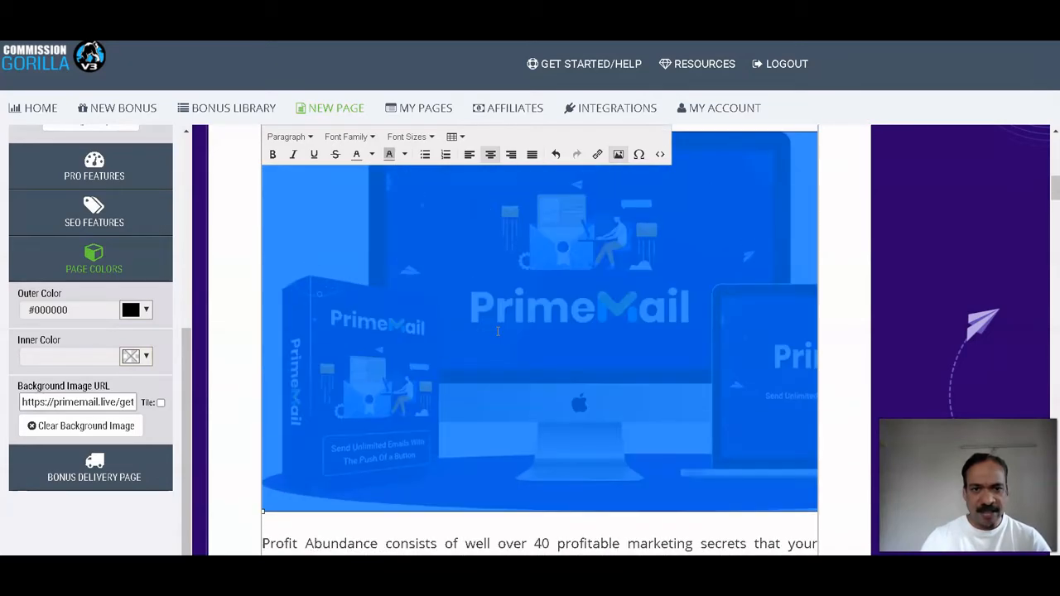
scroll(412, 413, down, 1)
drag(263, 443, 375, 325)
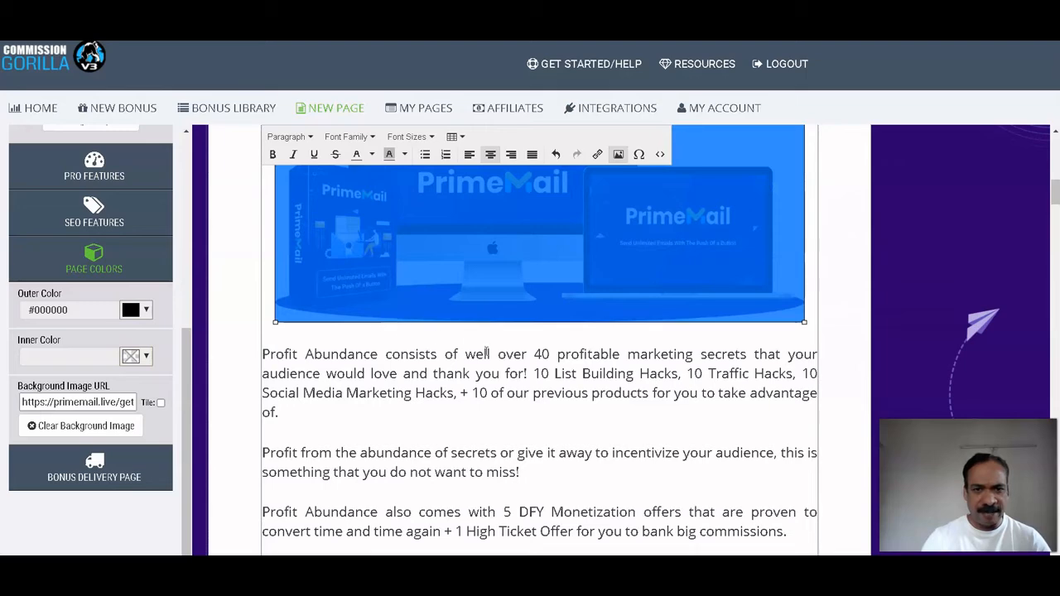
drag(726, 271, 736, 257)
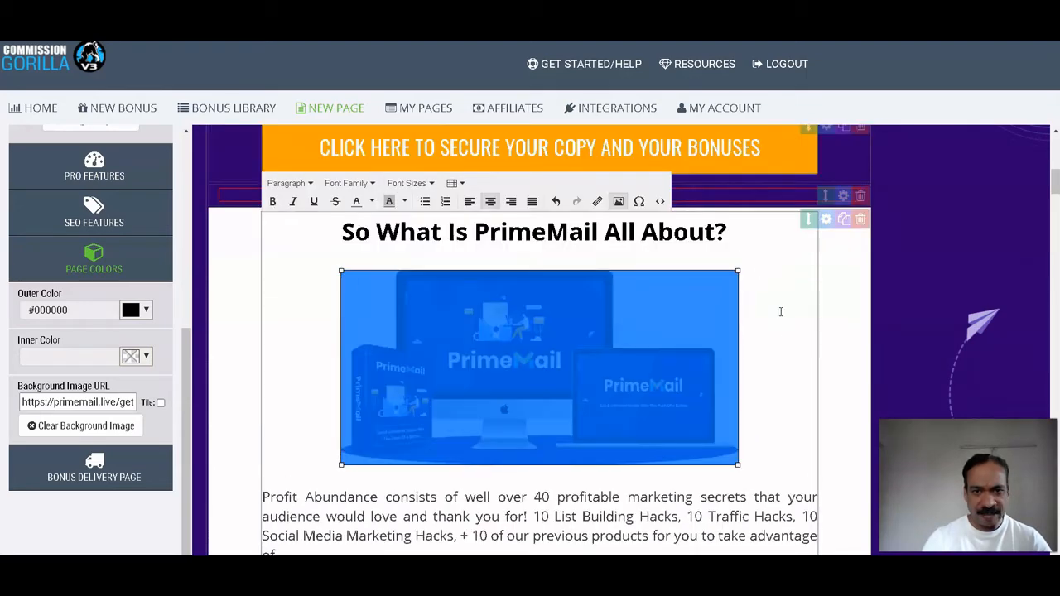
click(781, 354)
Delete the three Profit Abundance description paragraphs between the PrimeMail product image and the "Prices & Up-Sells" heading
scroll(480, 410, down, 1)
scroll(480, 410, down, 2)
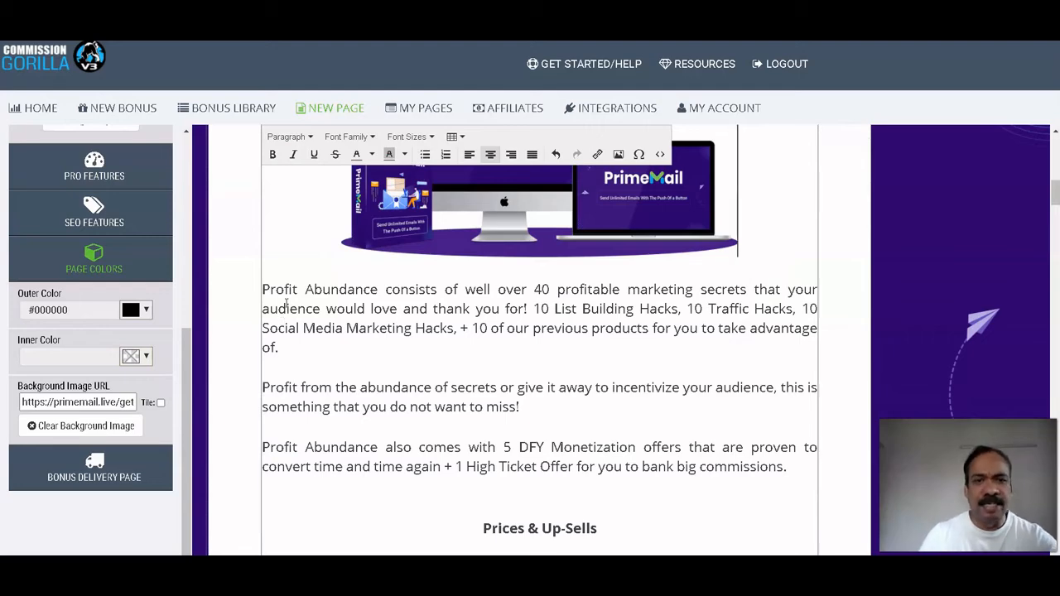
drag(792, 468, 262, 290)
key(BackSpace)
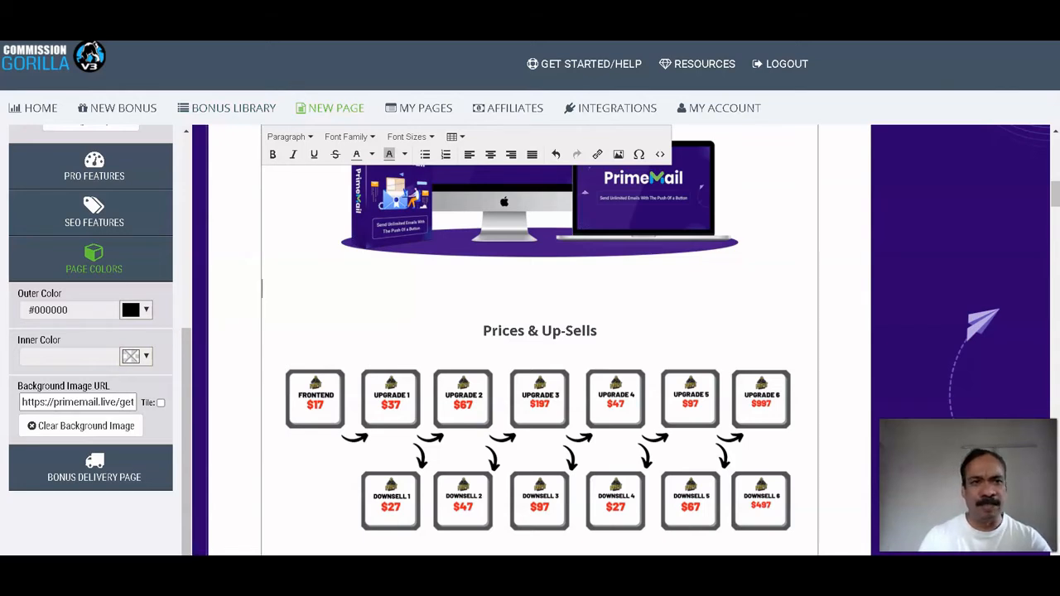
click(373, 299)
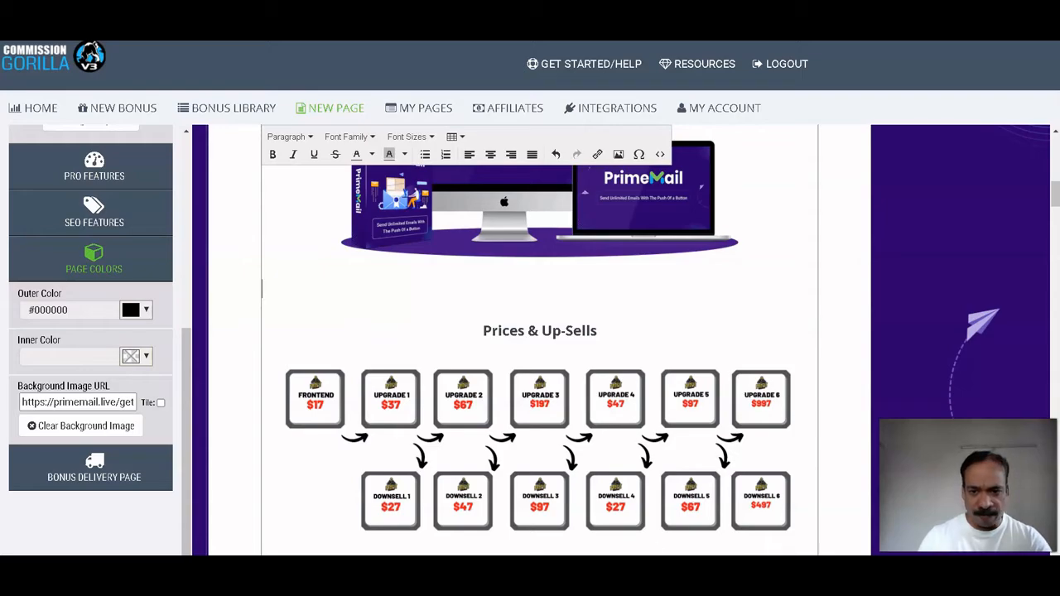
Copy the four bullets under "So What Is PrimeMail All About??" from the Word document and paste them below the product image on the bonus page
click(655, 571)
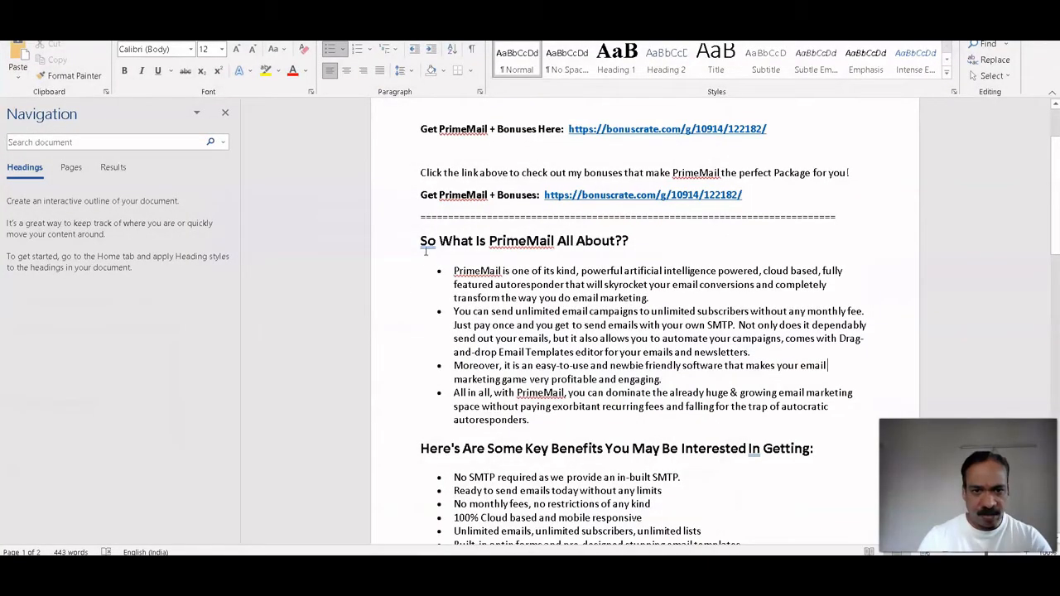
drag(436, 264, 680, 416)
right_click(597, 335)
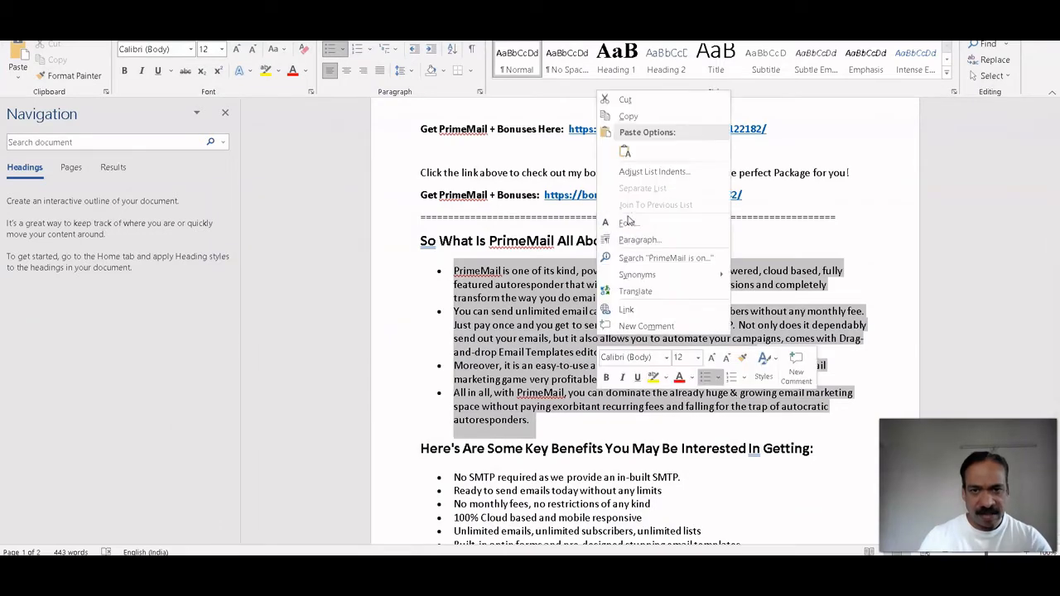
click(621, 116)
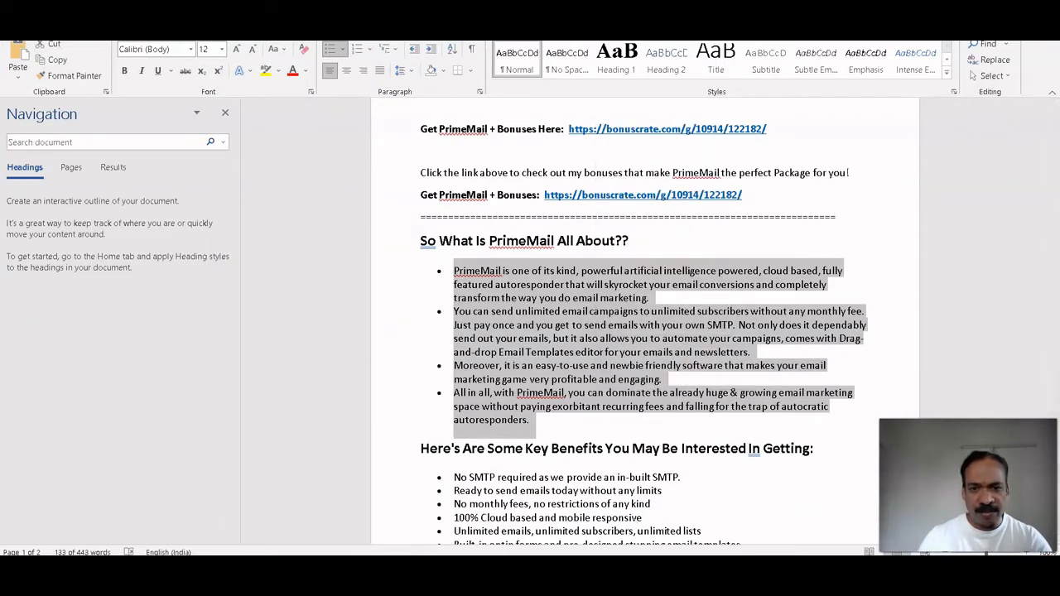
click(149, 572)
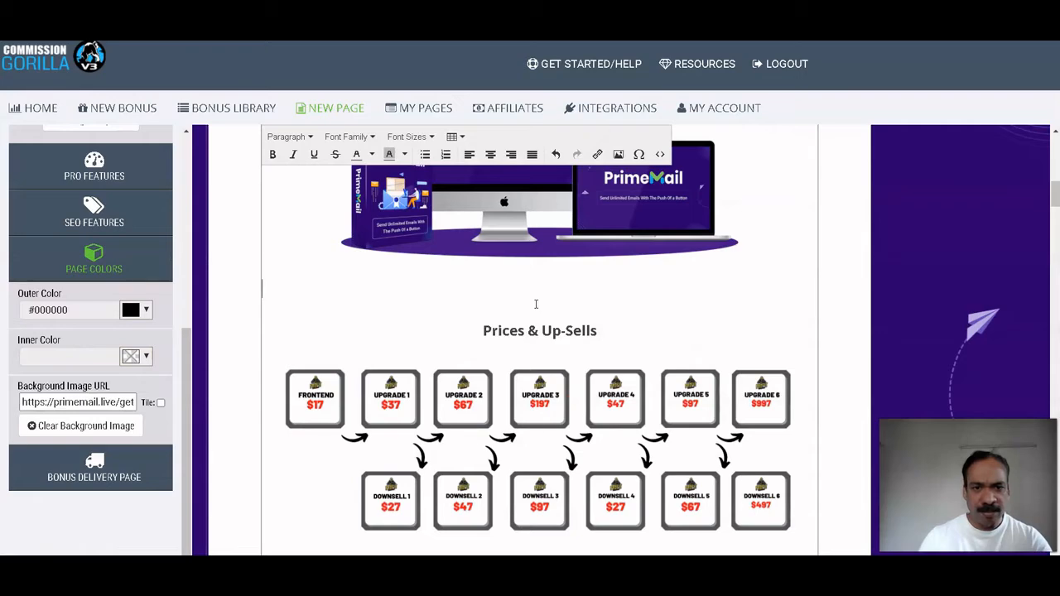
scroll(535, 302, up, 2)
right_click(296, 420)
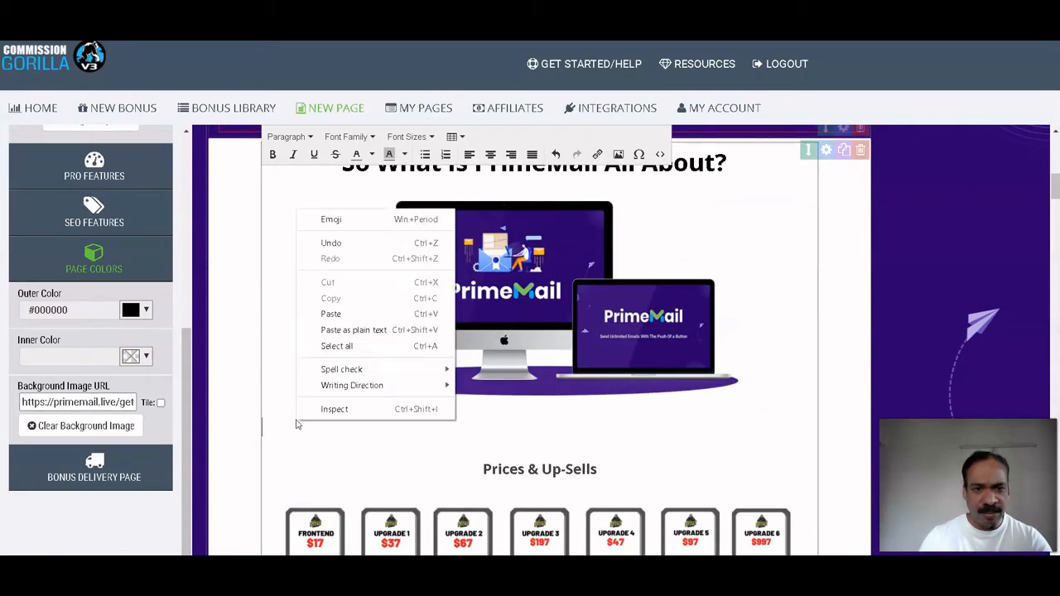
click(338, 318)
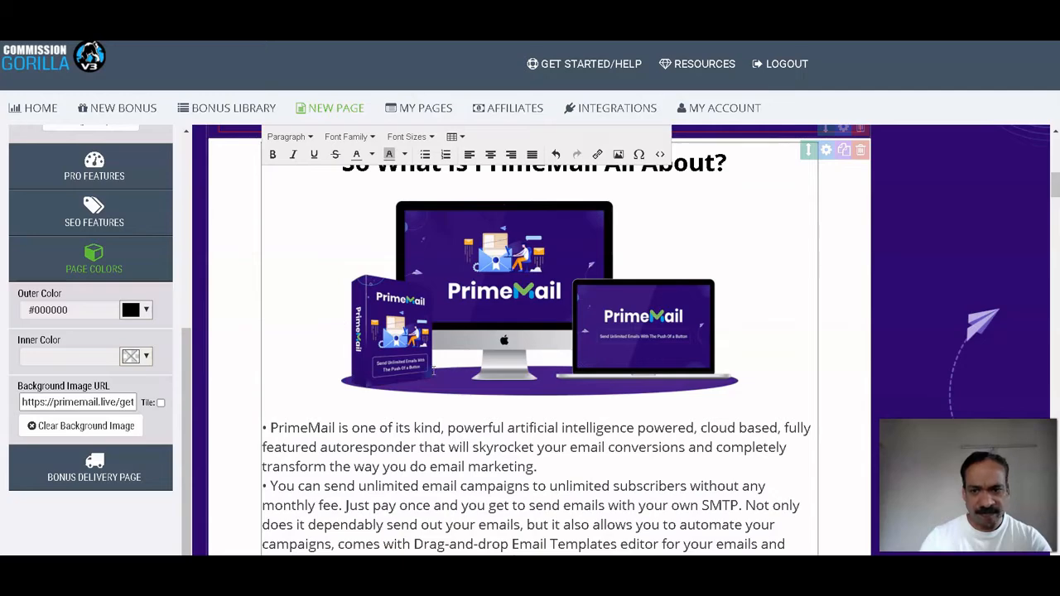
Delete the Profit Abundance price funnel image beneath the "Prices & Up-Sells" heading
scroll(402, 356, down, 1)
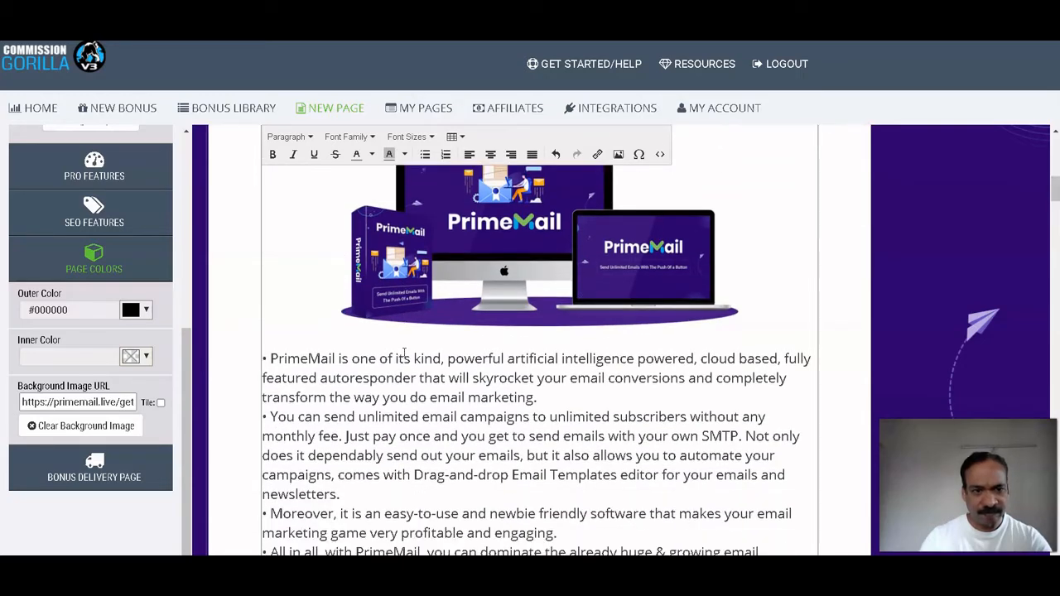
scroll(404, 354, down, 6)
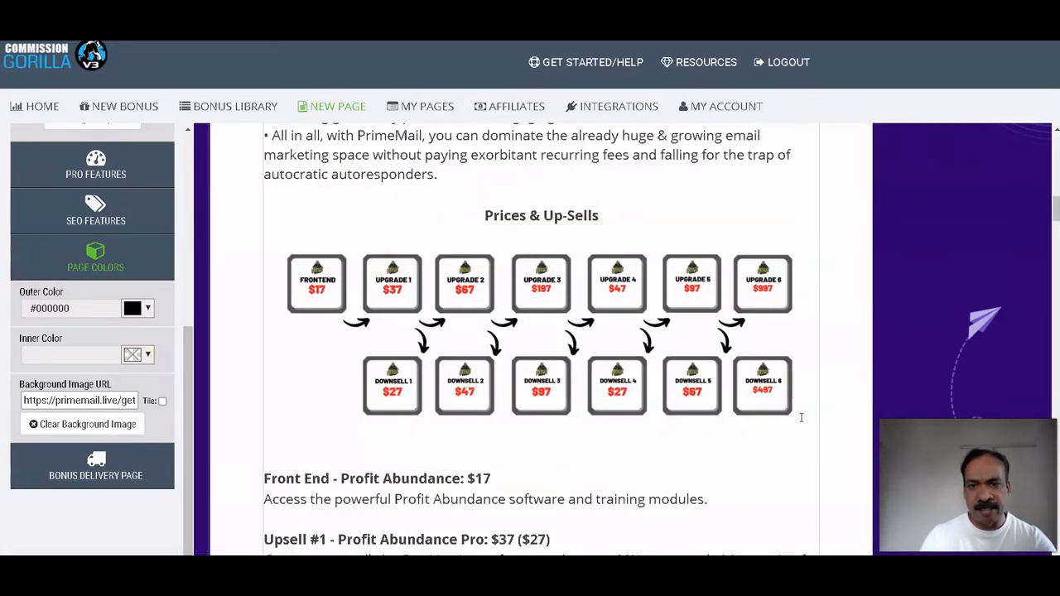
click(705, 367)
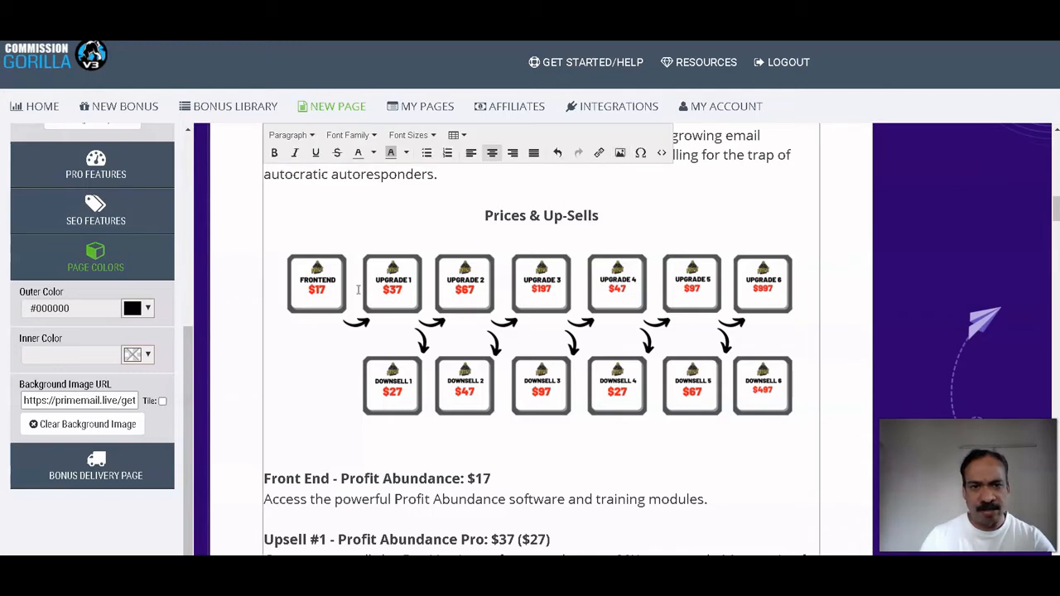
click(281, 249)
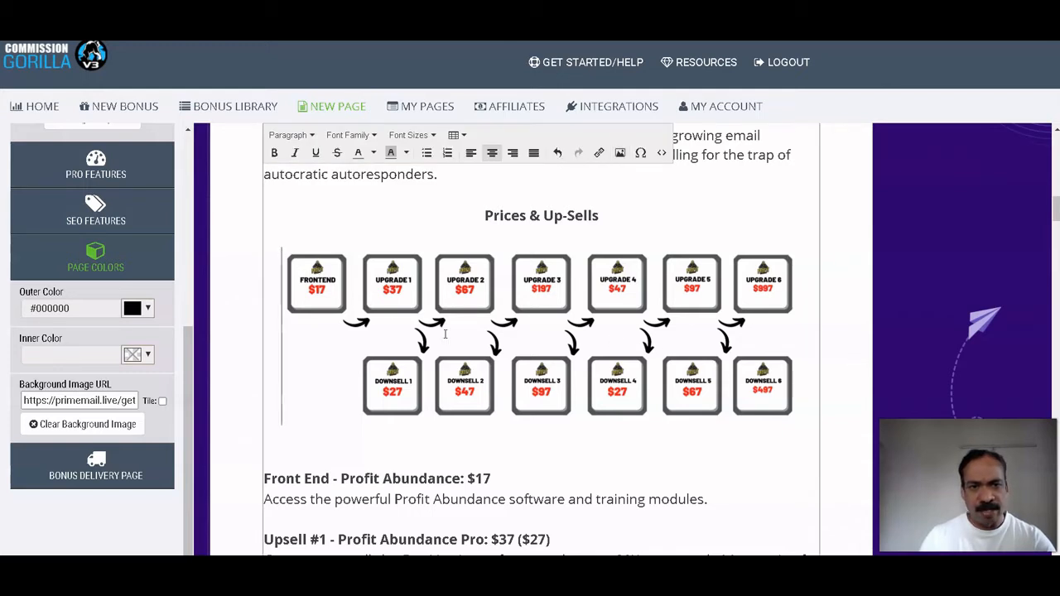
drag(445, 334, 621, 388)
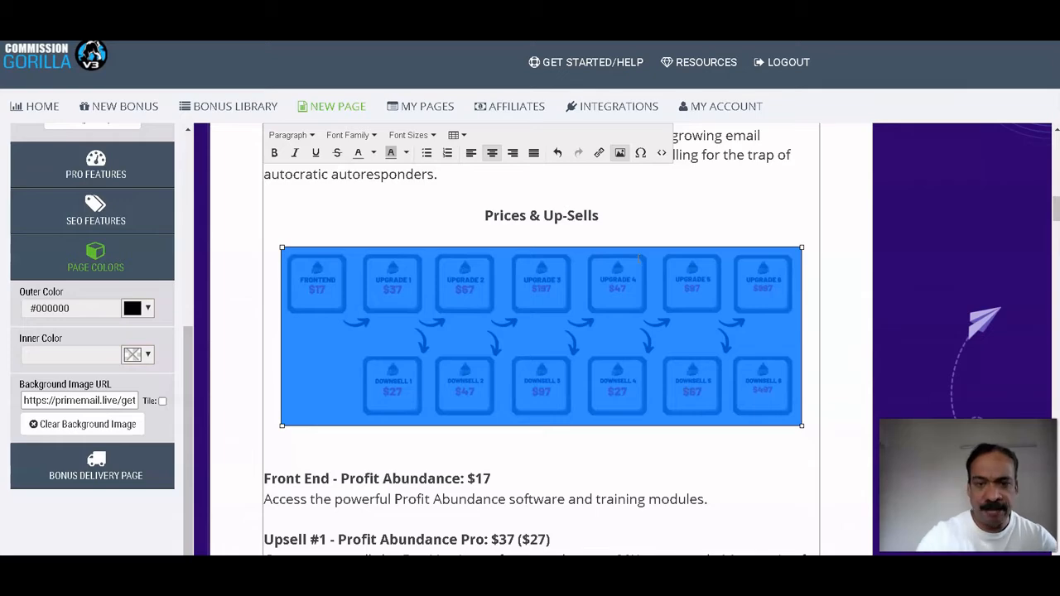
key(Delete)
Delete the Profit Abundance front end and upsell descriptions under the "Prices & Up-Sells" heading
scroll(542, 265, down, 3)
scroll(534, 284, up, 1)
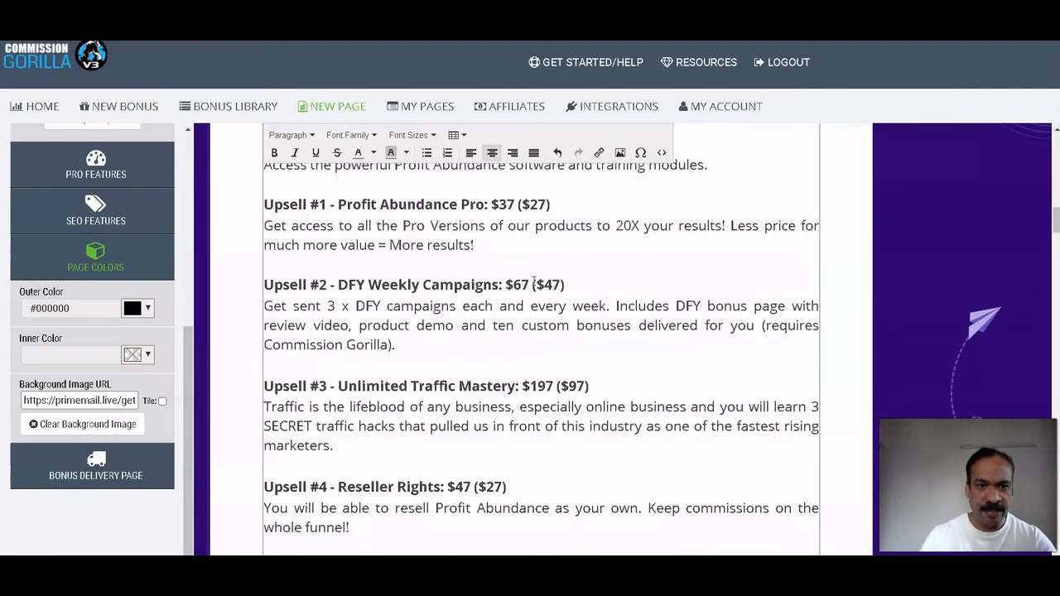
scroll(534, 284, up, 2)
scroll(277, 248, up, 1)
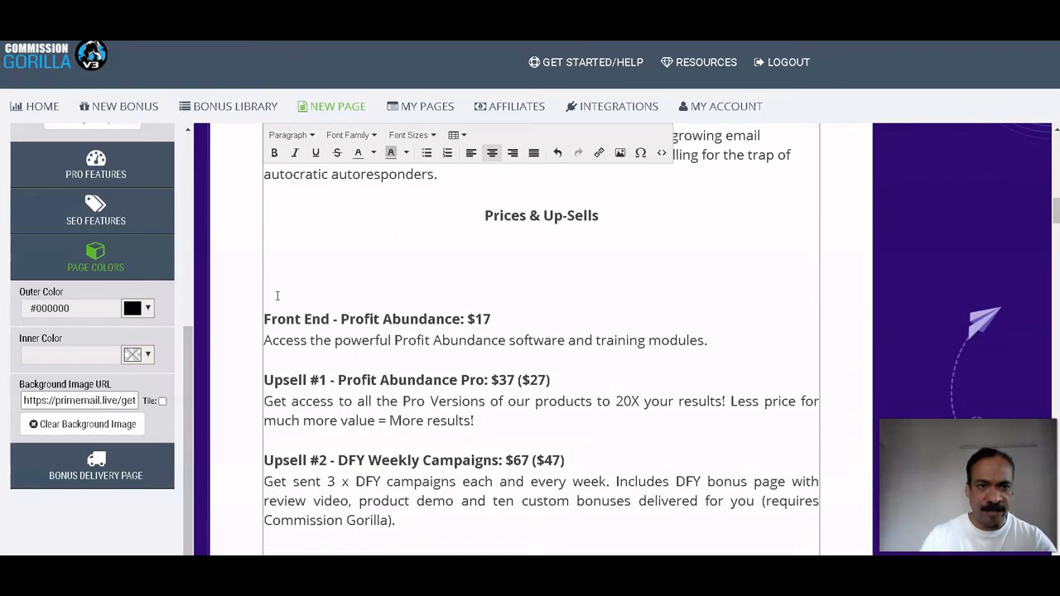
drag(269, 303, 433, 382)
key(Delete)
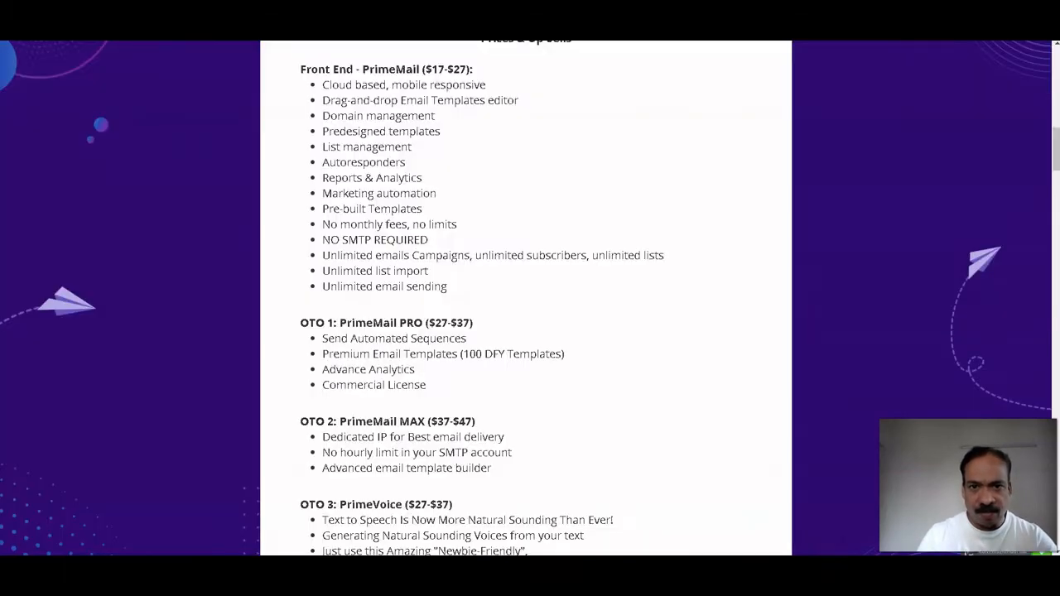
Copy the PrimeMail front end and OTO price list from the existing PrimeMail bonus page and paste it left-aligned under "Prices & Up-Sells"
scroll(506, 245, up, 1)
drag(296, 213, 497, 546)
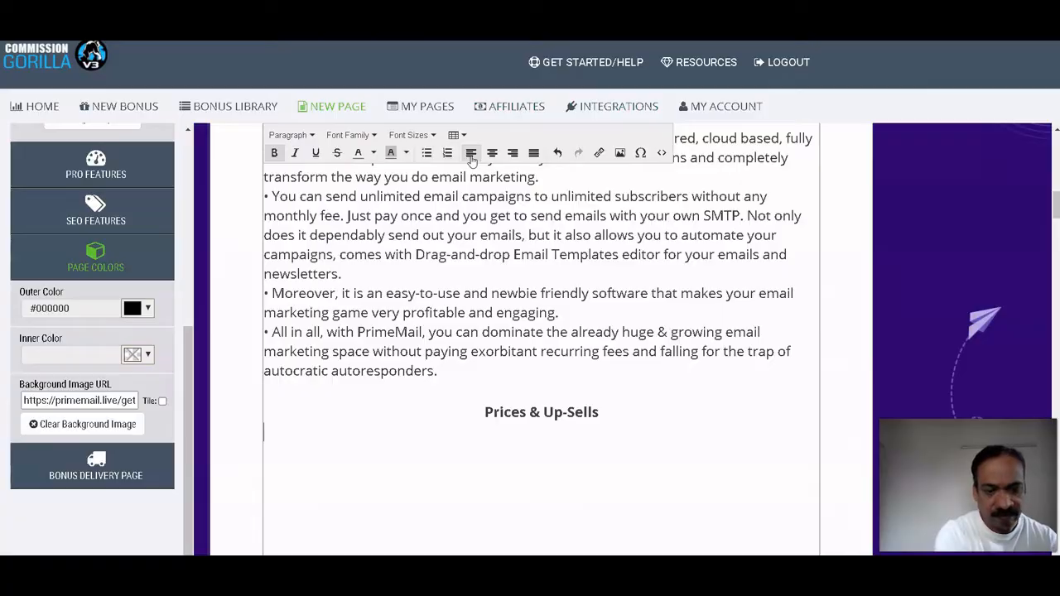
key(ctrl+v)
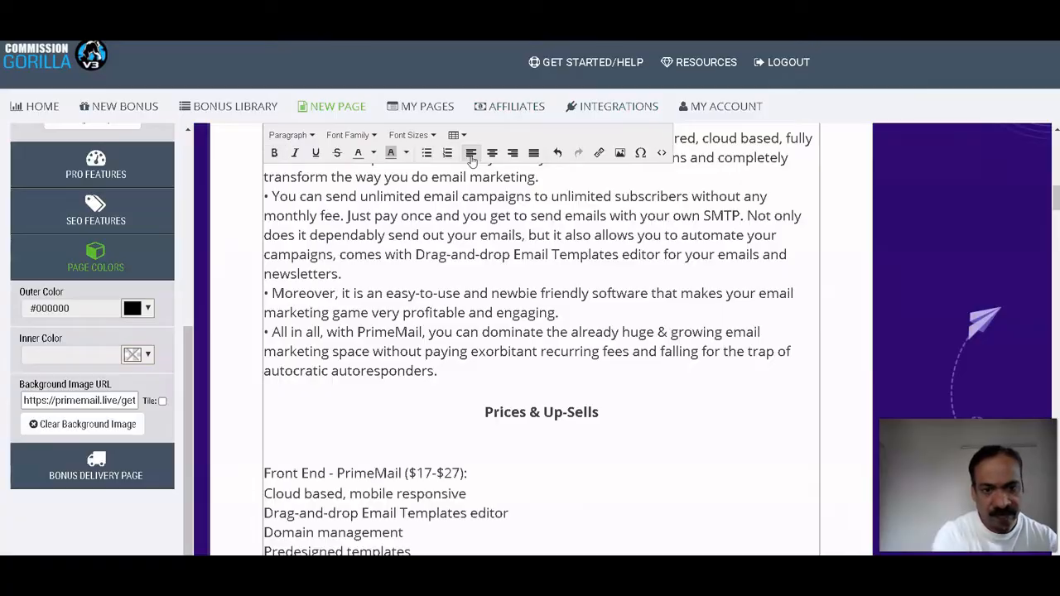
Delete the old bullet list, from "UNTAPPED buyer traffic" to "PROOF BELOW", beneath the key benefits heading
scroll(457, 310, down, 4)
scroll(458, 316, down, 8)
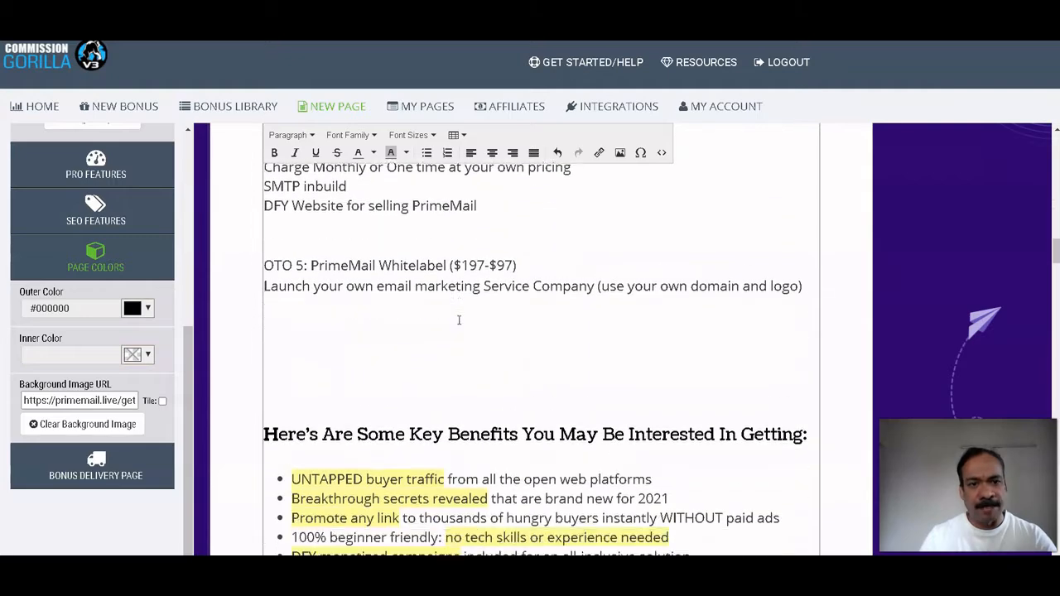
scroll(458, 320, down, 2)
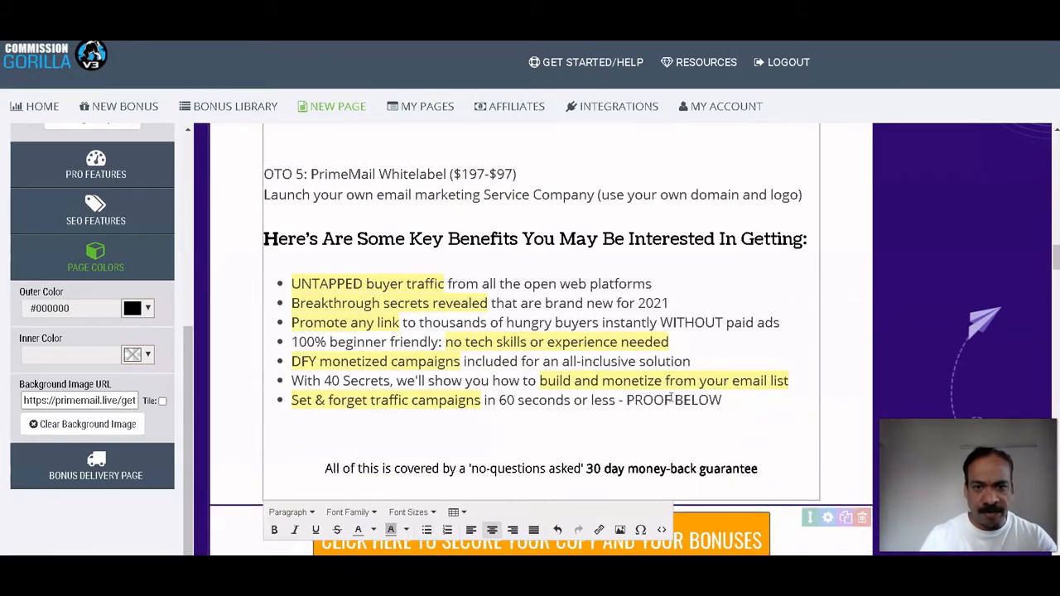
drag(722, 400, 290, 283)
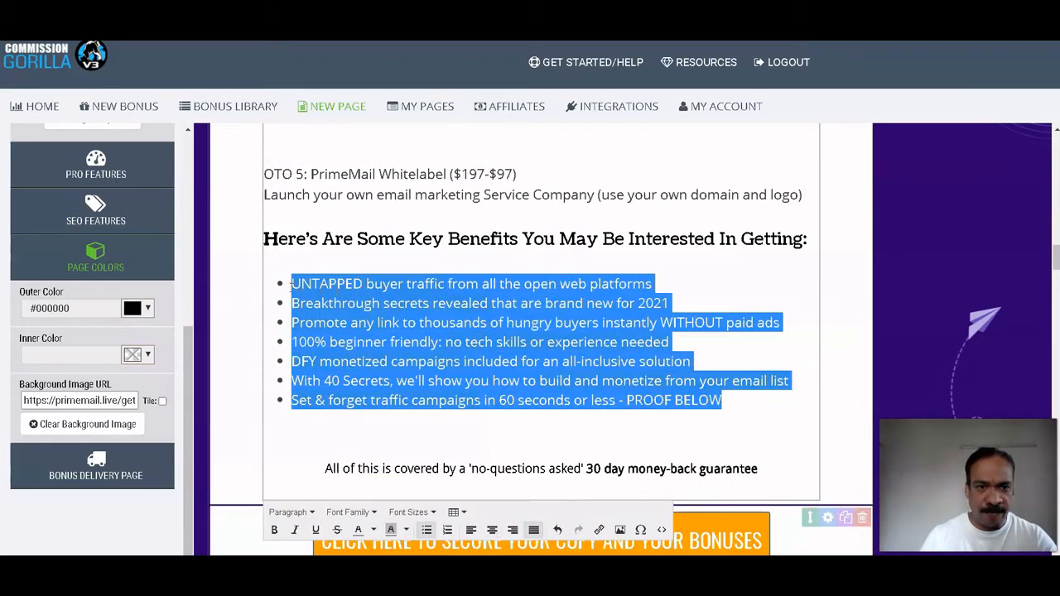
key(BackSpace)
Copy the benefit list, from "No SMTP required" to "no prior experience needed", from the Word document and paste it under the page's key benefits heading
key(alt+Tab)
drag(723, 480, 457, 330)
right_click(522, 373)
click(559, 150)
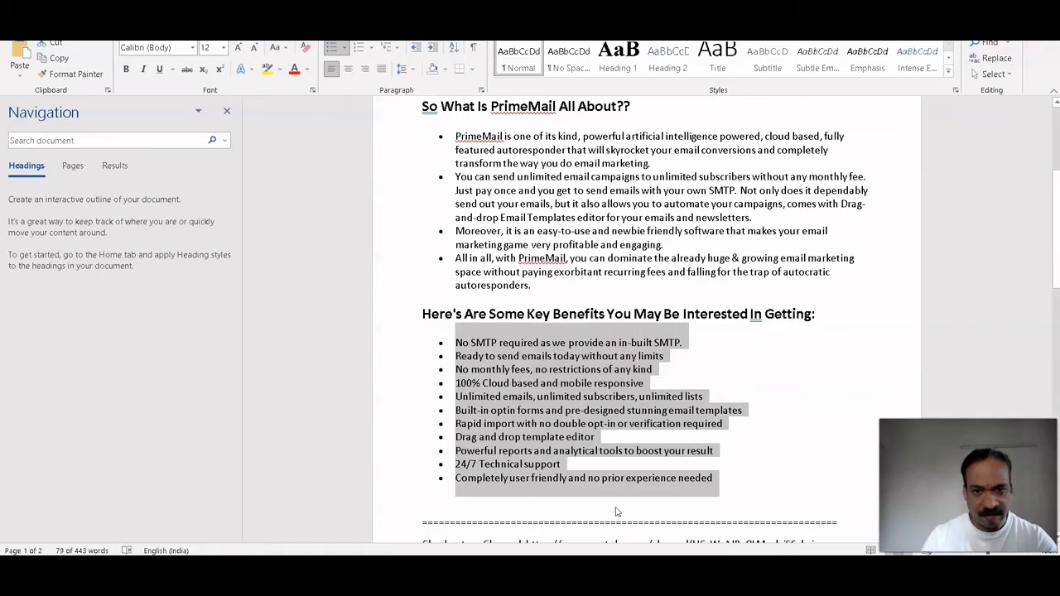
key(alt+Tab)
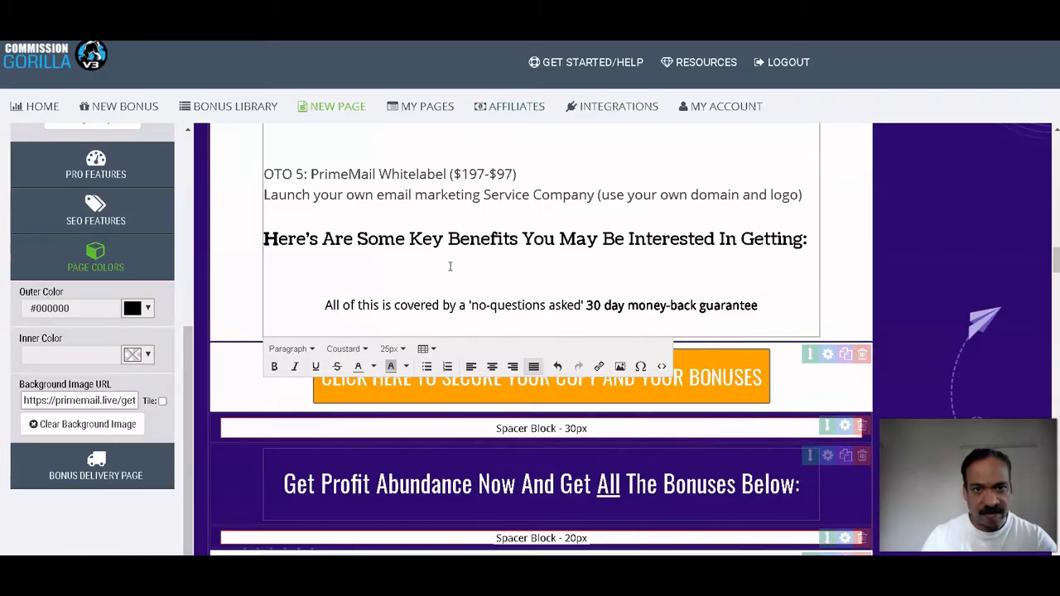
click(276, 261)
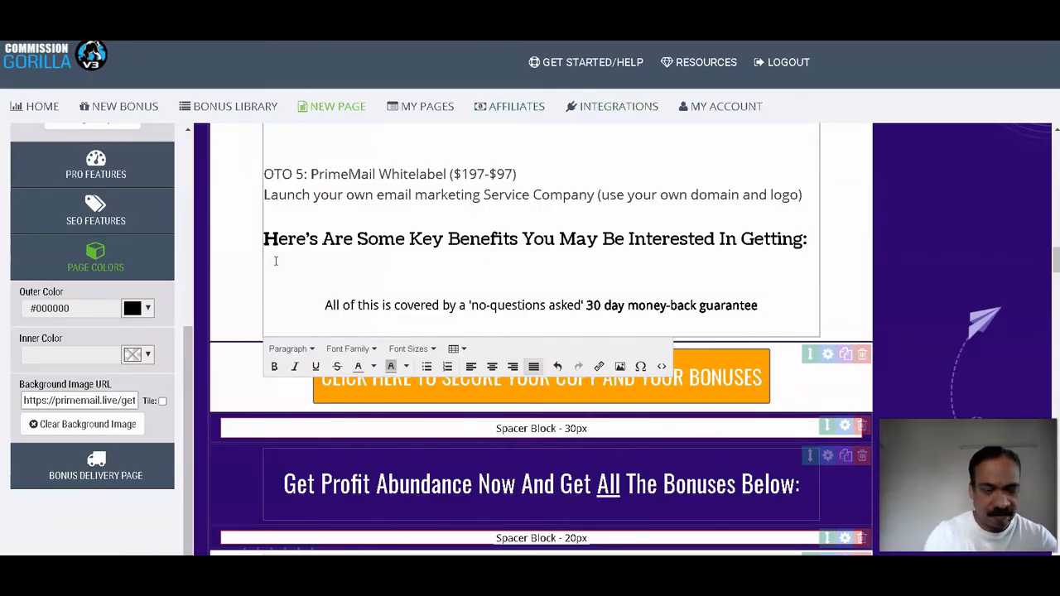
key(ctrl+v)
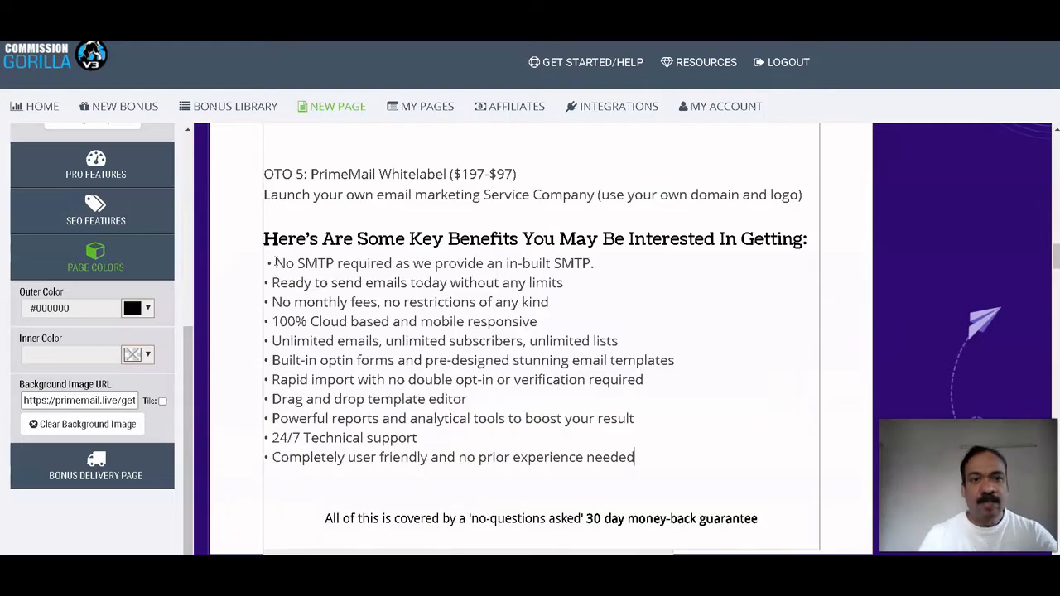
Review the edited page from the bonus banner through the product description, prices and key benefits to the bonuses heading
scroll(437, 316, up, 10)
scroll(437, 316, up, 15)
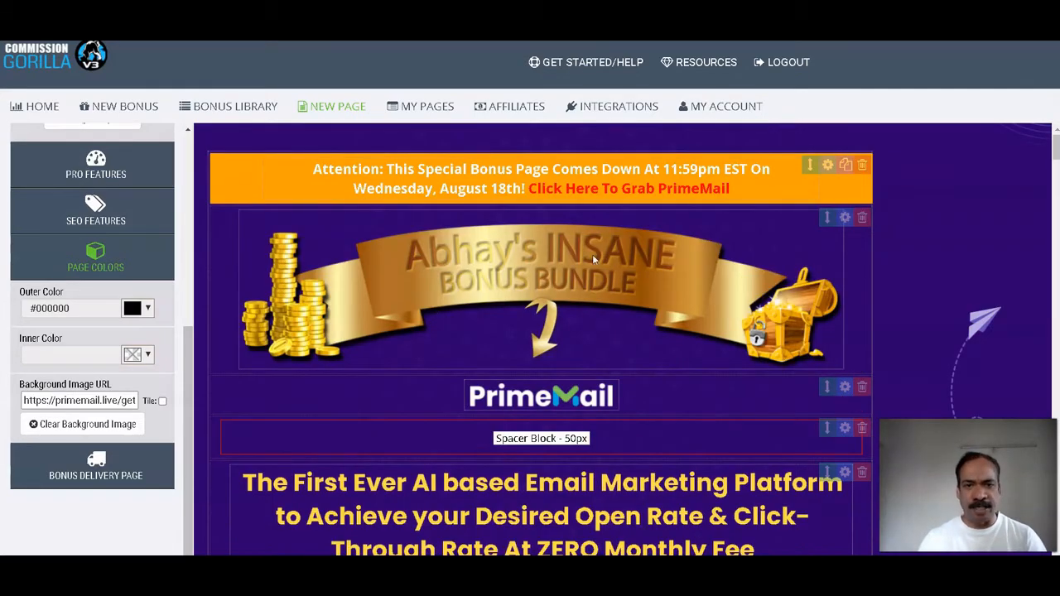
scroll(603, 396, down, 3)
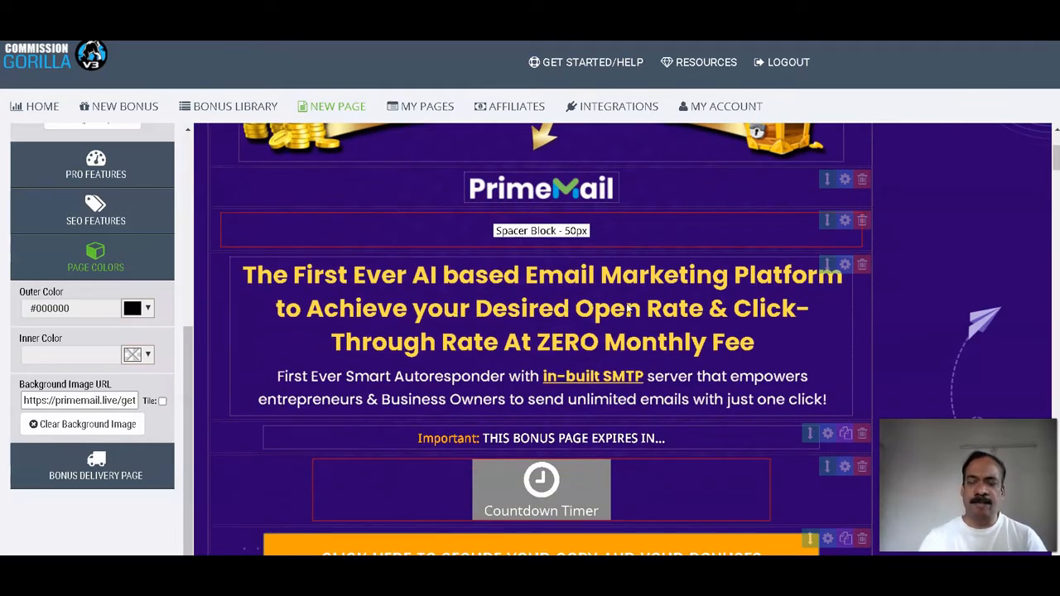
scroll(629, 309, down, 5)
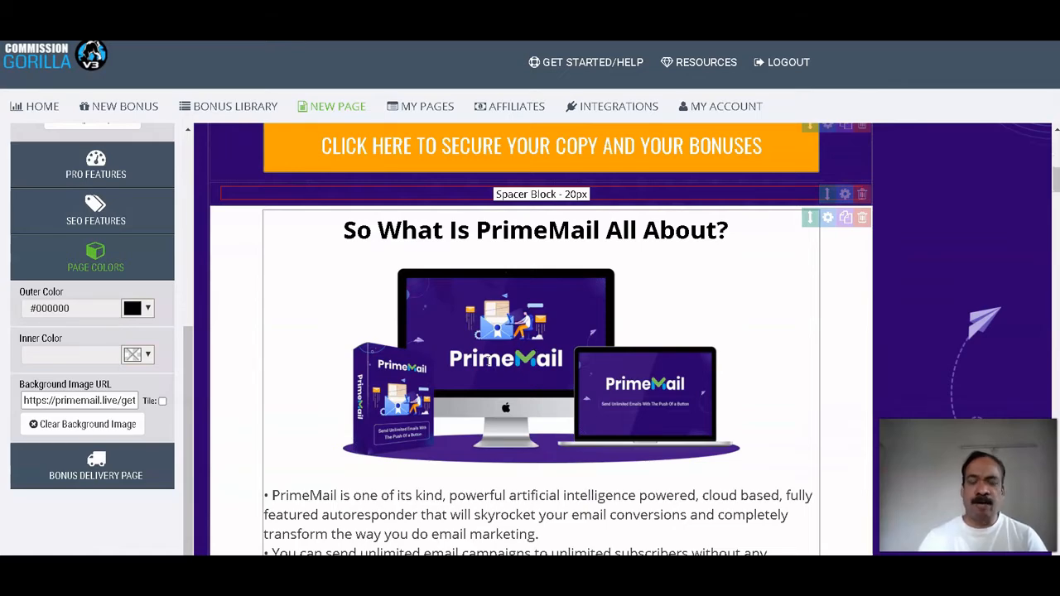
scroll(460, 339, down, 1)
scroll(402, 395, down, 3)
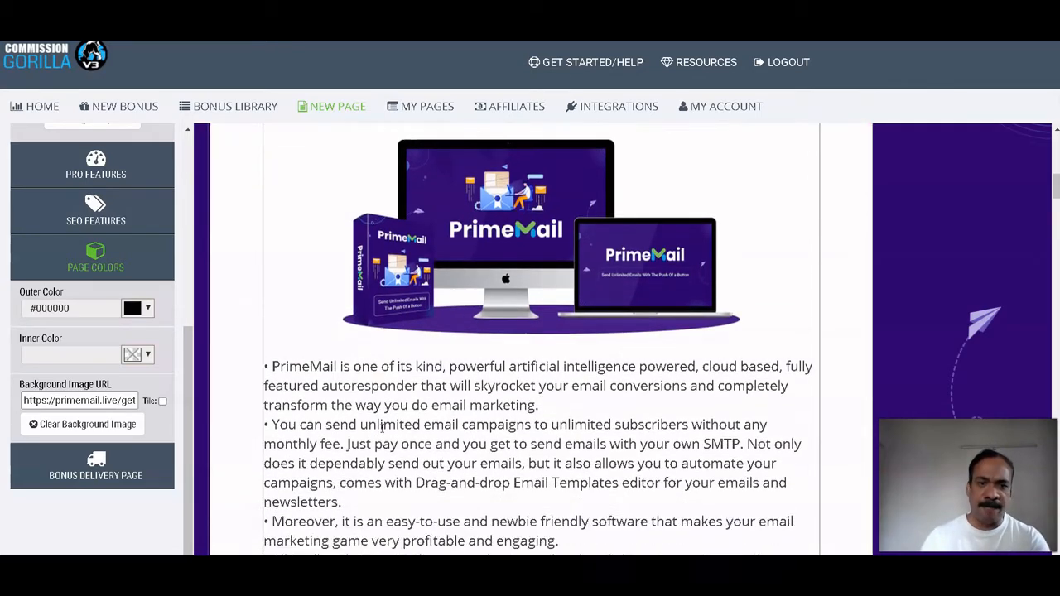
scroll(420, 351, down, 9)
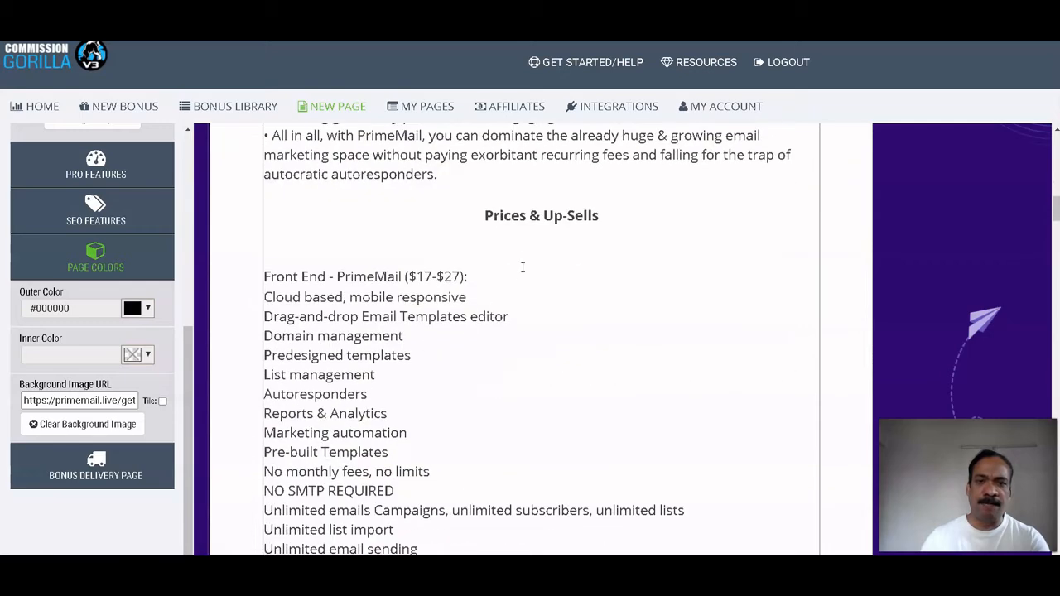
scroll(519, 289, down, 8)
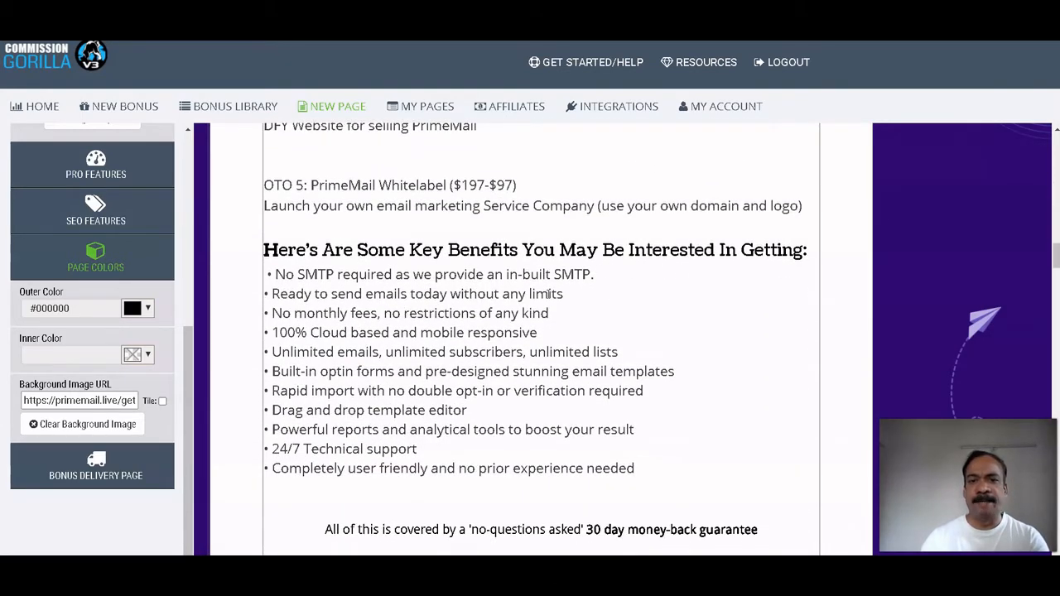
scroll(580, 290, down, 3)
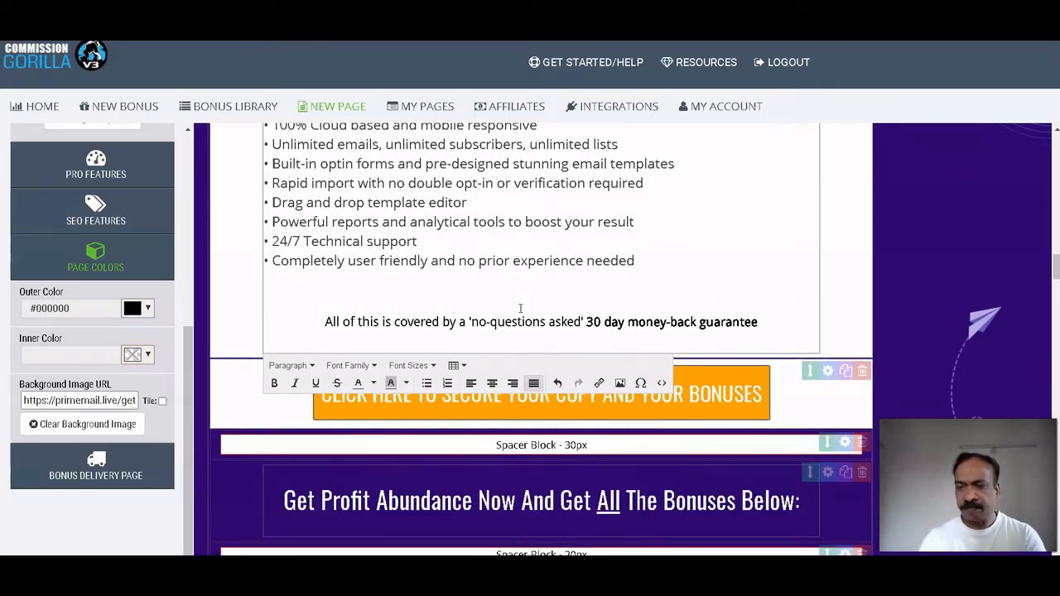
scroll(411, 347, down, 3)
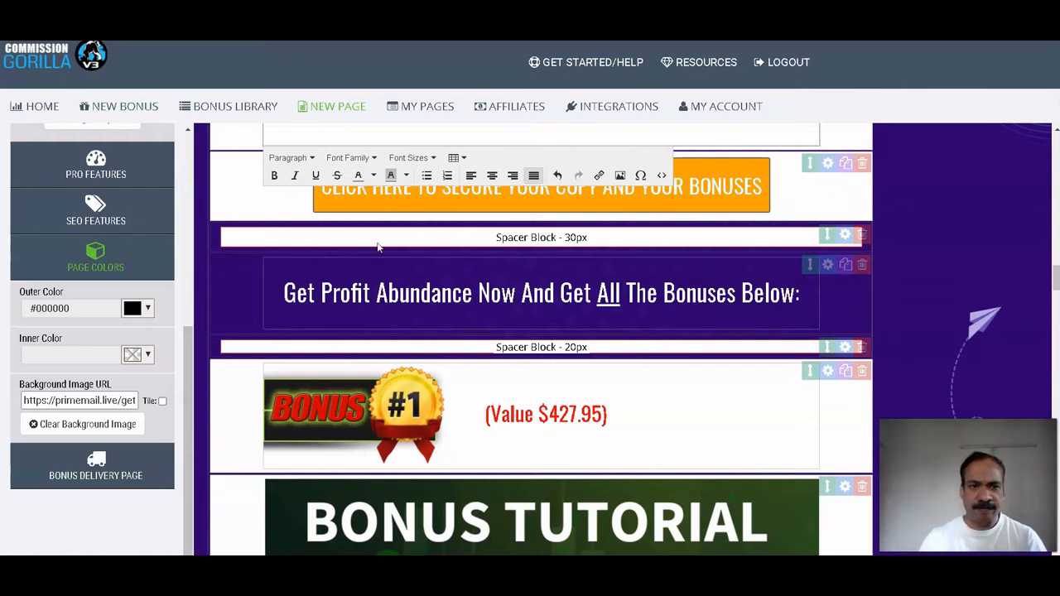
Examine the Bonus #1 section and its Profit Abundance bonus tutorial image
scroll(404, 289, down, 5)
scroll(403, 288, up, 2)
scroll(403, 288, down, 3)
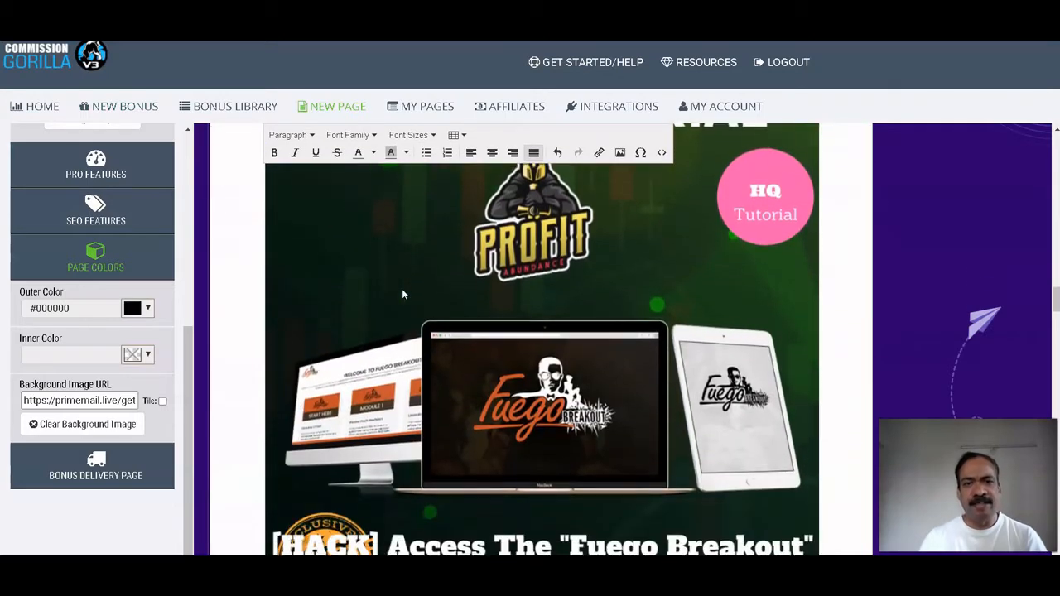
scroll(520, 400, up, 3)
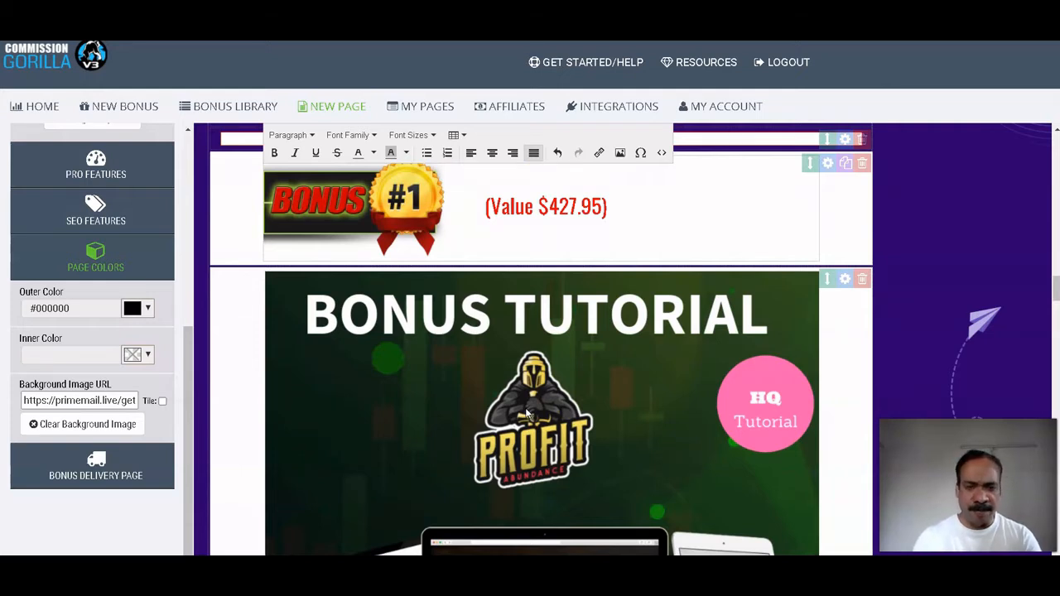
scroll(528, 414, down, 2)
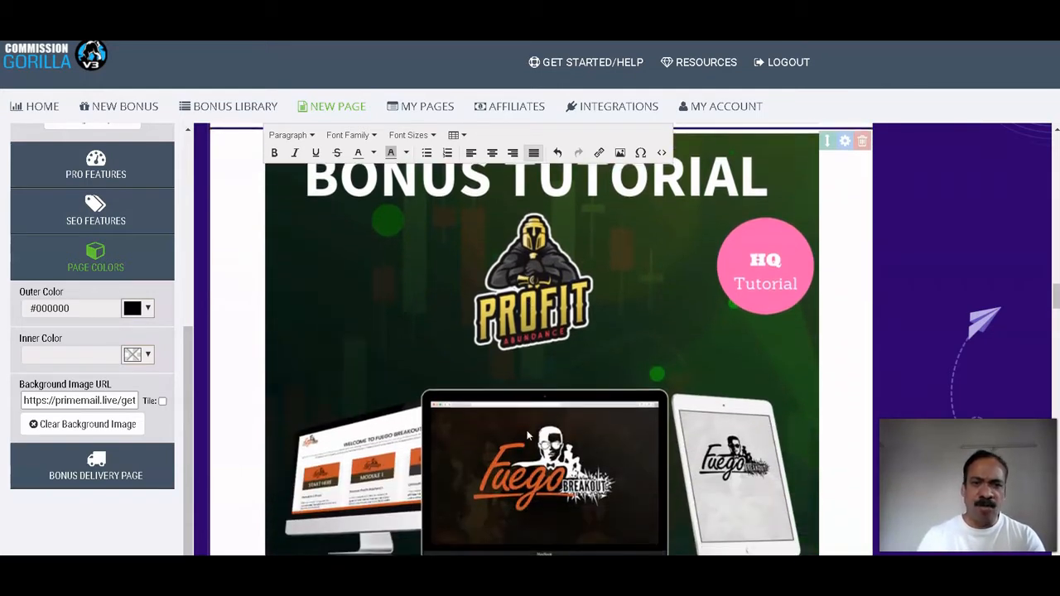
scroll(563, 406, up, 1)
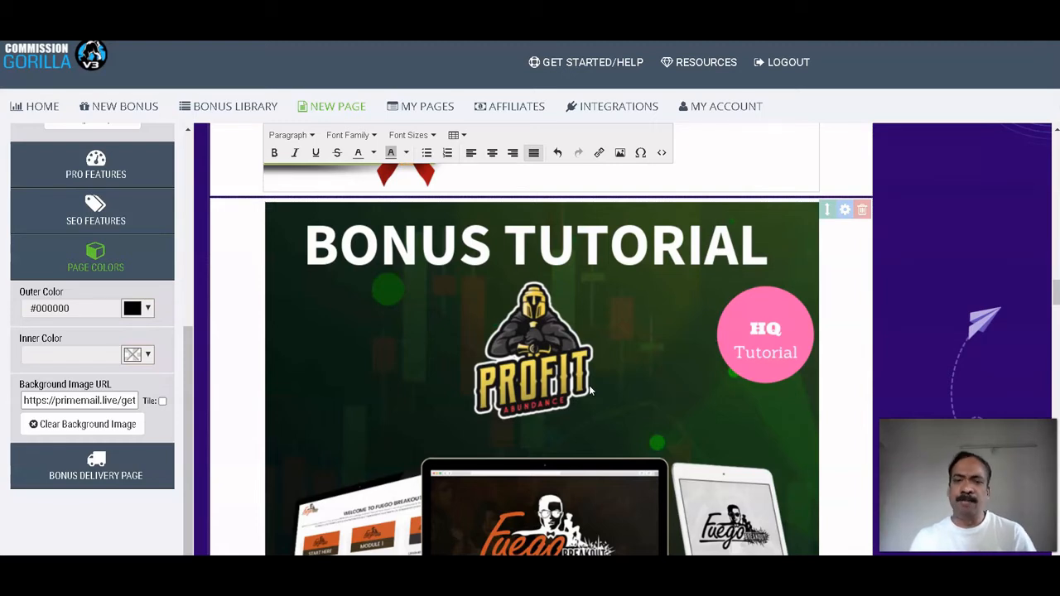
scroll(509, 307, down, 1)
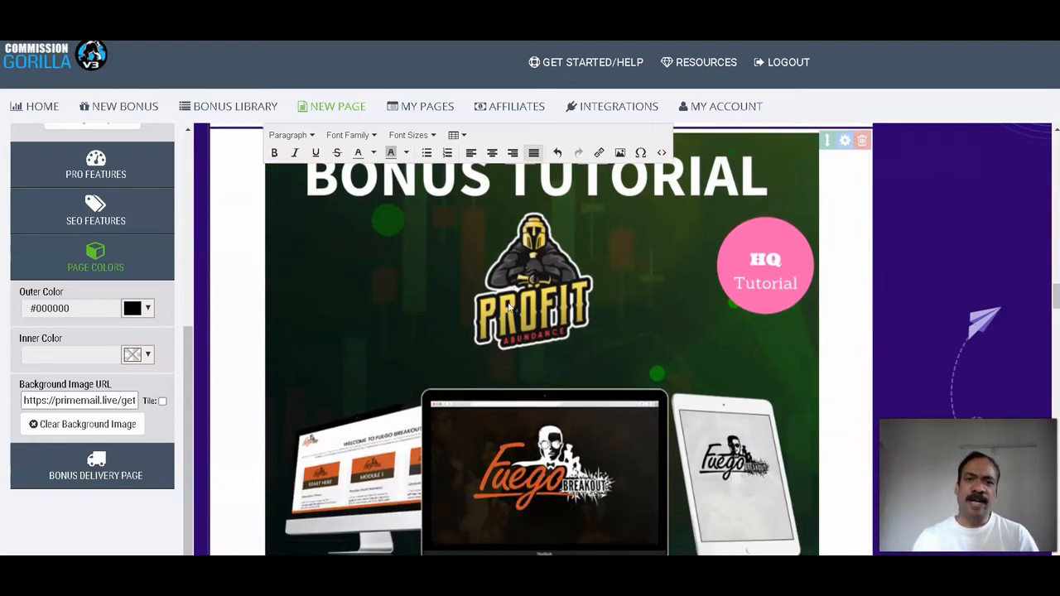
scroll(509, 307, up, 2)
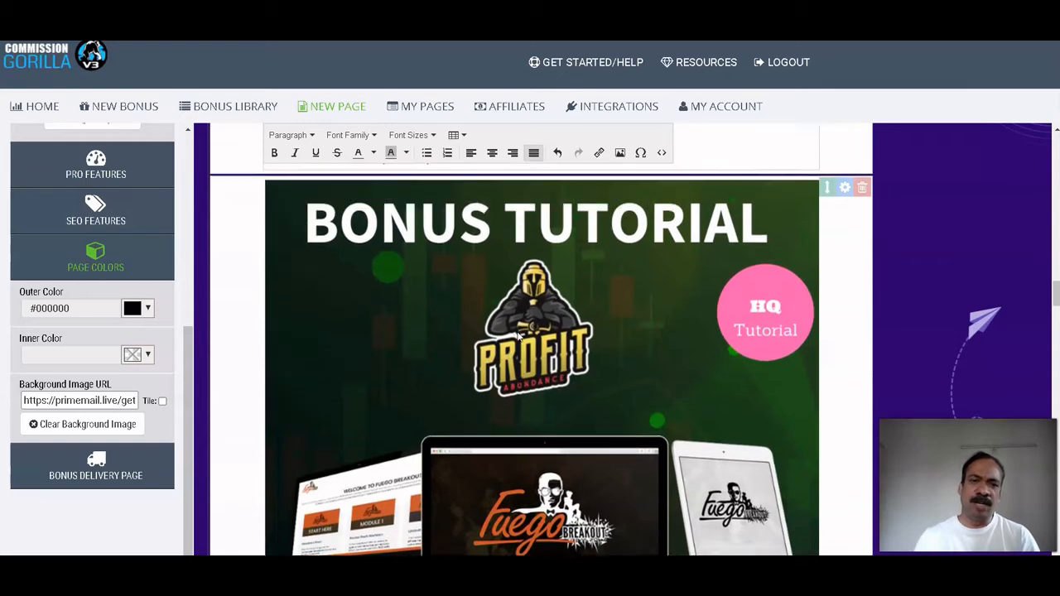
scroll(517, 341, down, 2)
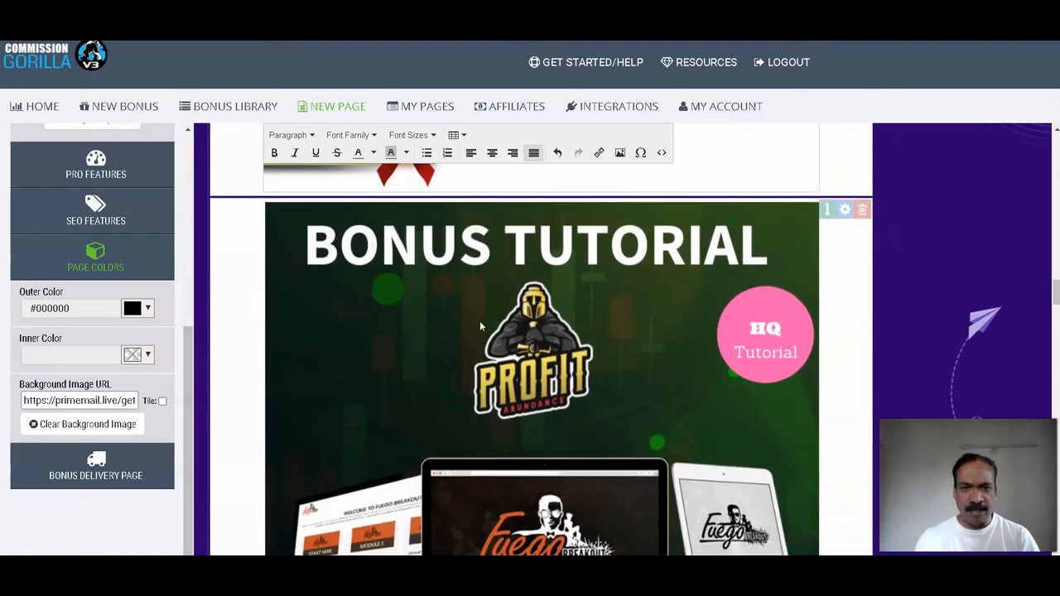
scroll(485, 323, up, 5)
scroll(481, 336, down, 10)
scroll(481, 335, up, 5)
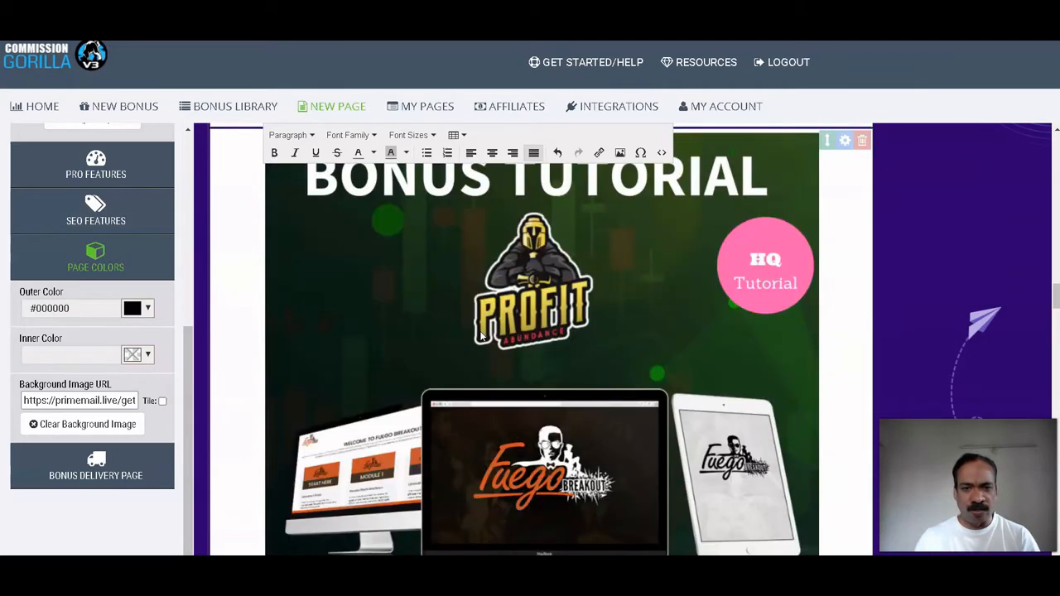
scroll(481, 335, up, 2)
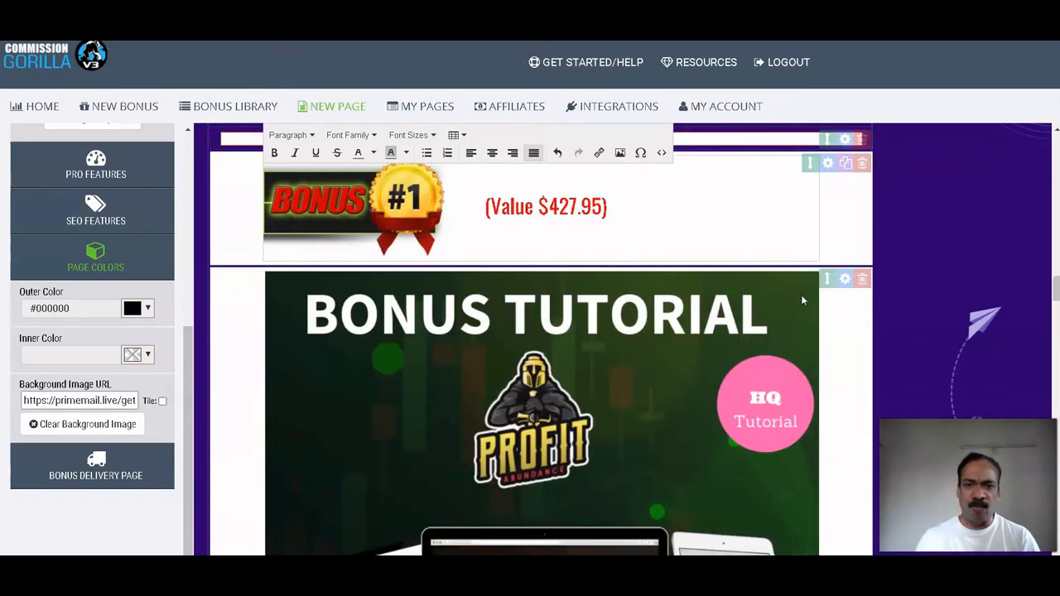
Delete the Profit Abundance bonus tutorial image blocks beneath Bonus #1 and Bonus #2
click(861, 284)
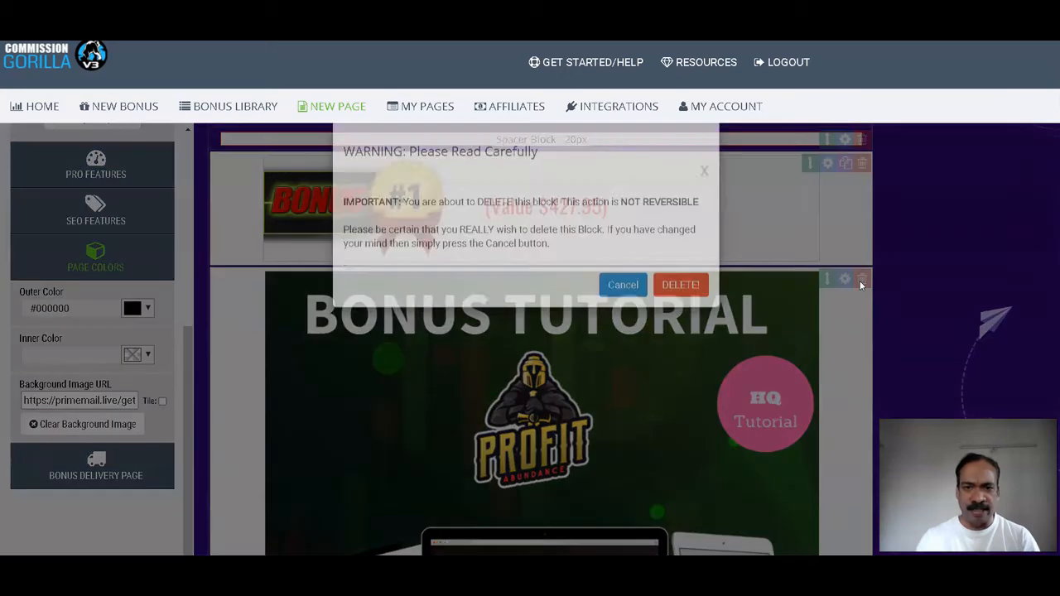
click(691, 313)
scroll(691, 313, down, 4)
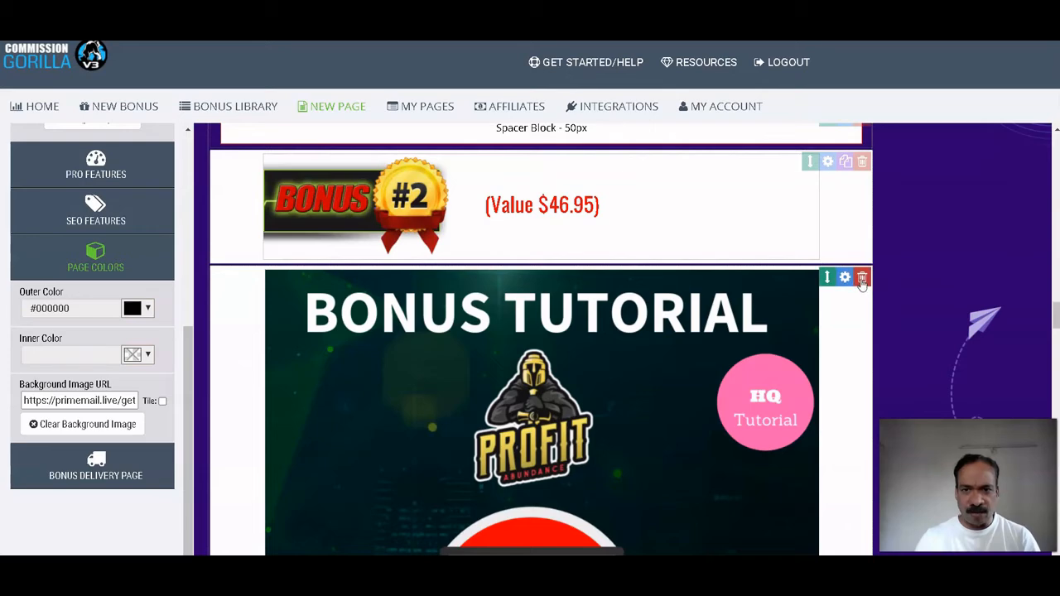
click(861, 280)
click(681, 309)
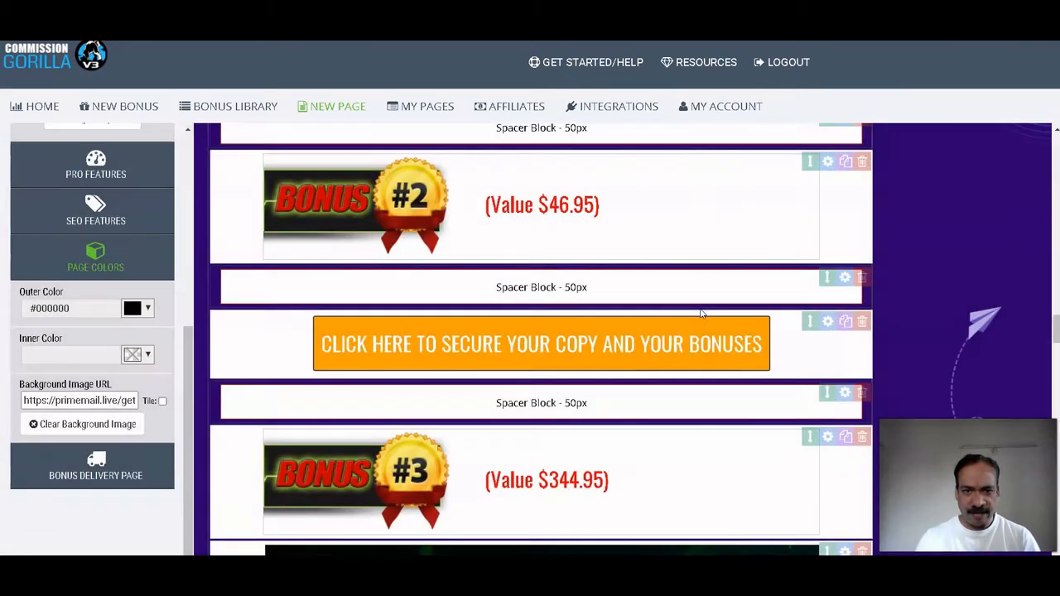
Delete the Profit Abundance bonus tutorial image blocks beneath Bonus #3 and Bonus #4
scroll(700, 313, down, 3)
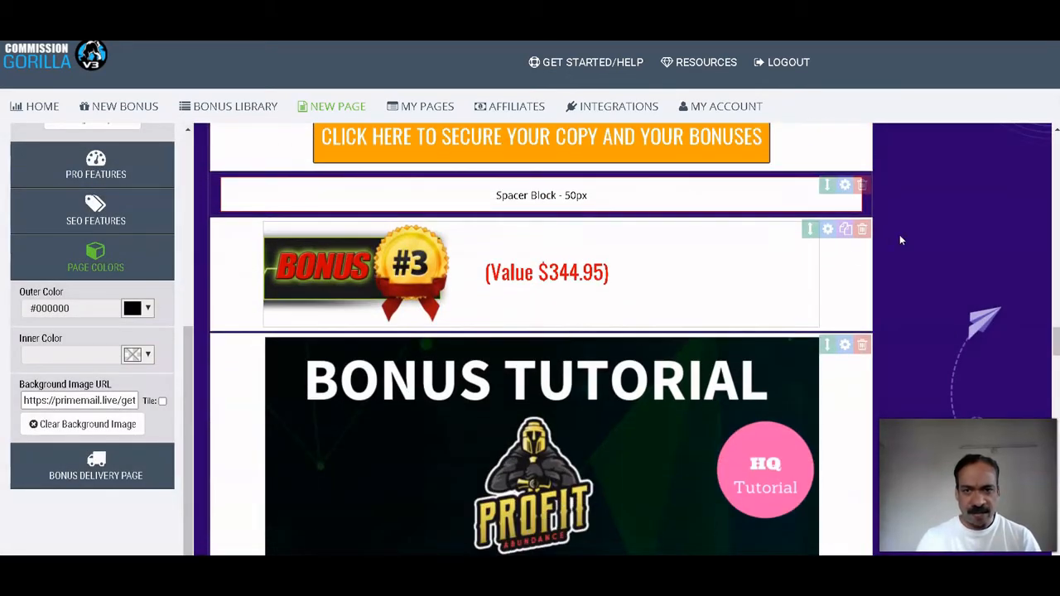
click(861, 346)
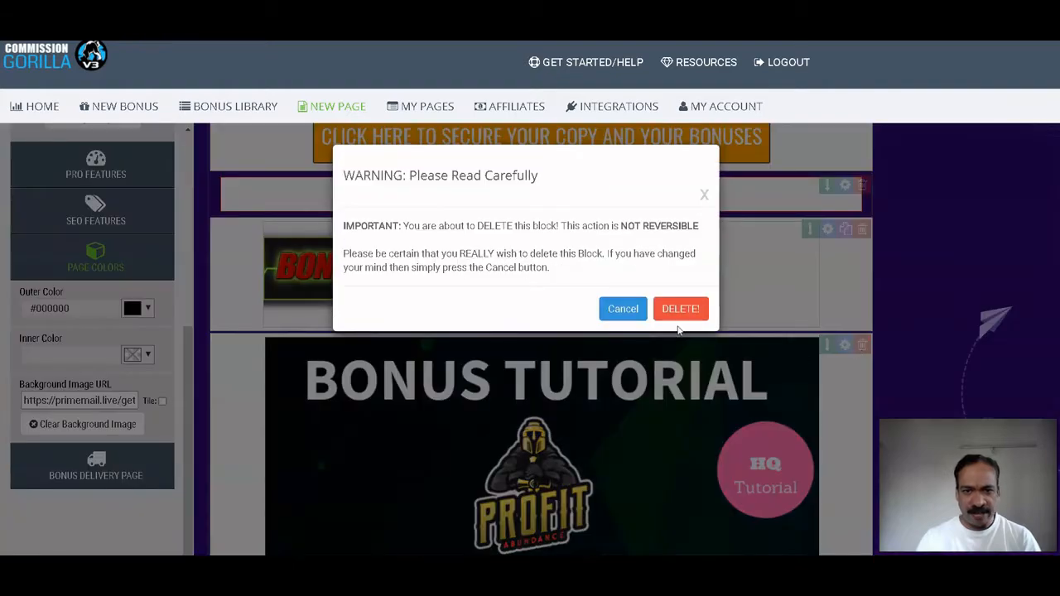
click(681, 308)
scroll(472, 300, down, 4)
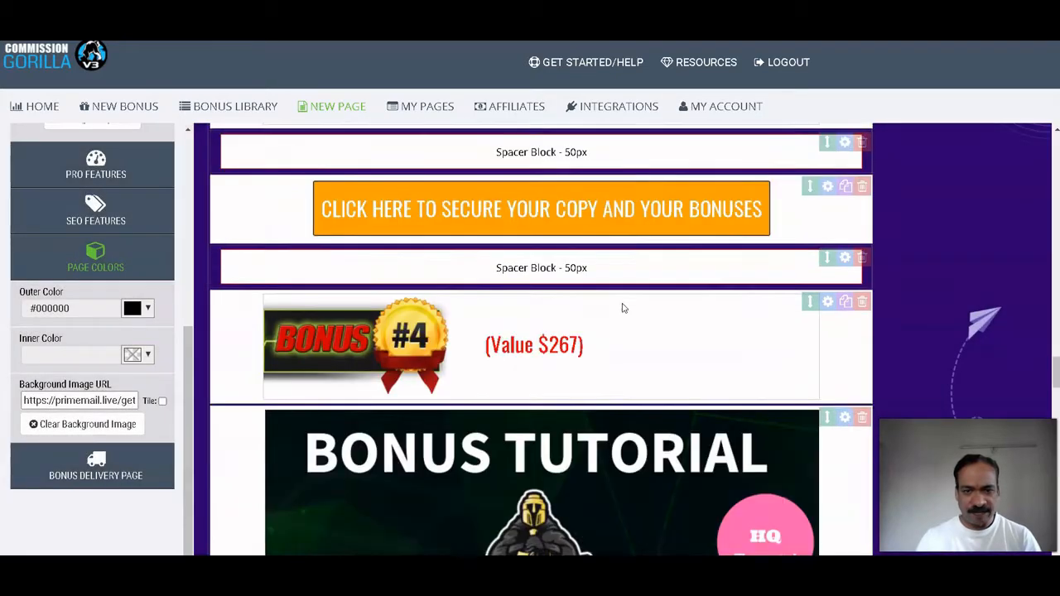
click(864, 344)
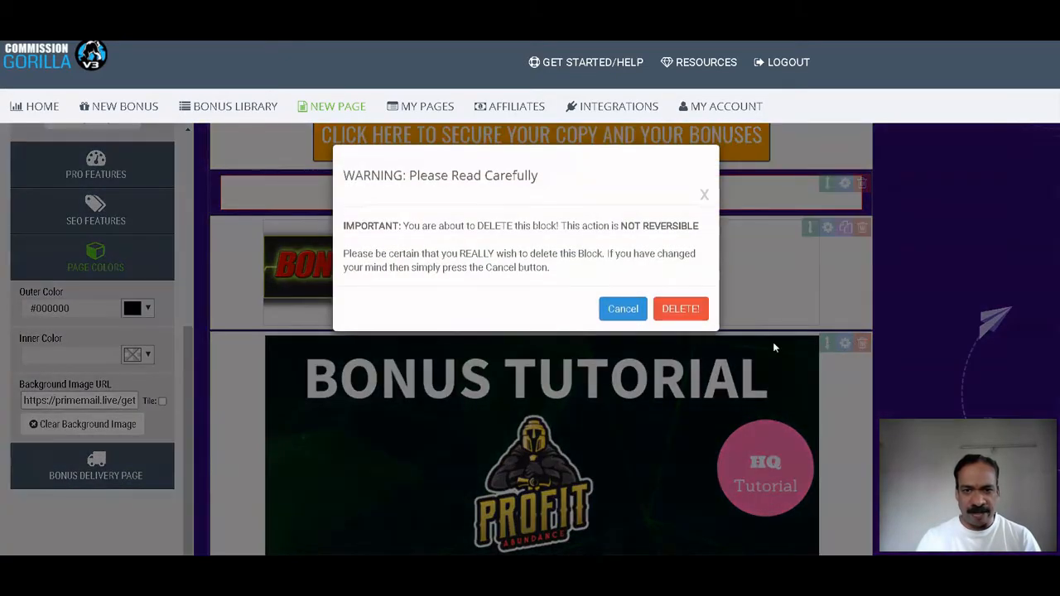
click(681, 308)
Add an empty image block directly beneath the Bonus #1 header and another beneath the Bonus #2 header
scroll(712, 386, down, 2)
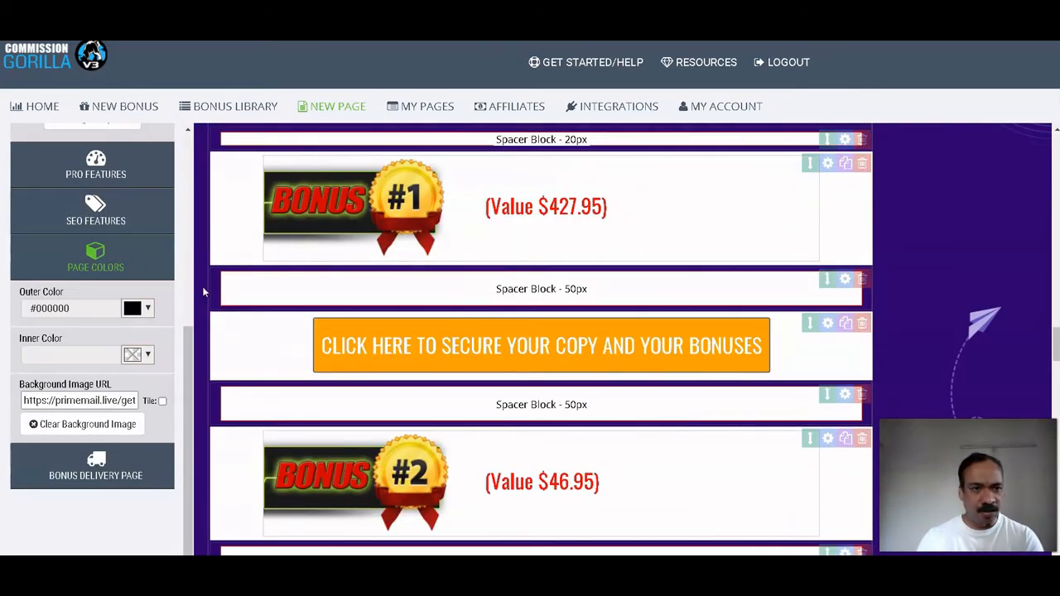
scroll(136, 382, up, 11)
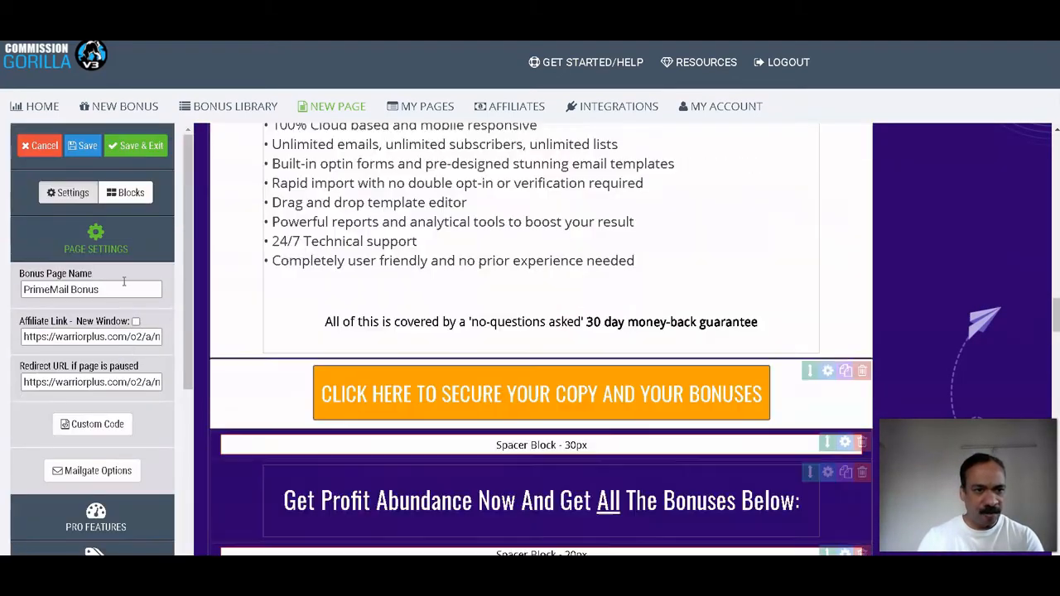
click(126, 192)
scroll(507, 276, down, 3)
scroll(507, 275, down, 1)
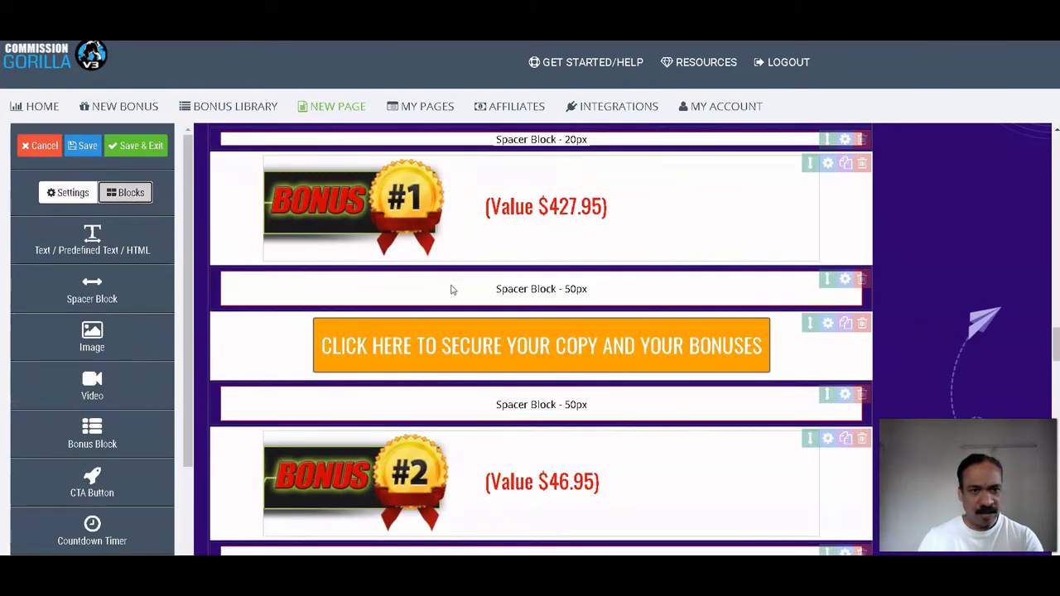
drag(96, 346, 317, 315)
scroll(341, 328, down, 1)
scroll(340, 329, down, 4)
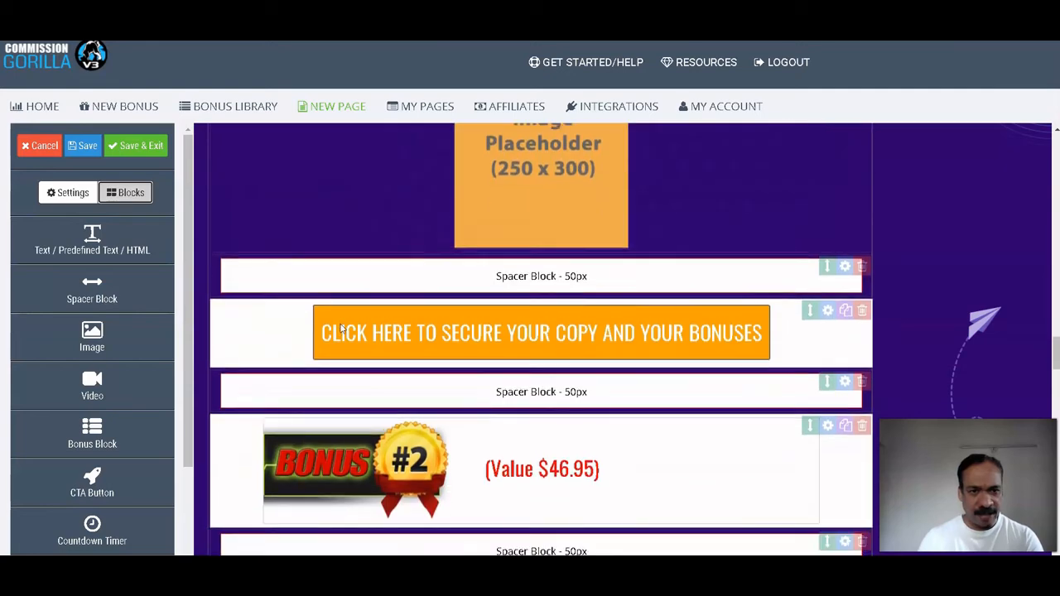
drag(97, 340, 374, 364)
Add an empty image block directly beneath the Bonus #3 header and another beneath the Bonus #4 header
scroll(124, 374, down, 2)
scroll(308, 367, down, 5)
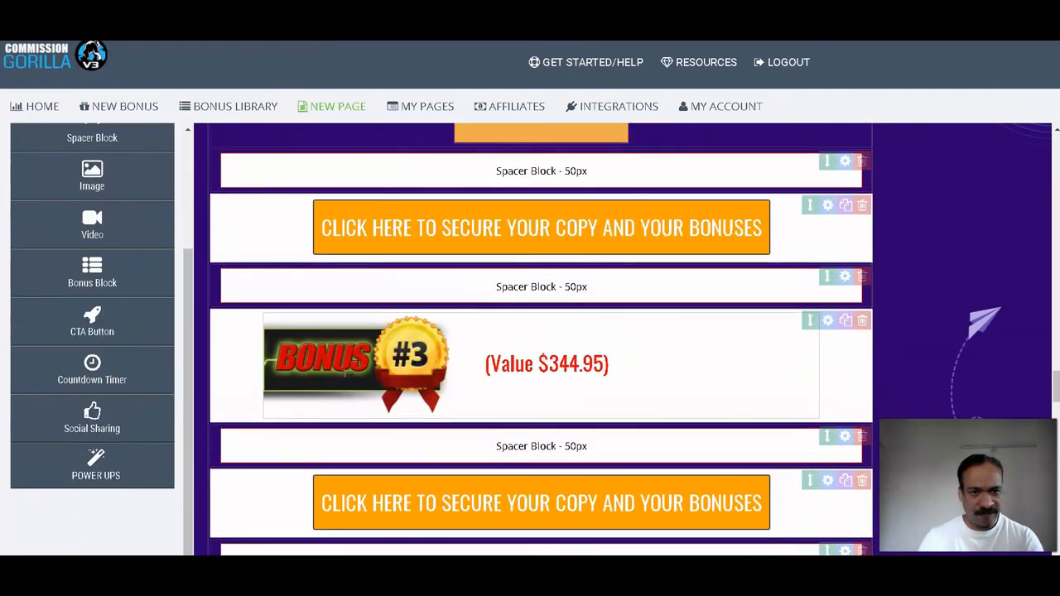
drag(92, 183, 315, 434)
scroll(314, 435, down, 5)
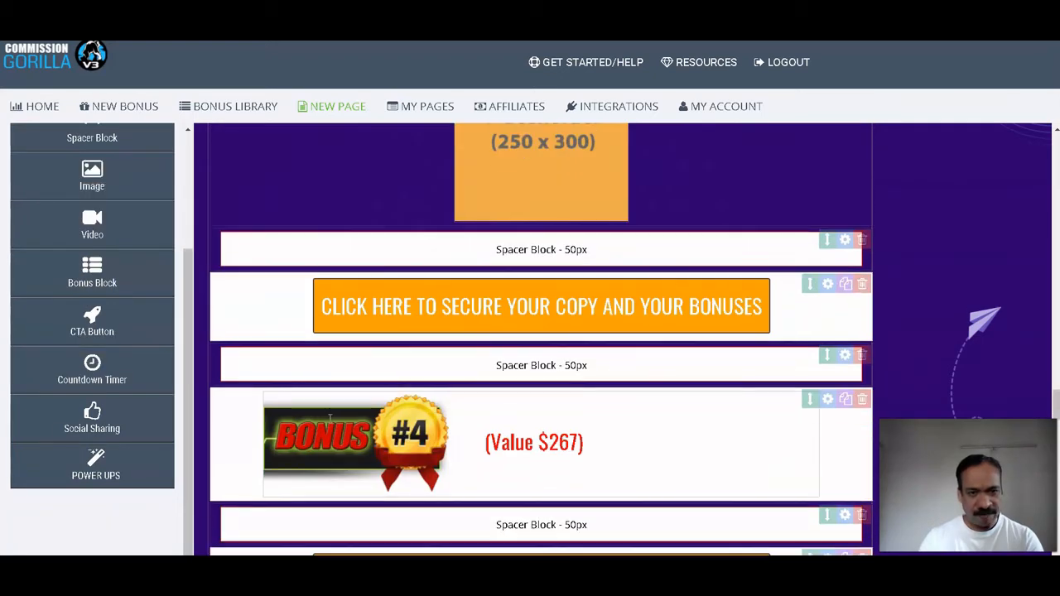
drag(92, 181, 326, 525)
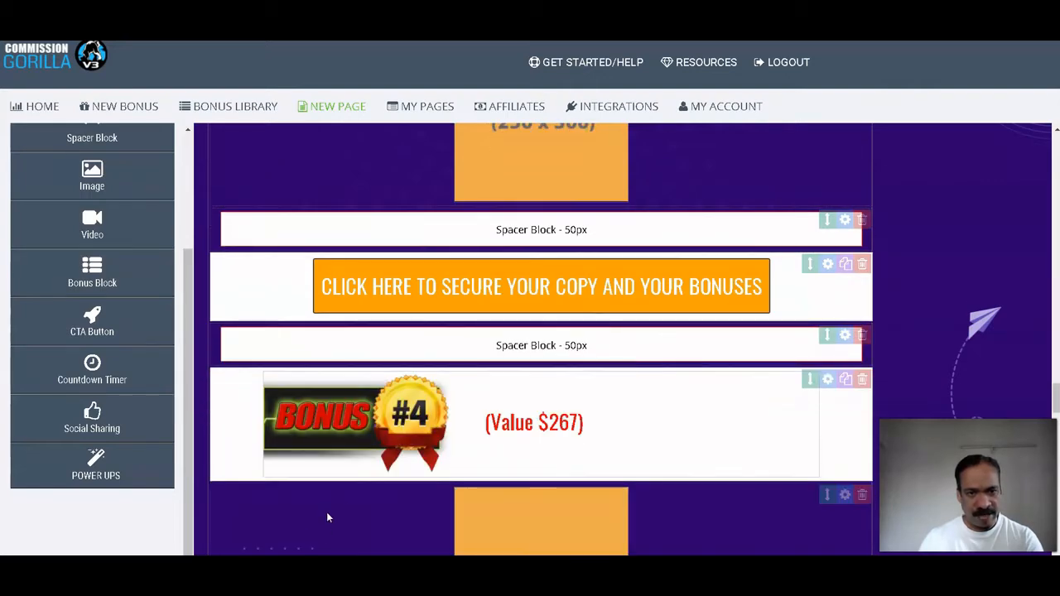
Review The Secret Weapon bonus in the Profit Maximizers members area and its giveaway page, and return to the bonus page editor
scroll(392, 428, up, 5)
scroll(399, 434, up, 15)
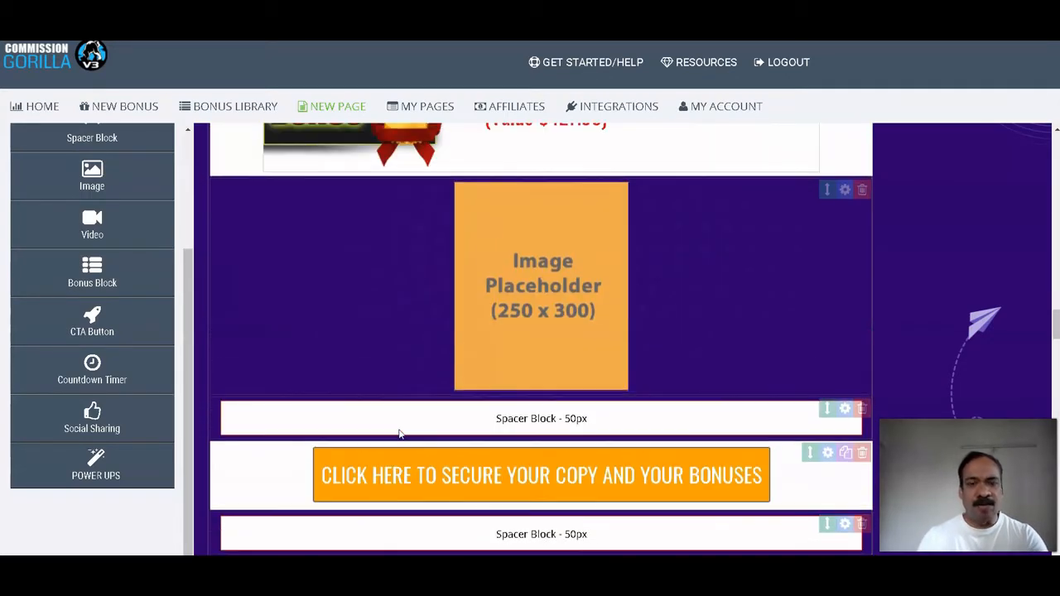
scroll(400, 434, down, 15)
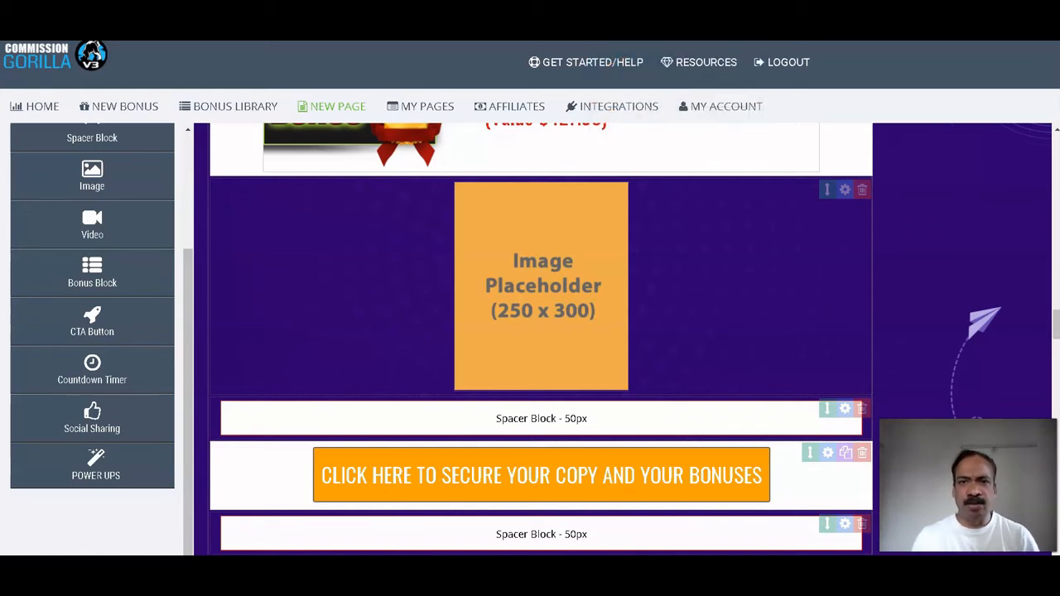
click(331, 25)
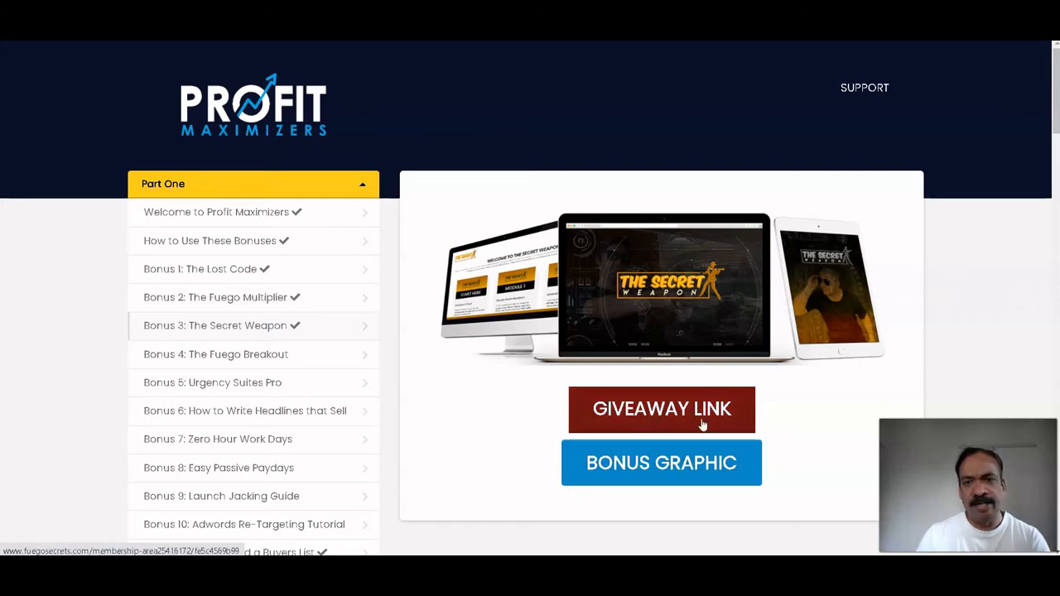
click(657, 471)
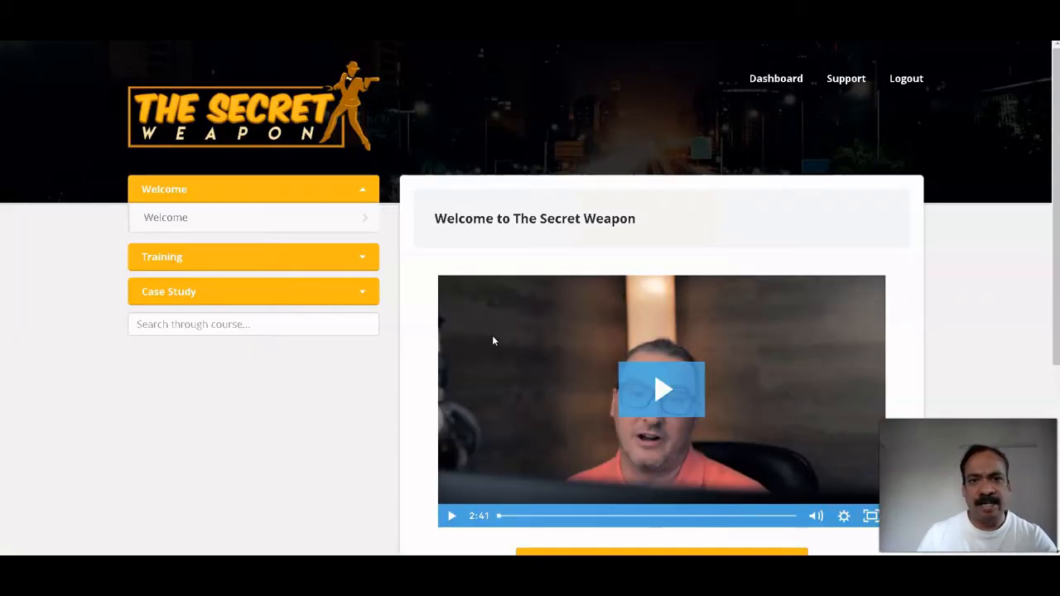
scroll(508, 321, down, 3)
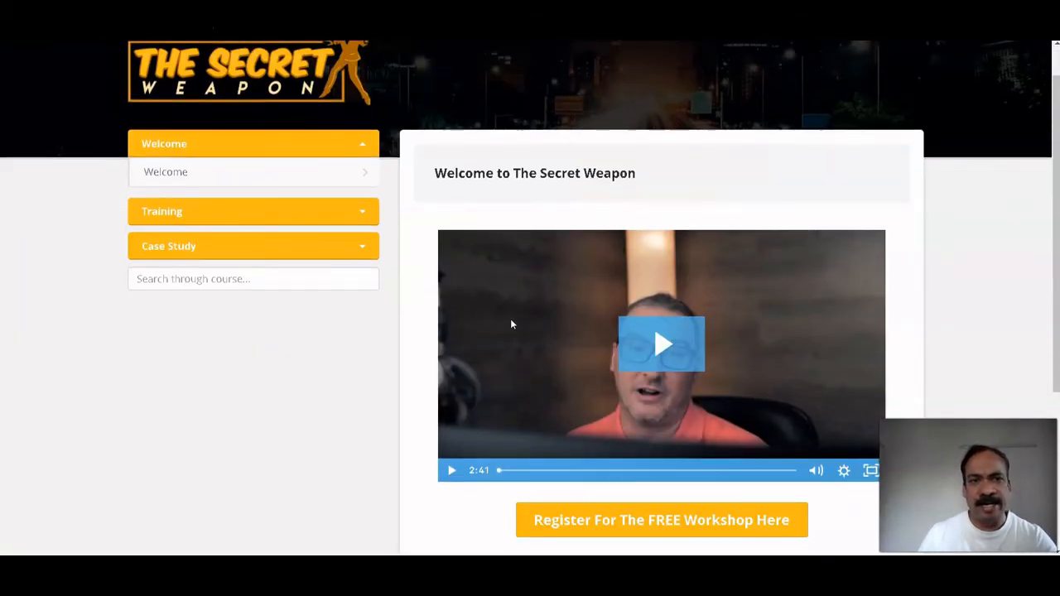
scroll(502, 306, up, 3)
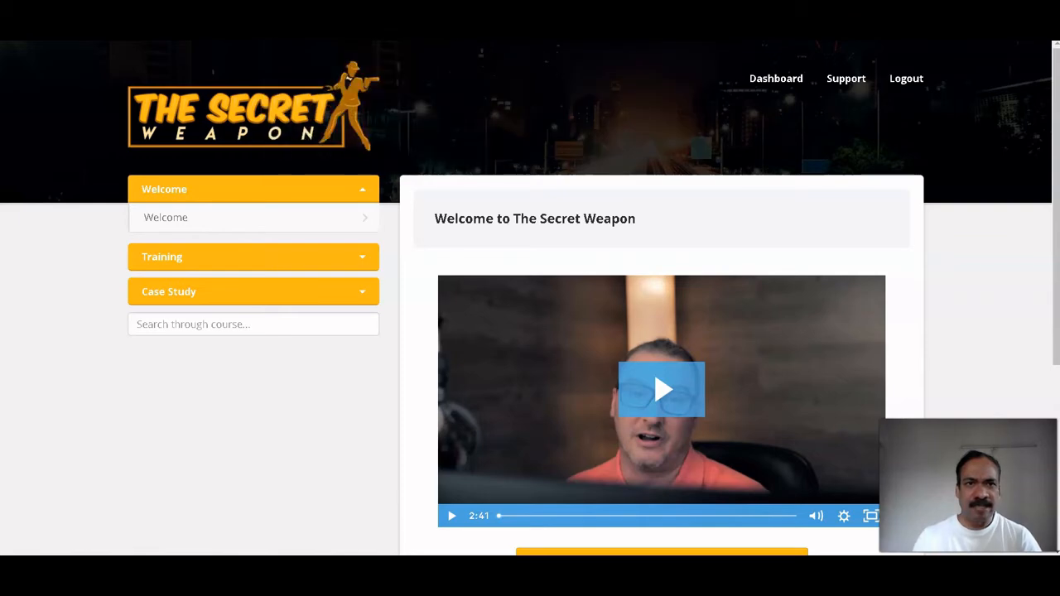
key(ctrl+shift+Tab)
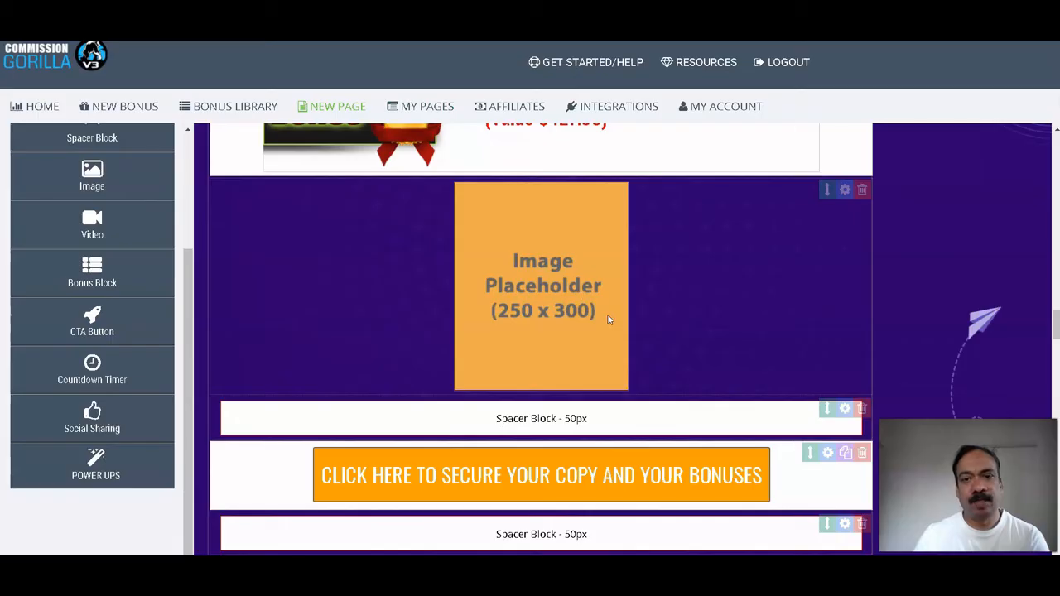
Upload "The Secrete Weapon- B1" from the Bonuses Images folder to the ImgBB image host without auto-delete and copy its direct link
scroll(631, 333, up, 4)
scroll(614, 321, down, 3)
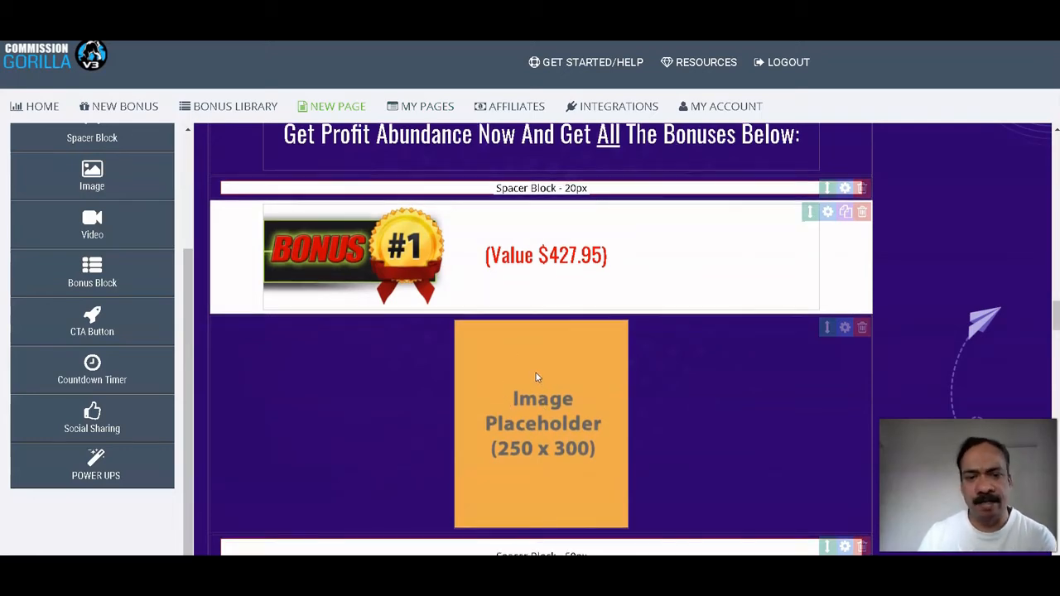
scroll(489, 427, down, 2)
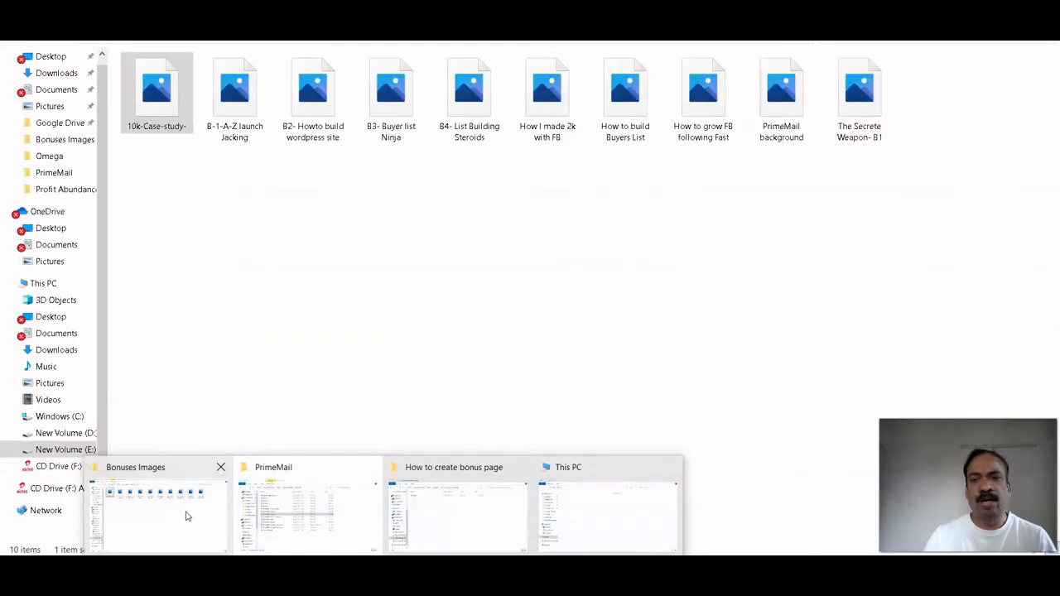
click(200, 528)
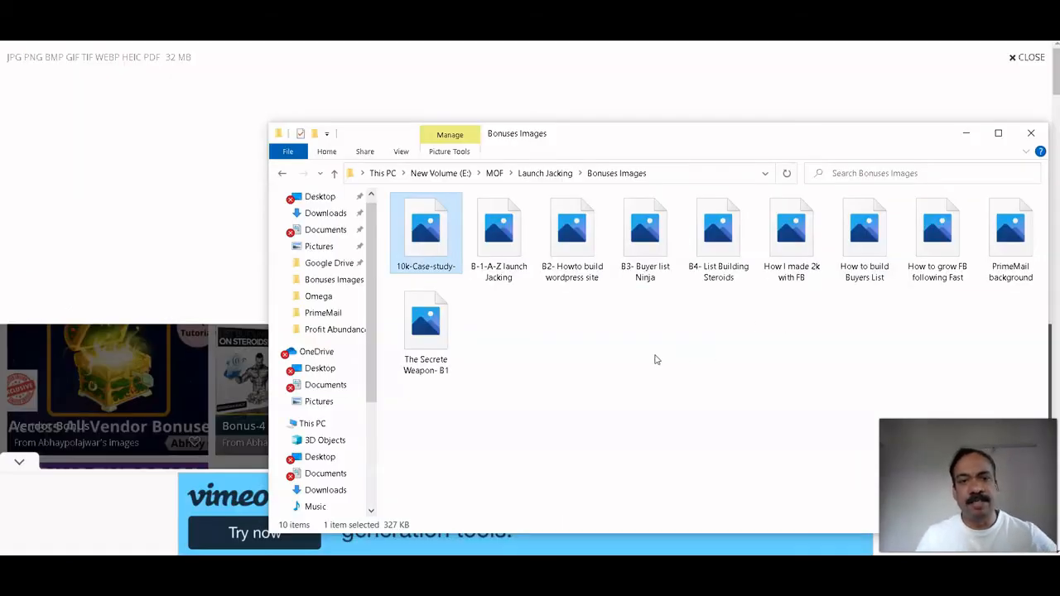
drag(425, 330, 131, 219)
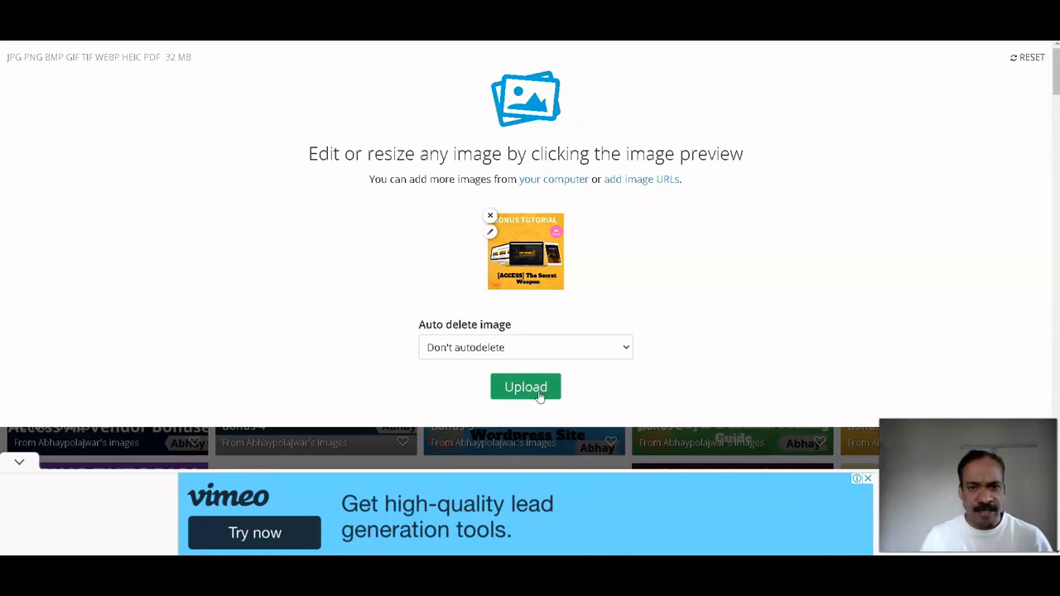
click(539, 396)
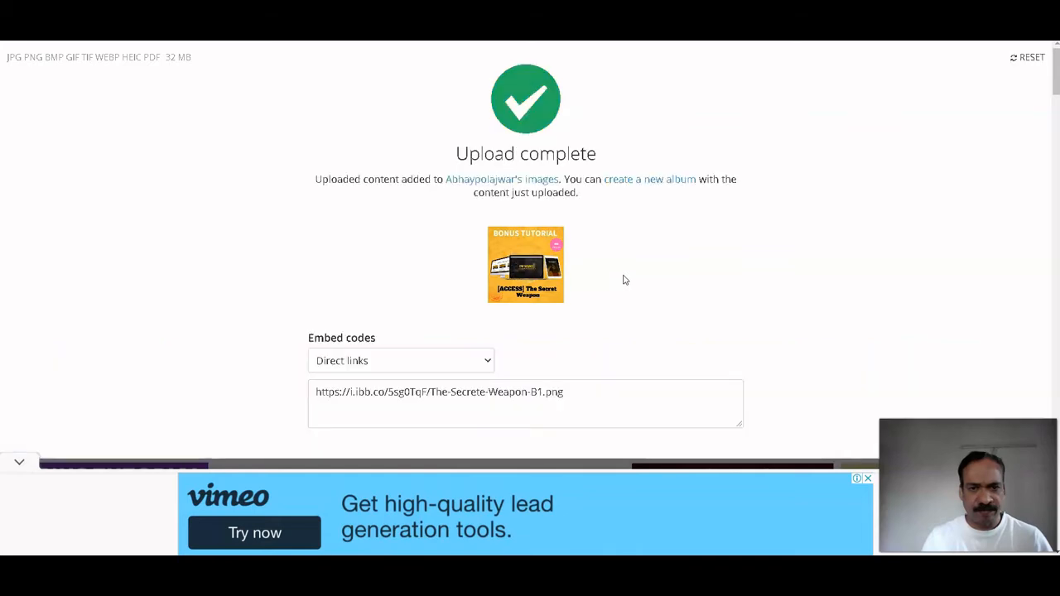
click(724, 392)
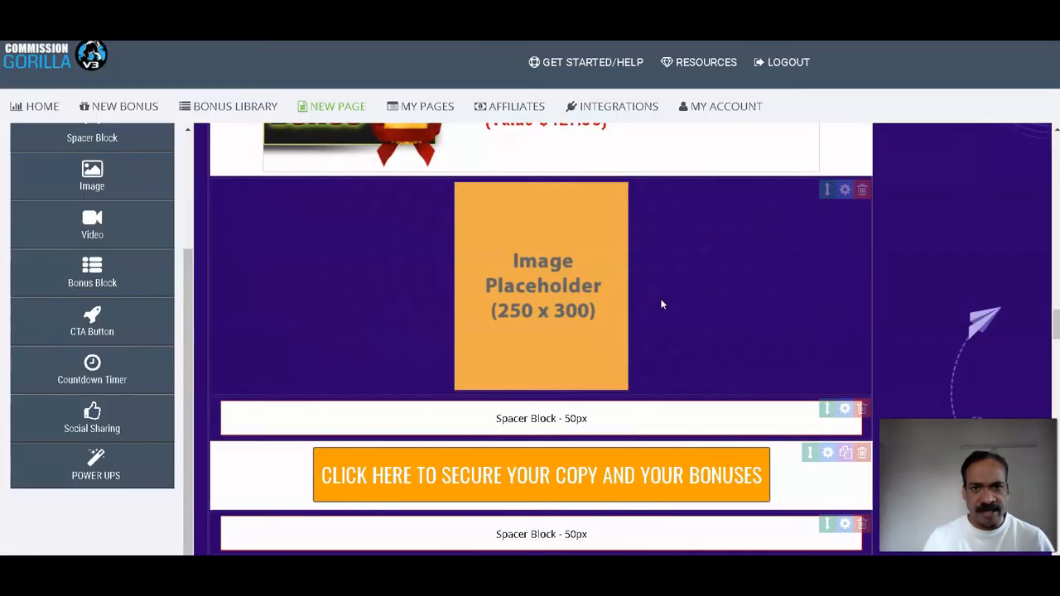
scroll(661, 304, up, 4)
scroll(668, 289, down, 4)
scroll(695, 268, up, 2)
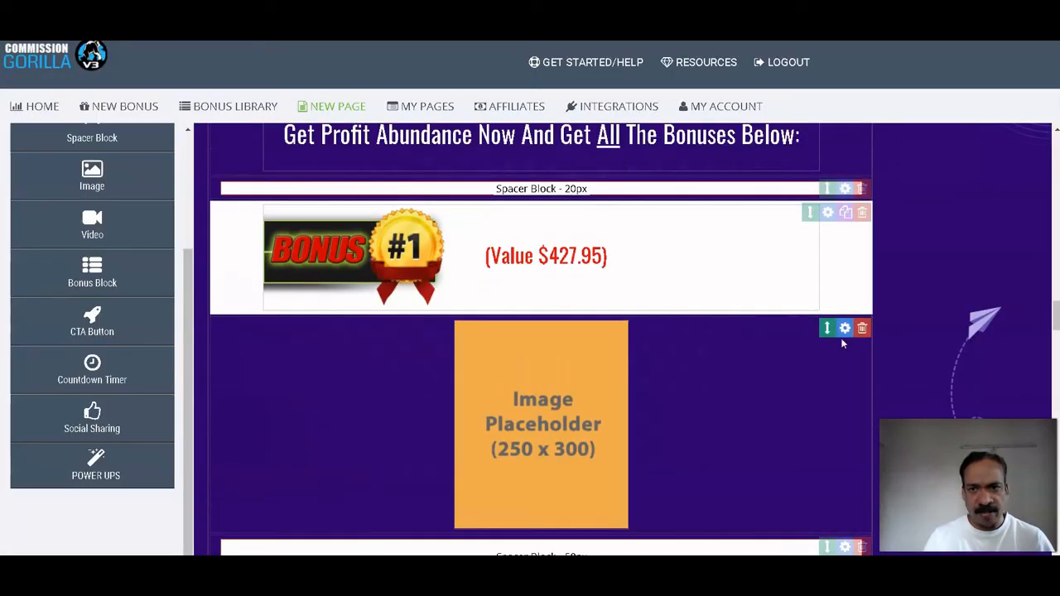
click(844, 330)
drag(454, 272, 273, 271)
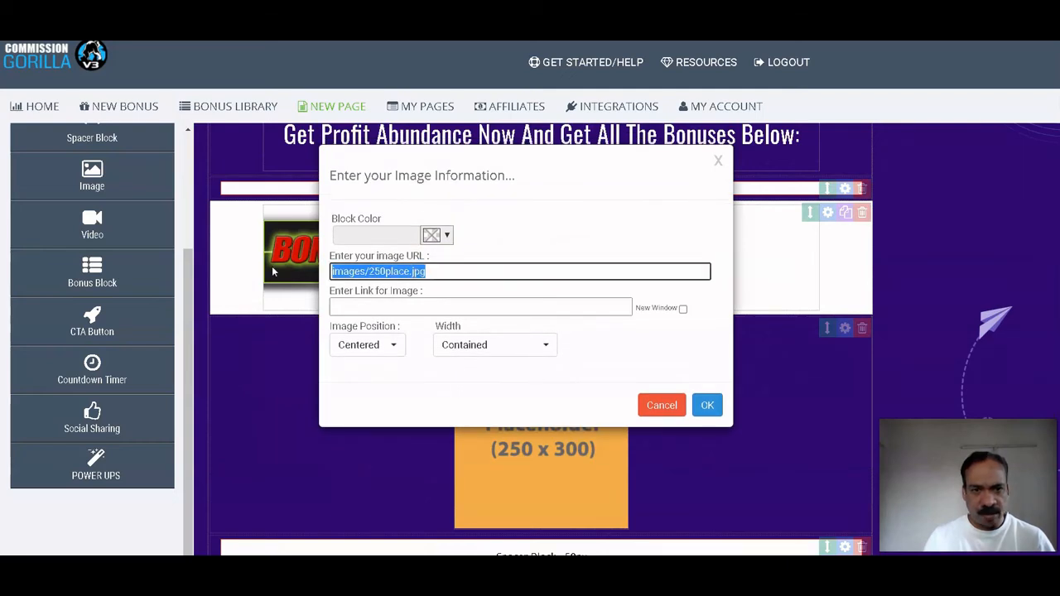
key(BackSpace)
key(ctrl+v)
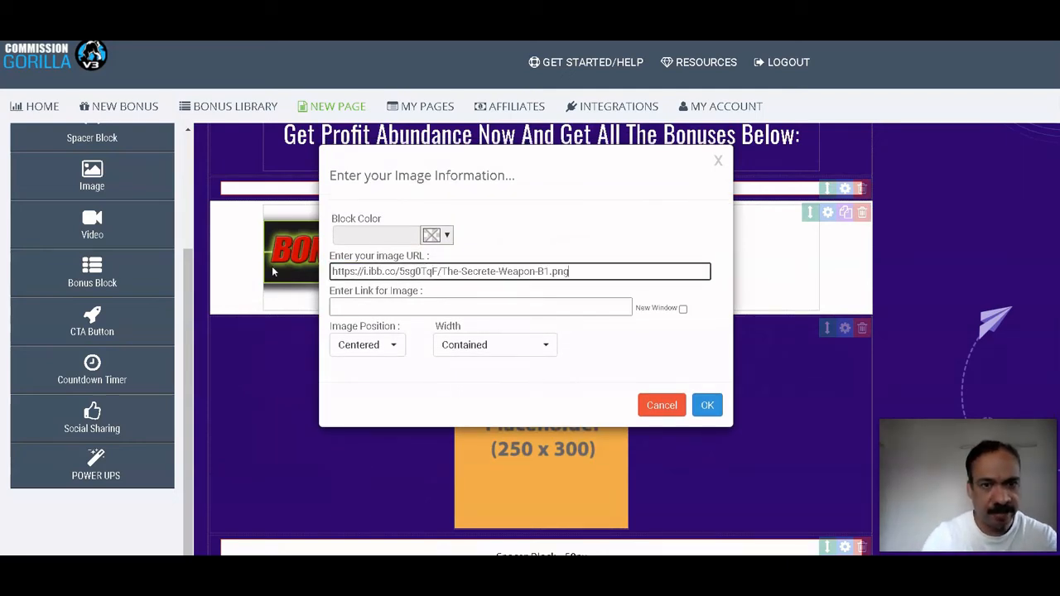
click(723, 408)
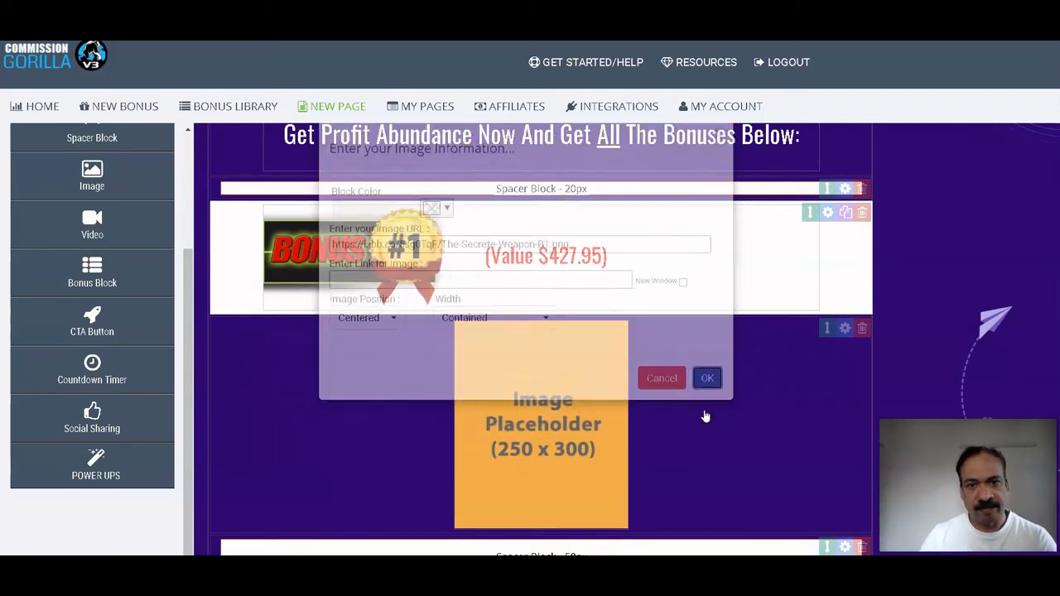
scroll(732, 339, down, 4)
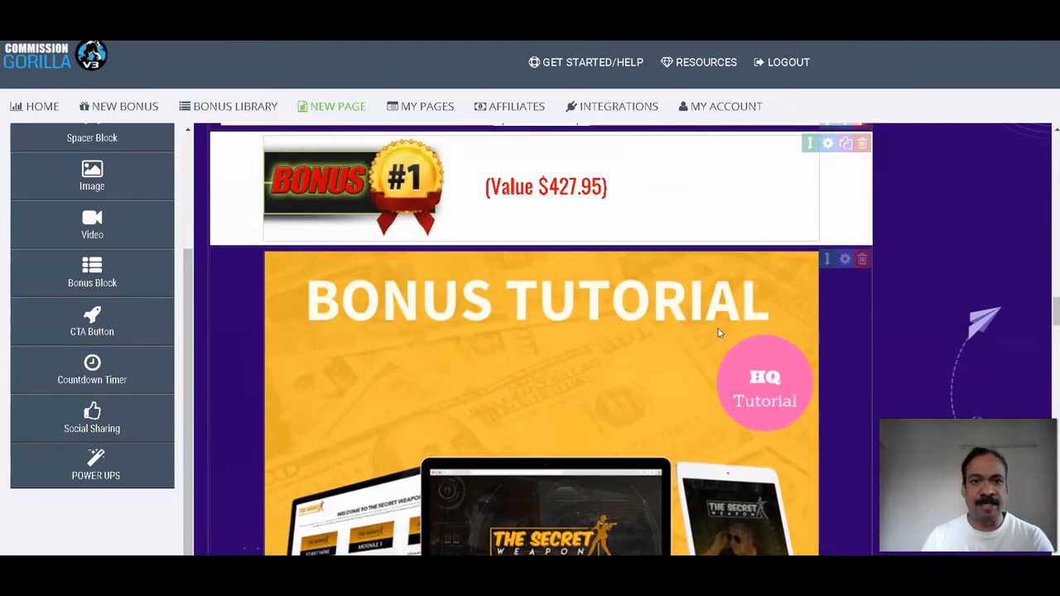
Upload "B-1-A-Z launch Jacking" from the Bonuses Images folder to the ImgBB image host and copy its direct link
scroll(729, 337, down, 6)
scroll(719, 337, down, 2)
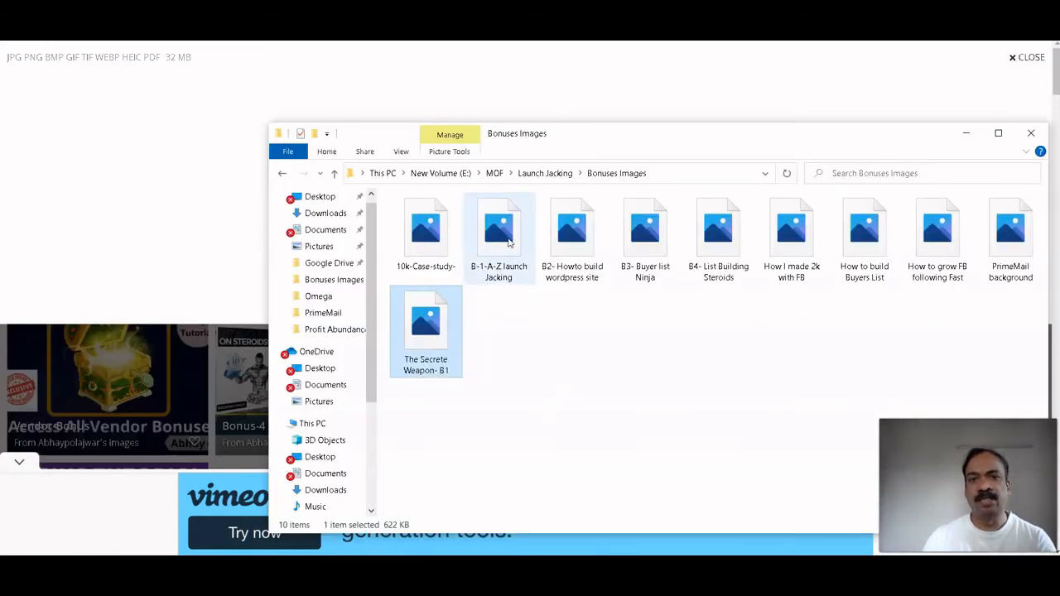
drag(509, 240, 95, 234)
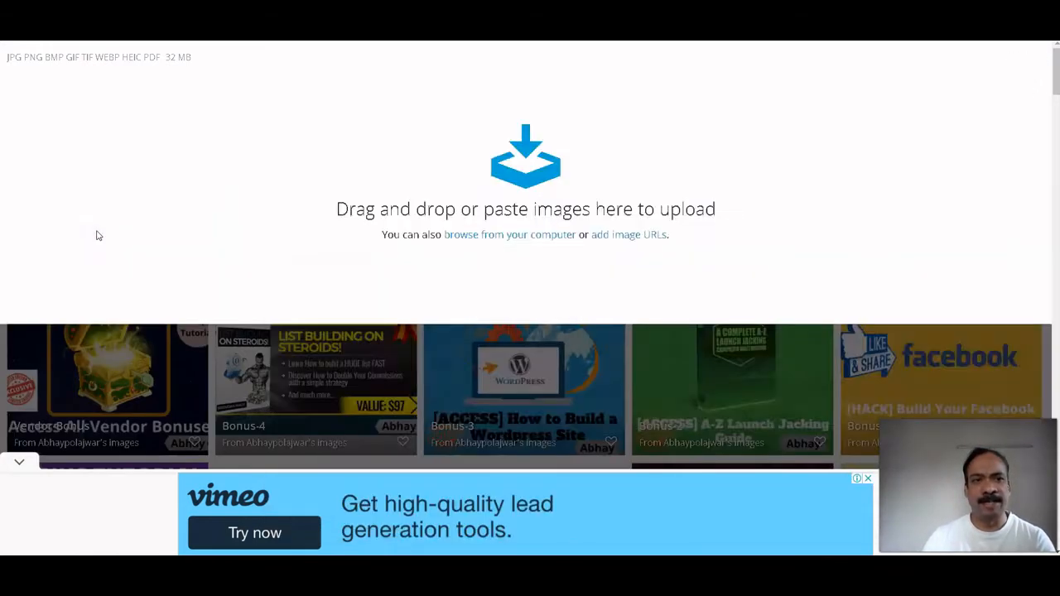
click(522, 386)
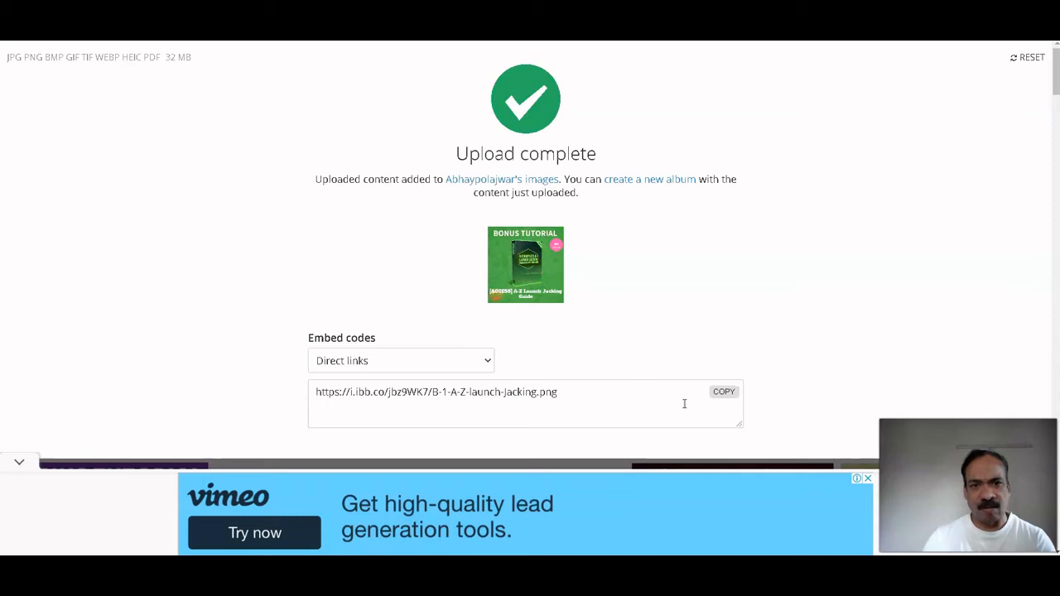
click(723, 392)
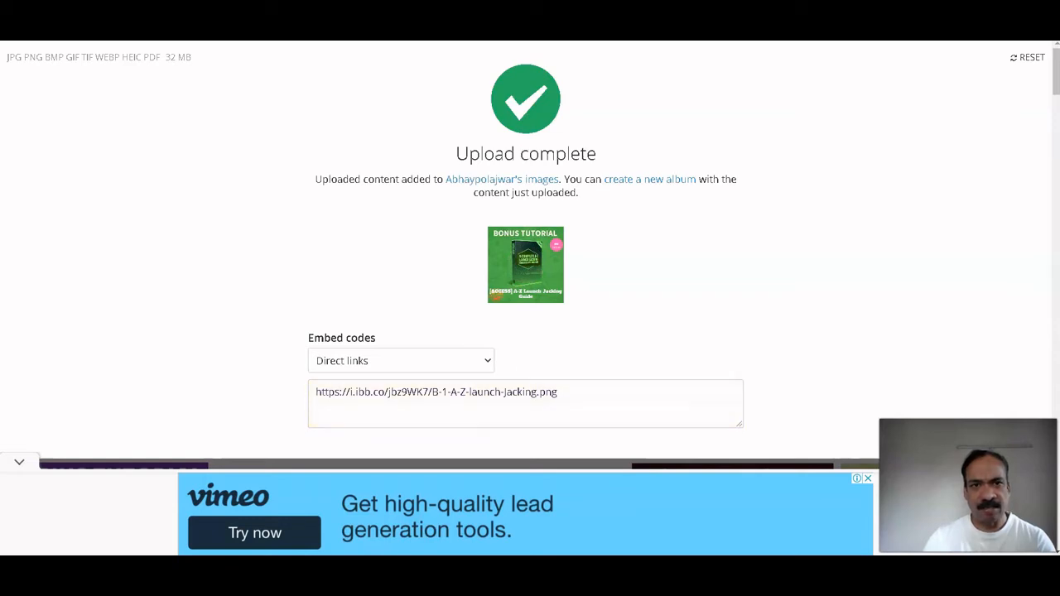
key(ctrl+Tab)
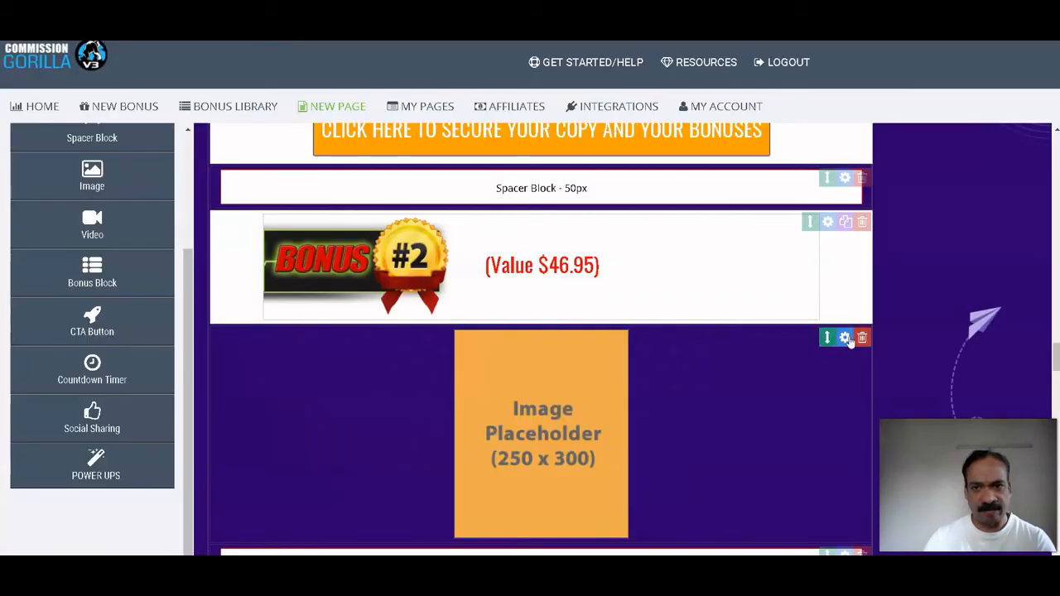
click(844, 337)
drag(504, 273, 270, 272)
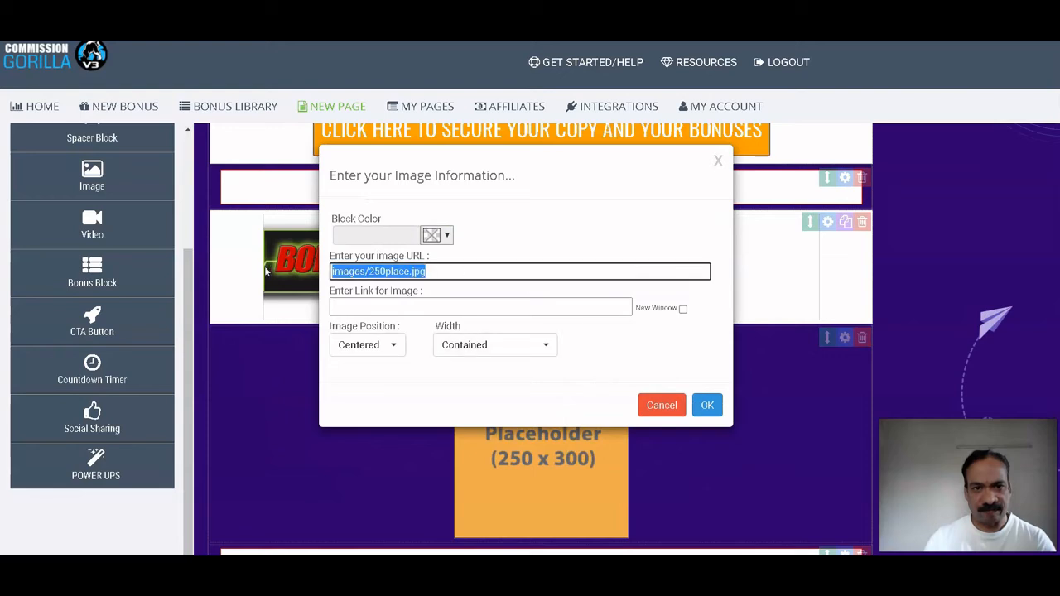
key(BackSpace)
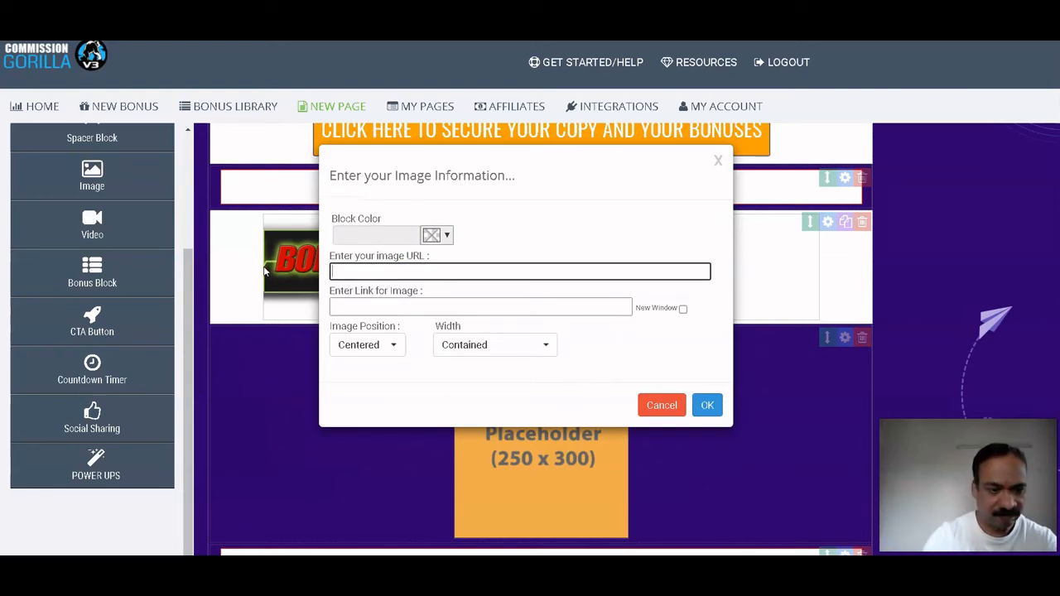
key(ctrl+v)
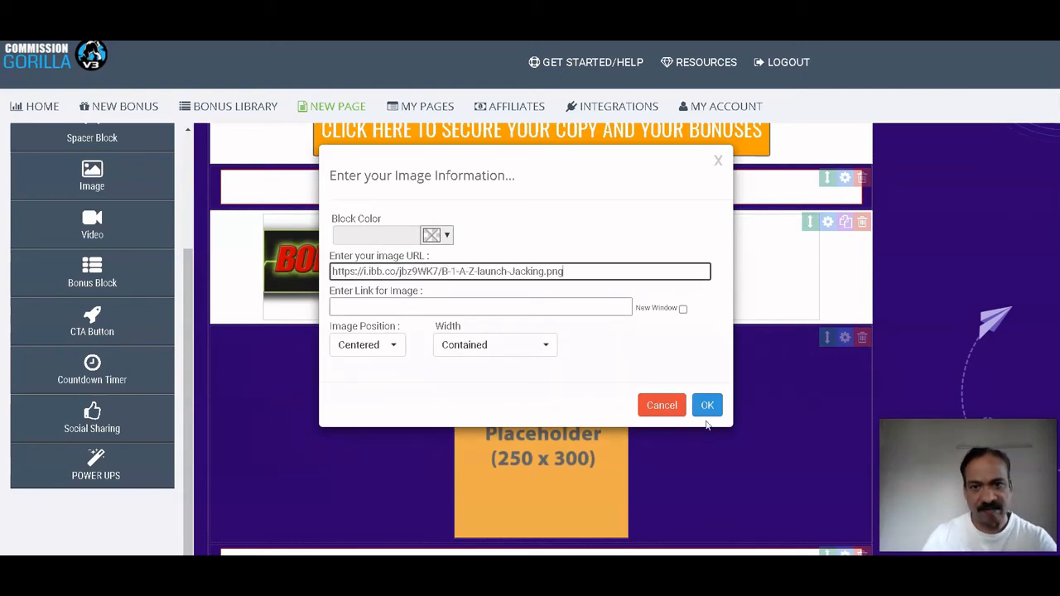
click(707, 407)
scroll(642, 374, down, 1)
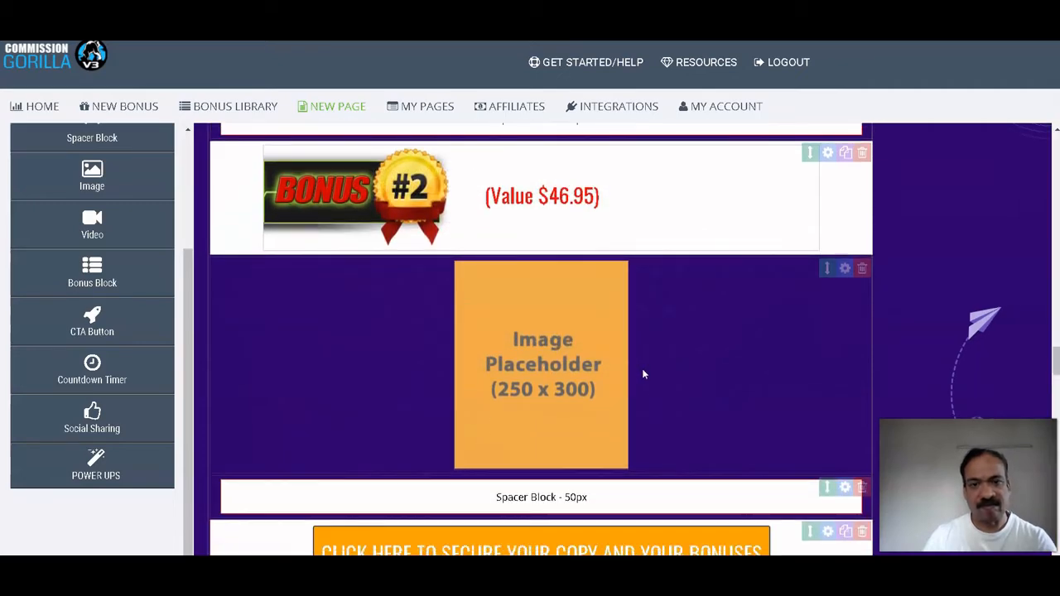
scroll(643, 374, down, 8)
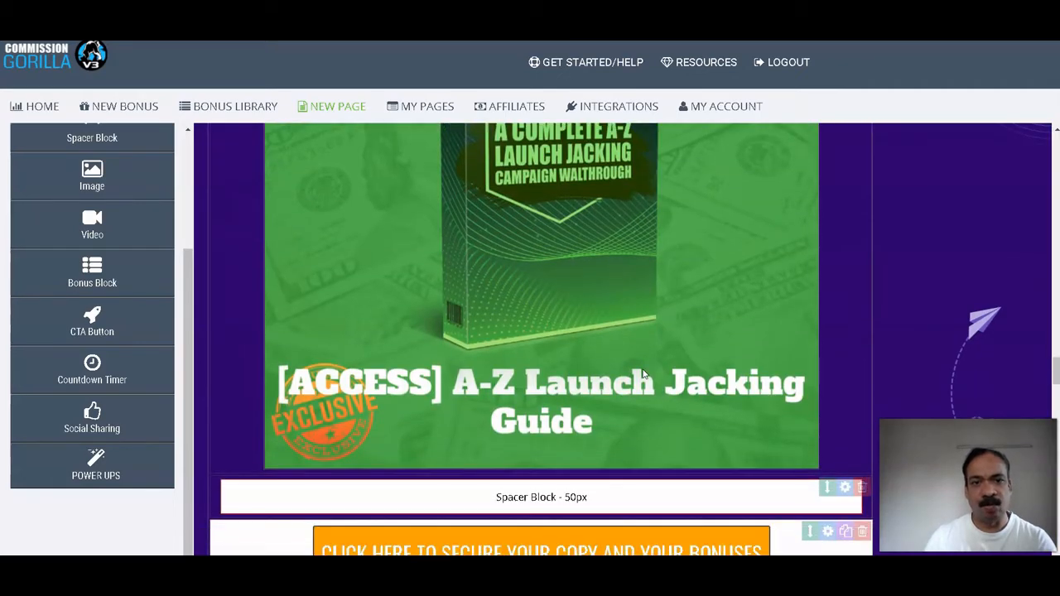
Upload "B2- Howto build wordpress site" from the Bonuses Images folder to the ImgBB image host without auto-delete and copy its direct link
scroll(634, 372, down, 4)
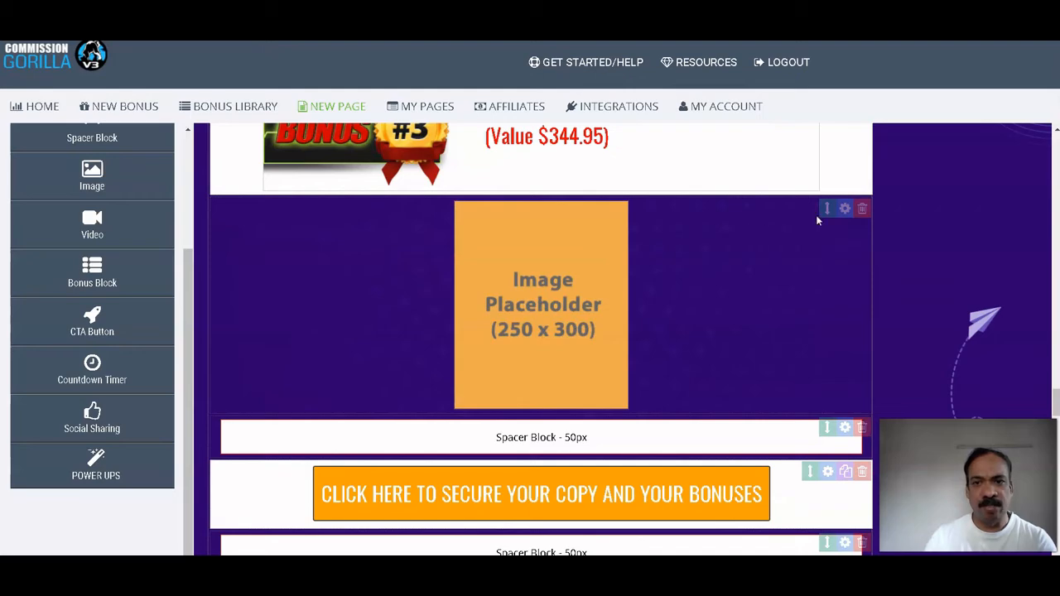
click(844, 209)
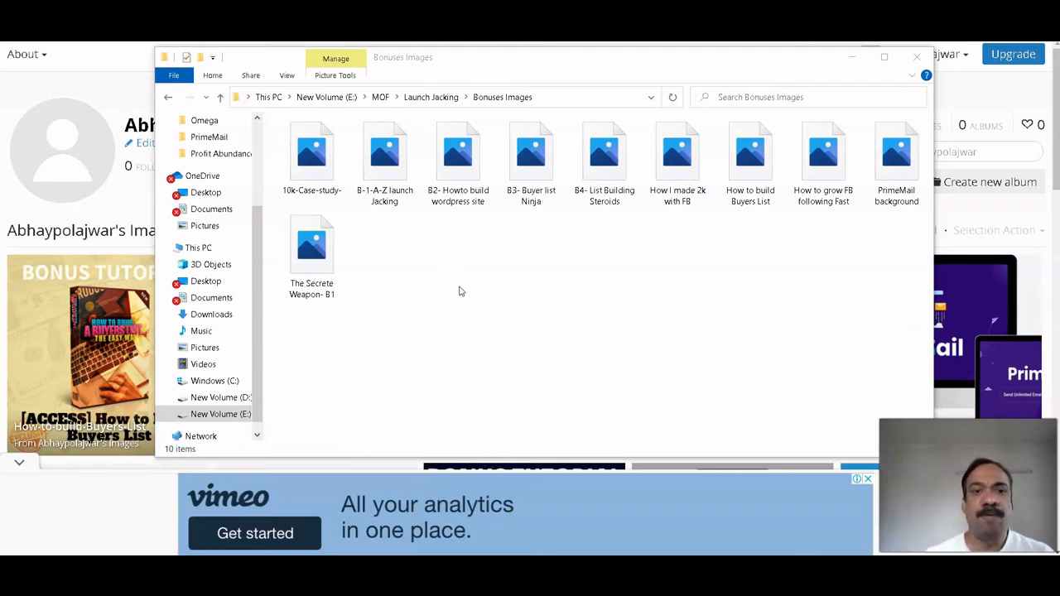
click(458, 176)
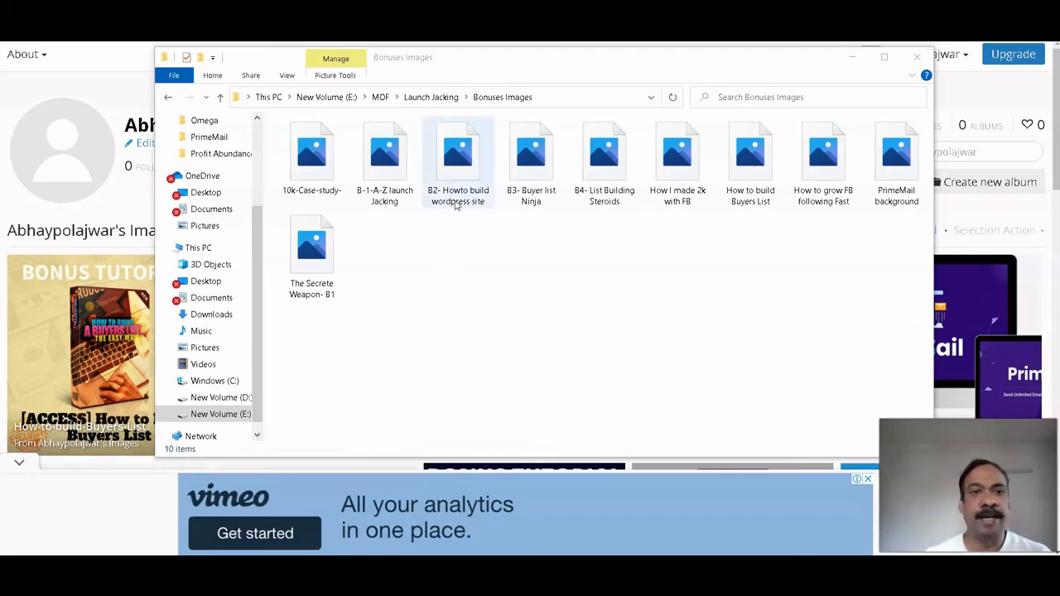
drag(459, 170, 588, 258)
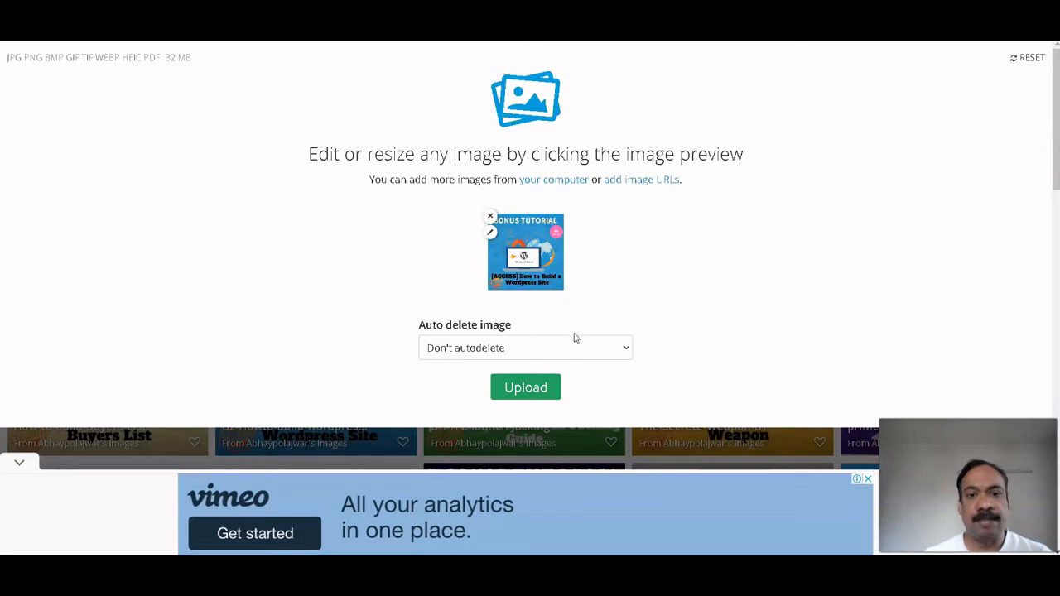
click(534, 385)
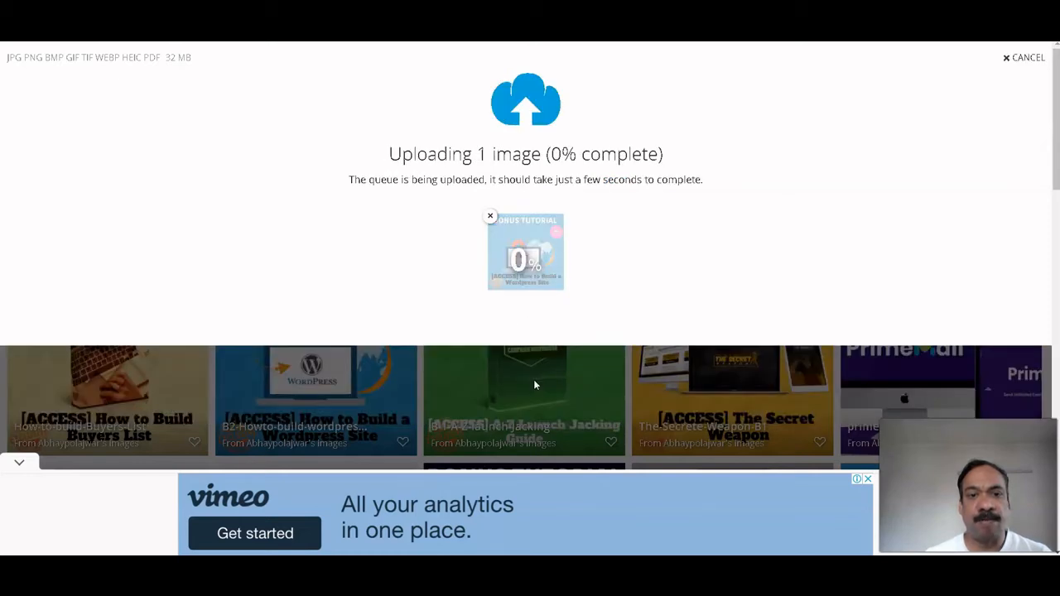
click(723, 394)
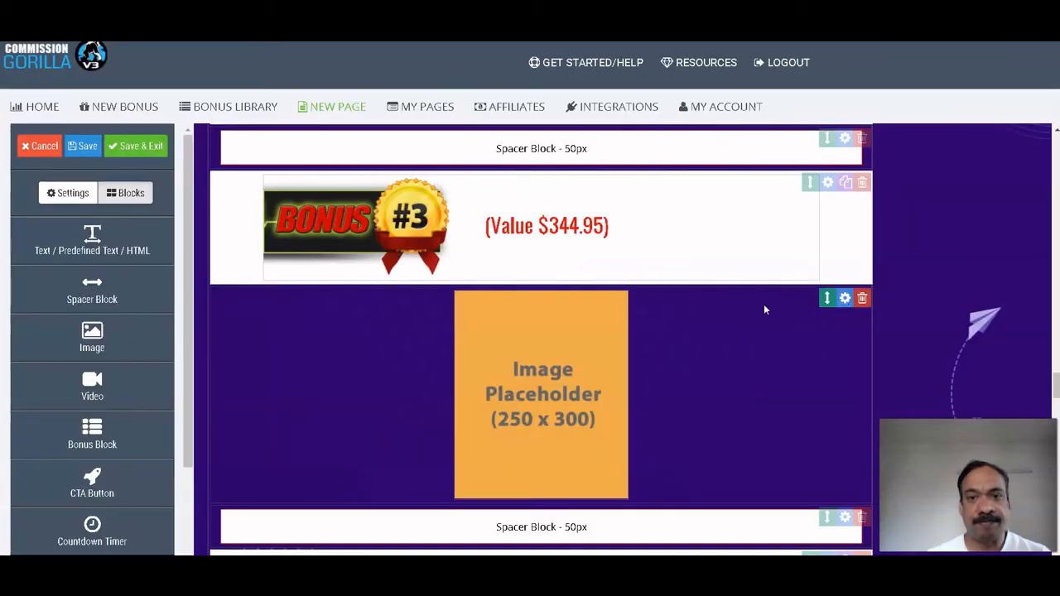
In the bonus page editor, replace the placeholder image URL beneath the Bonus #3 header with the copied WordPress site image link
click(487, 286)
click(463, 275)
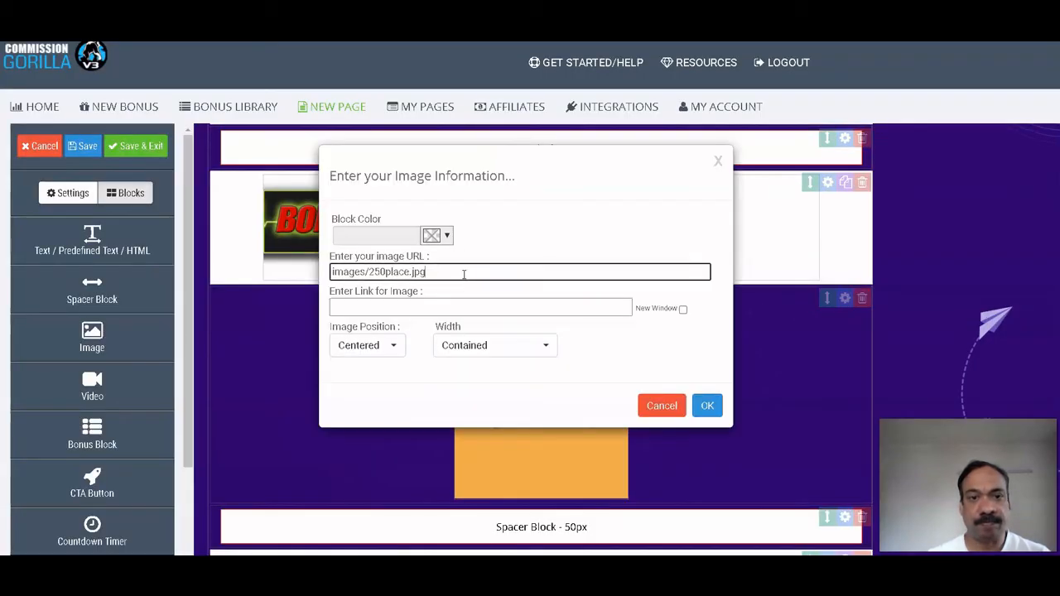
key(BackSpace)
key(BackSpace)
key(BackSpace)
key(BackSpace)
key(BackSpace)
key(BackSpace)
key(BackSpace)
key(BackSpace)
key(BackSpace)
key(BackSpace)
key(BackSpace)
key(BackSpace)
key(BackSpace)
key(BackSpace)
key(BackSpace)
key(BackSpace)
key(BackSpace)
key(BackSpace)
key(BackSpace)
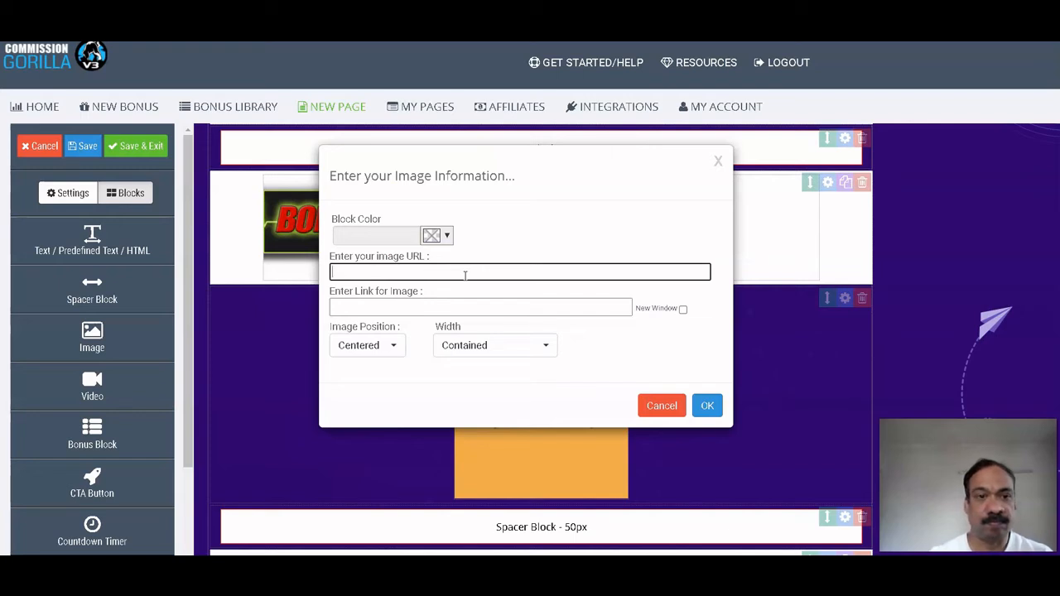
key(ctrl+v)
key(Return)
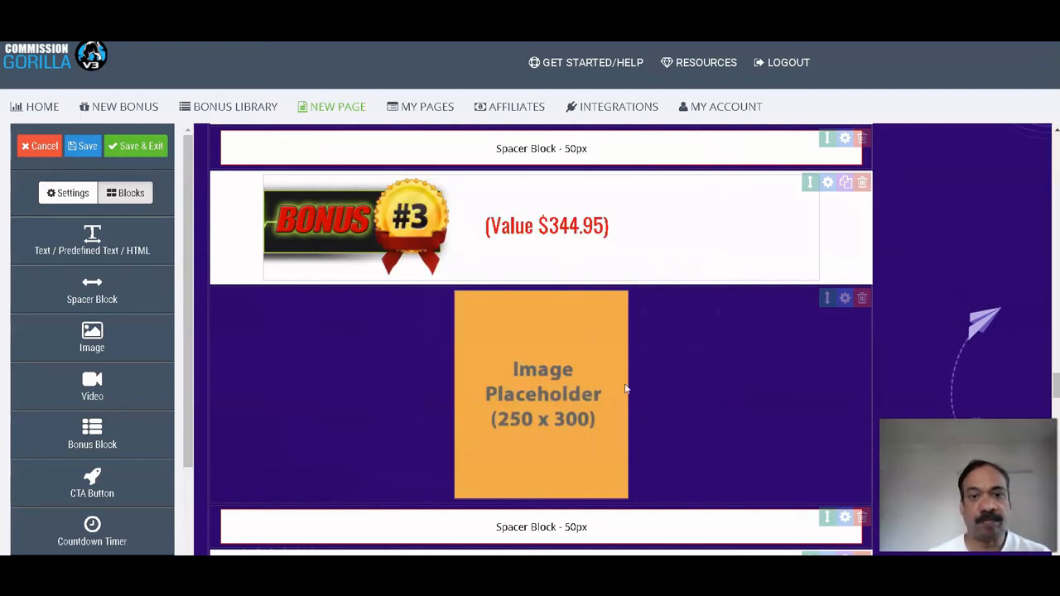
Check the new Bonus #3 image and save the bonus page
scroll(613, 376, down, 2)
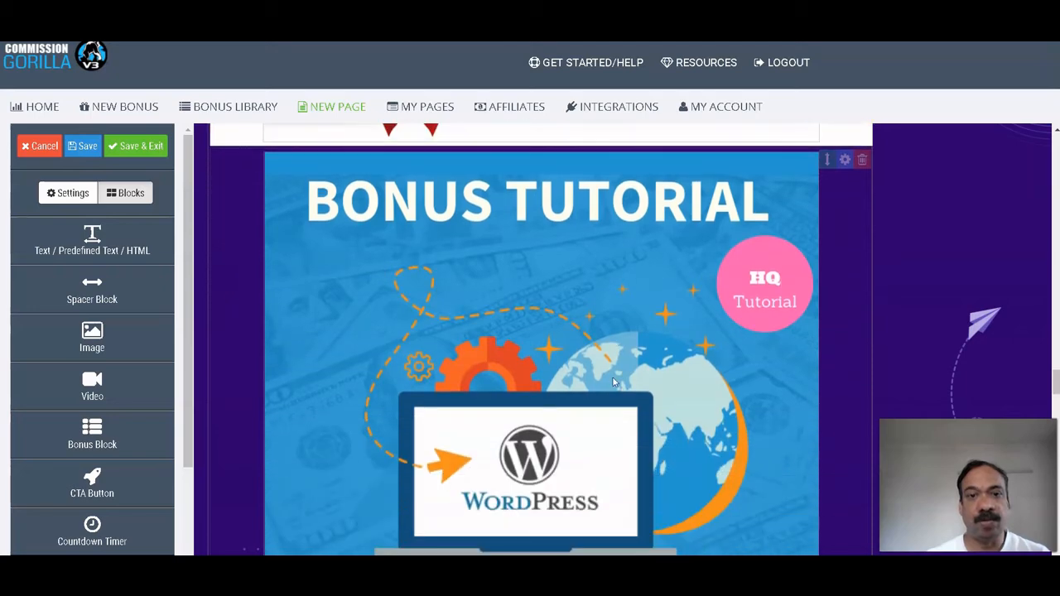
scroll(614, 382, down, 2)
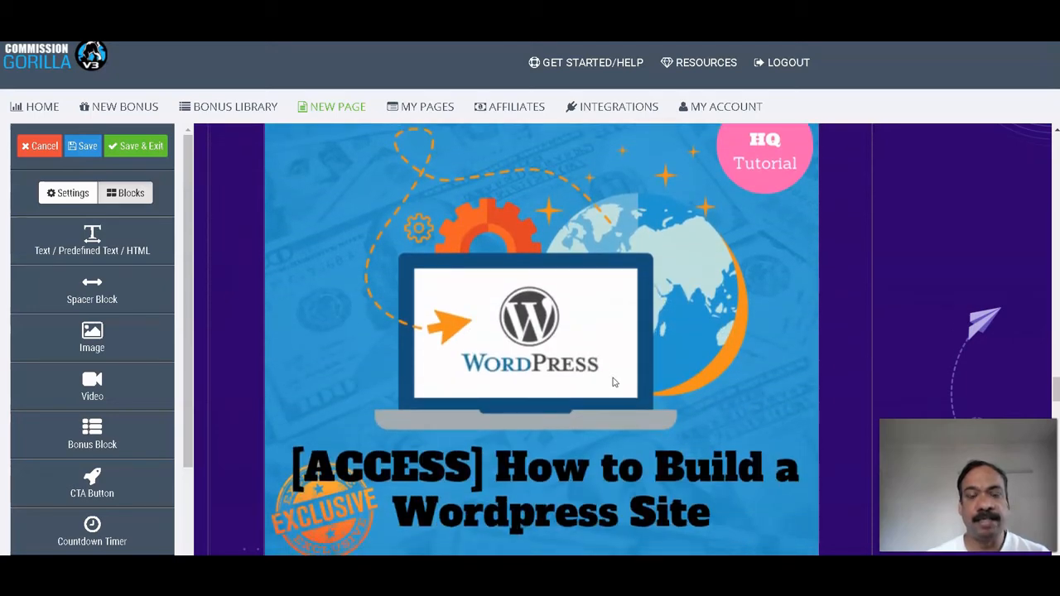
scroll(614, 382, down, 1)
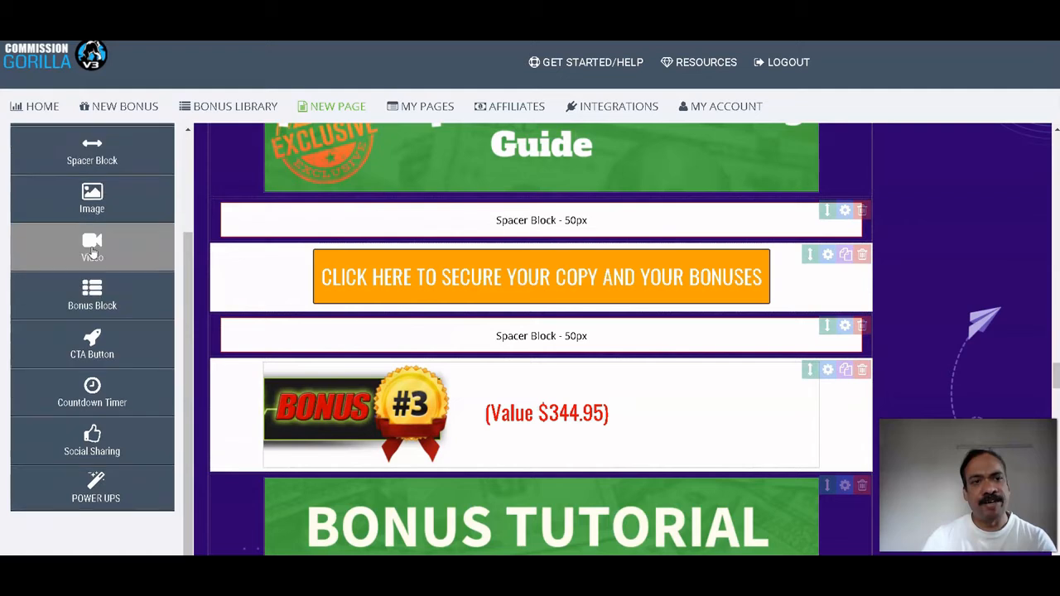
scroll(95, 248, up, 2)
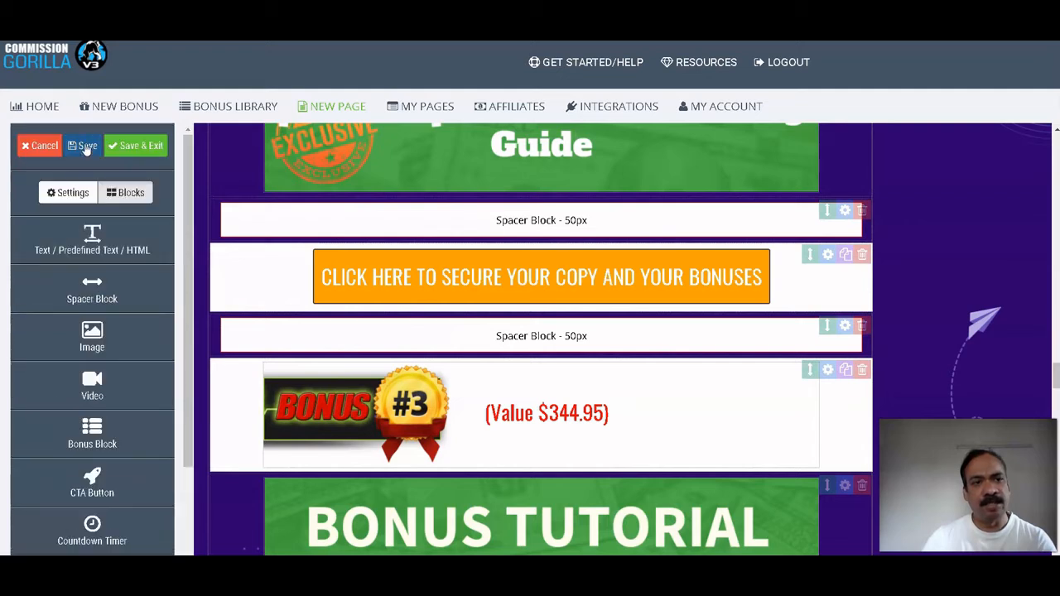
click(86, 150)
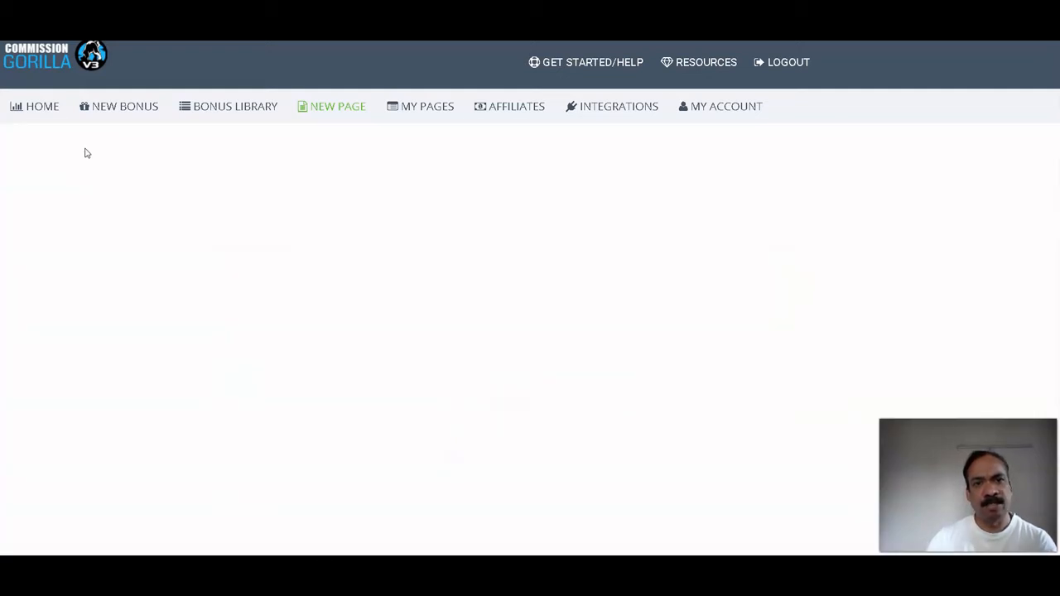
scroll(659, 354, down, 5)
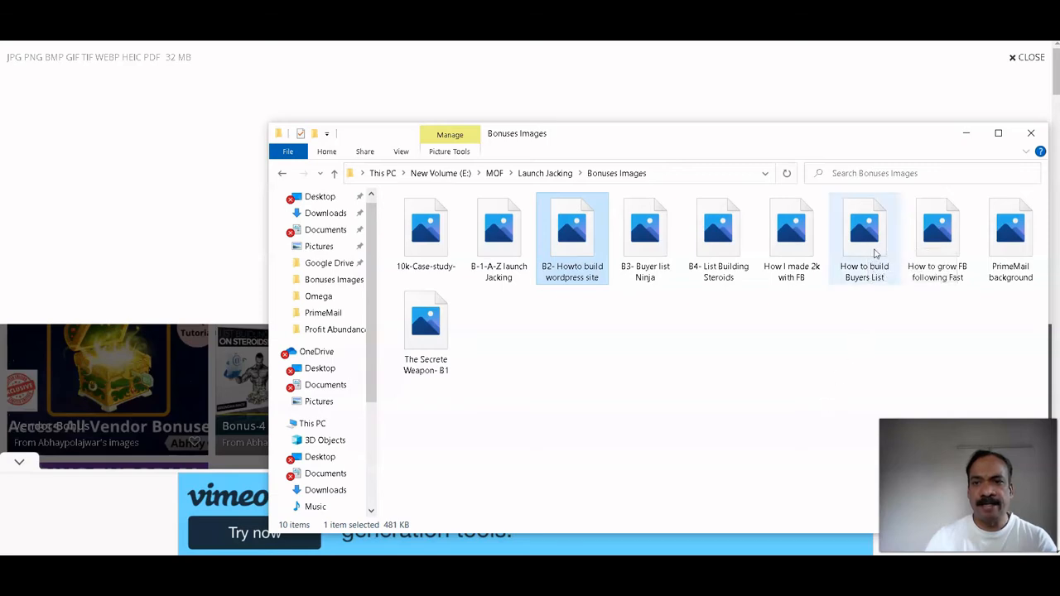
Upload "How to build Buyers List" from the Bonuses Images folder to the ImgBB image host and copy its direct link
drag(868, 231, 86, 244)
click(509, 386)
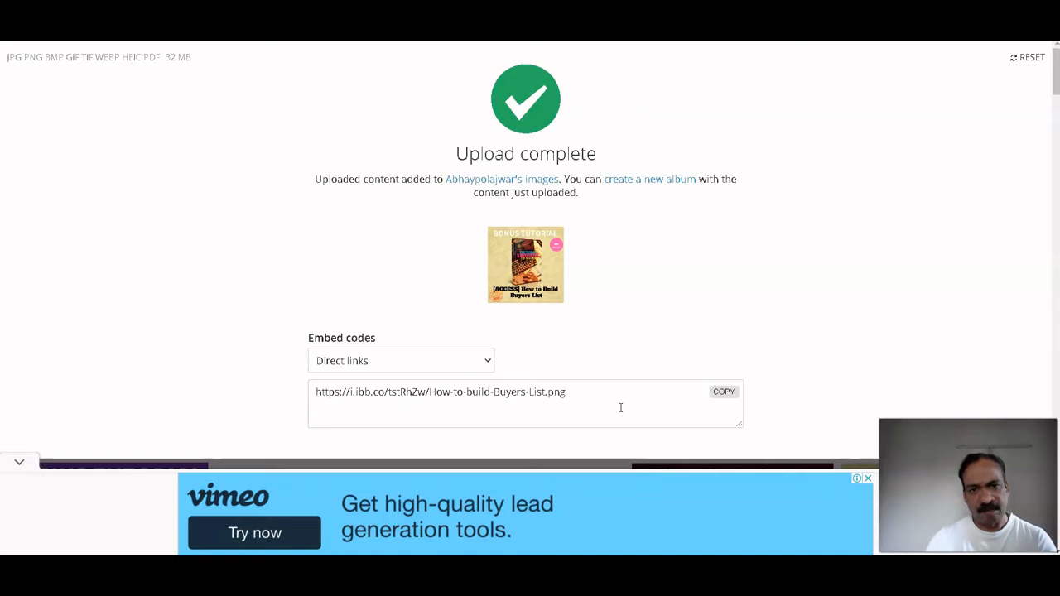
click(722, 392)
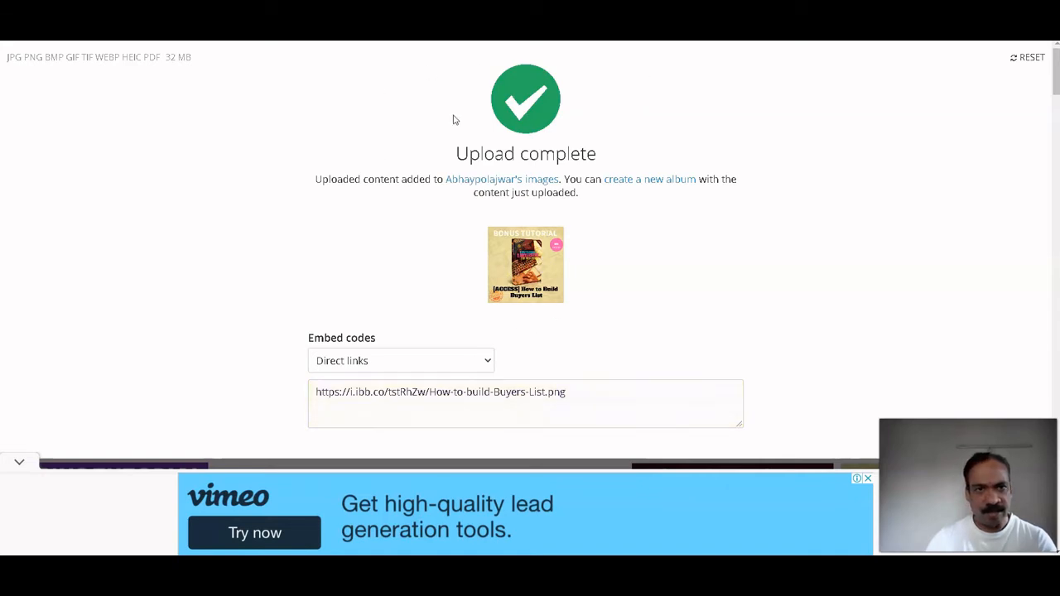
key(ctrl+Tab)
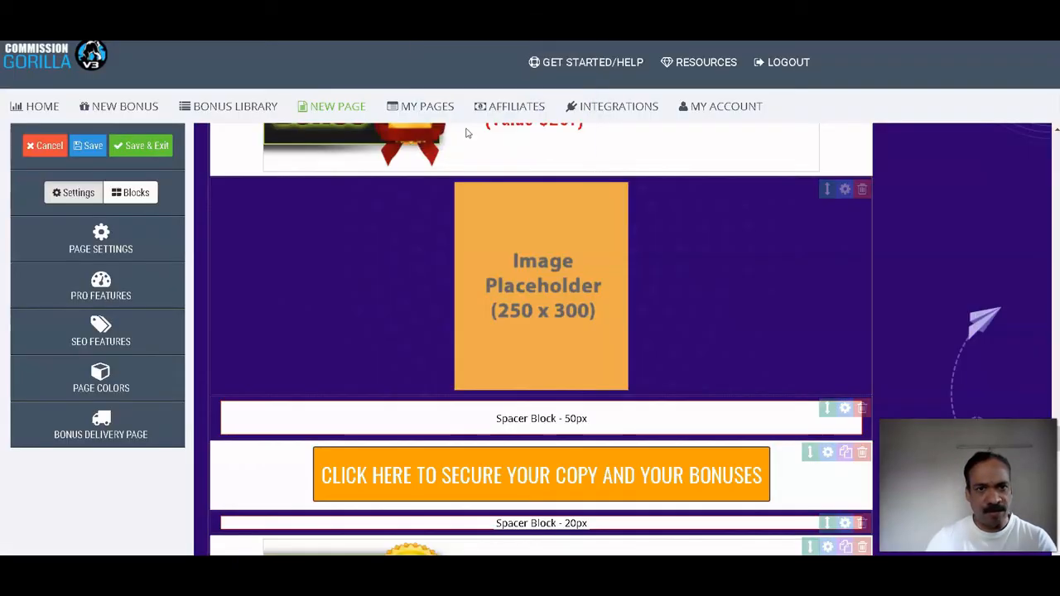
click(844, 189)
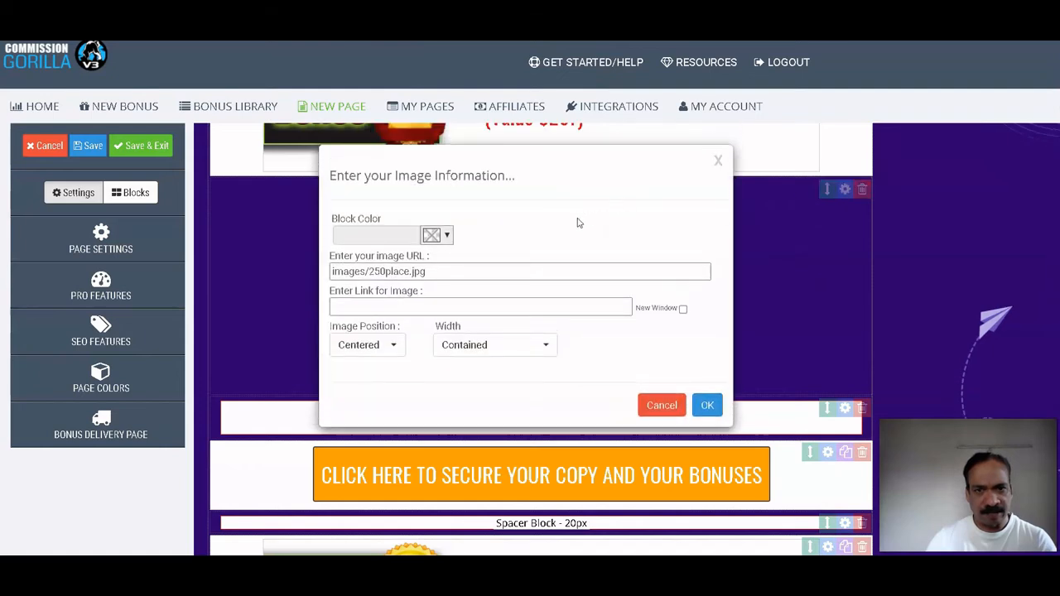
drag(460, 271, 279, 278)
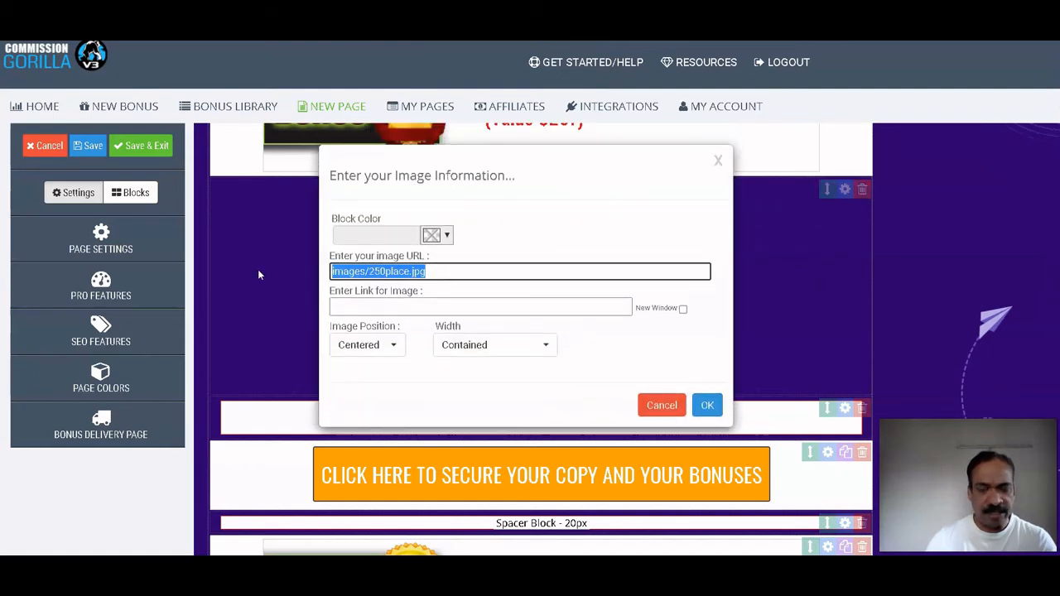
key(BackSpace)
key(ctrl+v)
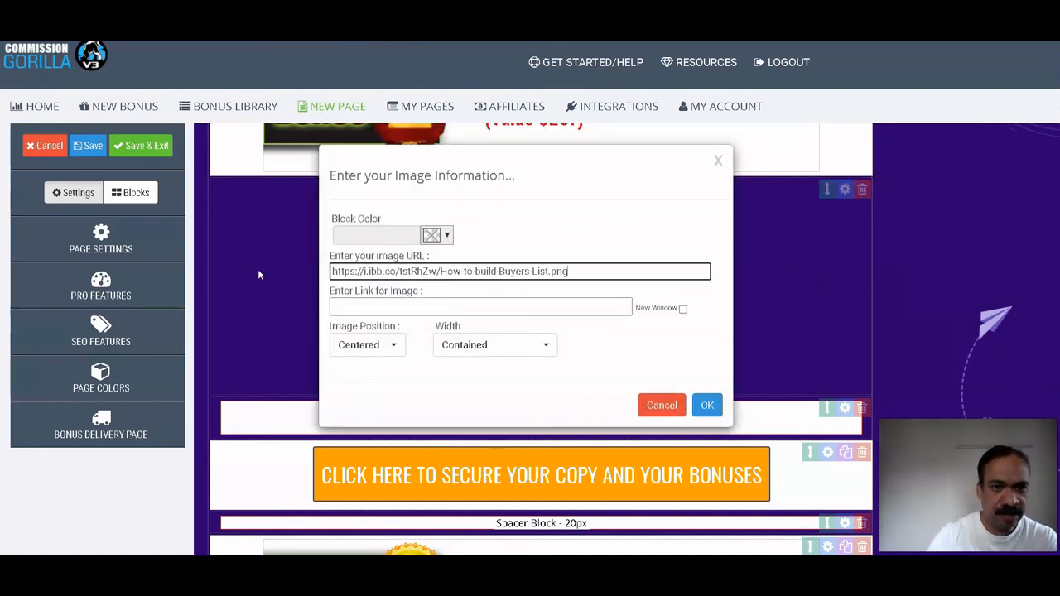
click(704, 406)
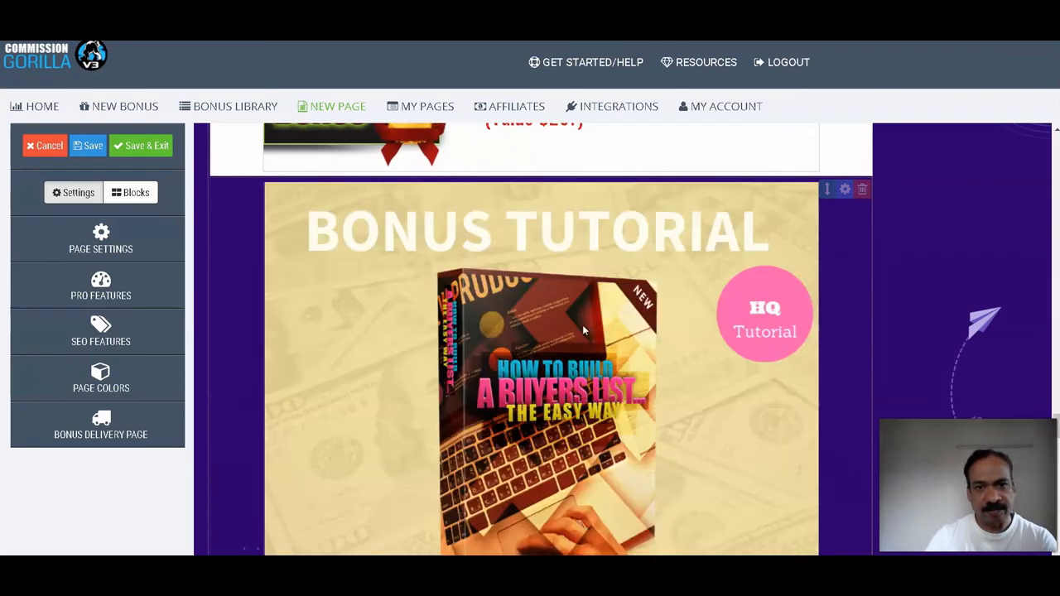
Review the bonus sections from Bonus #1 through Bonus #5 and the countdown area, comparing the backgrounds of their image blocks
scroll(576, 312, down, 4)
scroll(578, 317, down, 5)
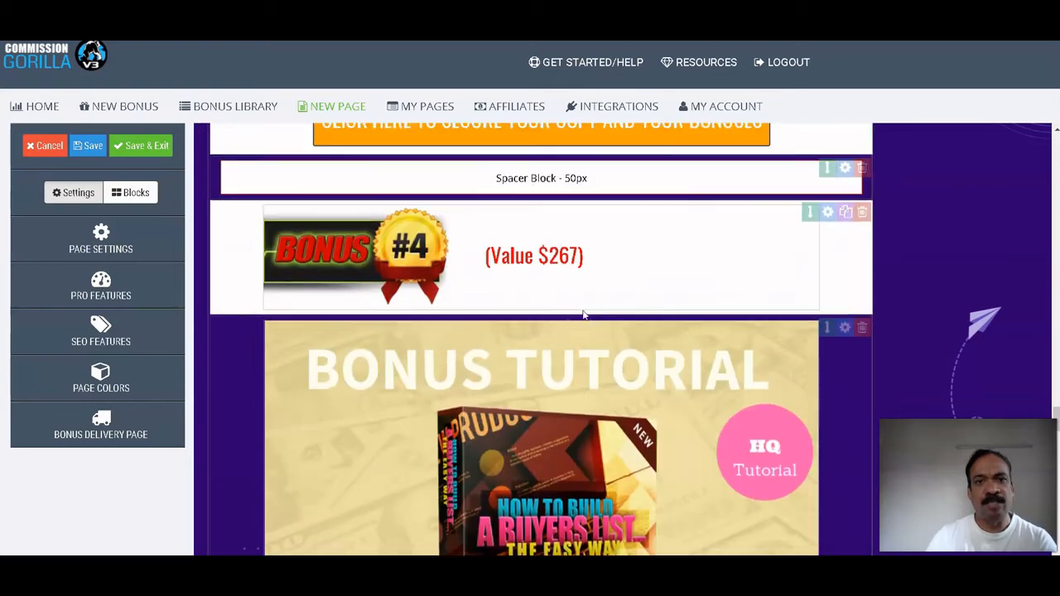
scroll(582, 317, down, 3)
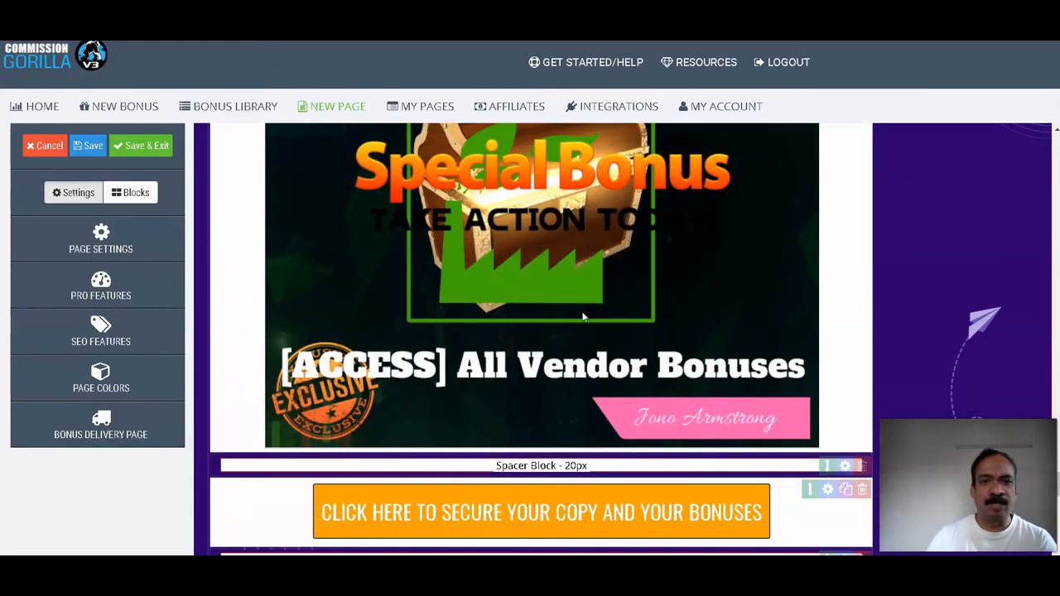
scroll(580, 319, up, 3)
scroll(574, 320, down, 2)
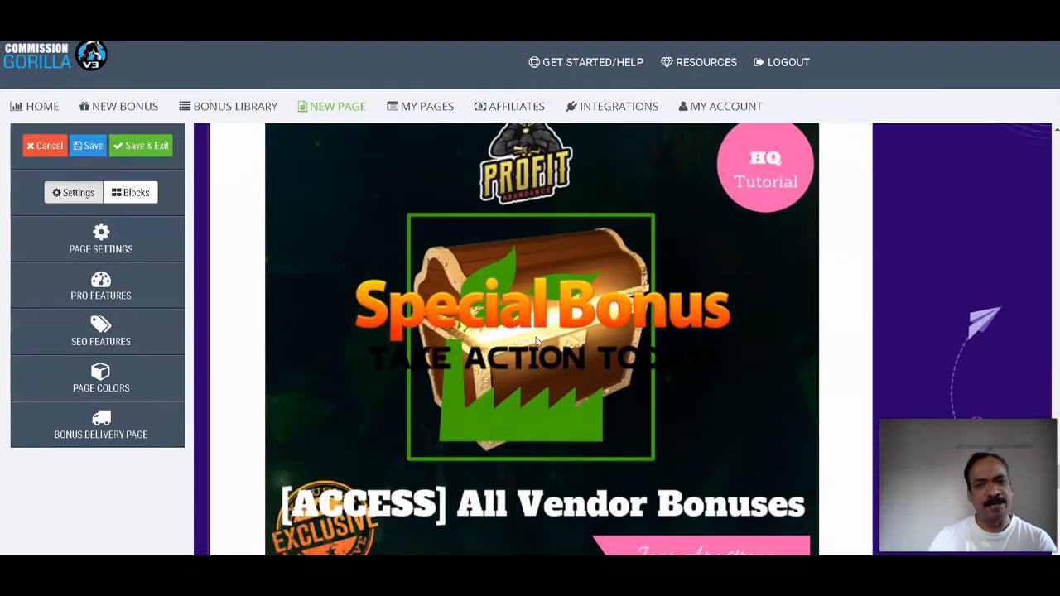
scroll(535, 336, down, 3)
scroll(535, 336, down, 5)
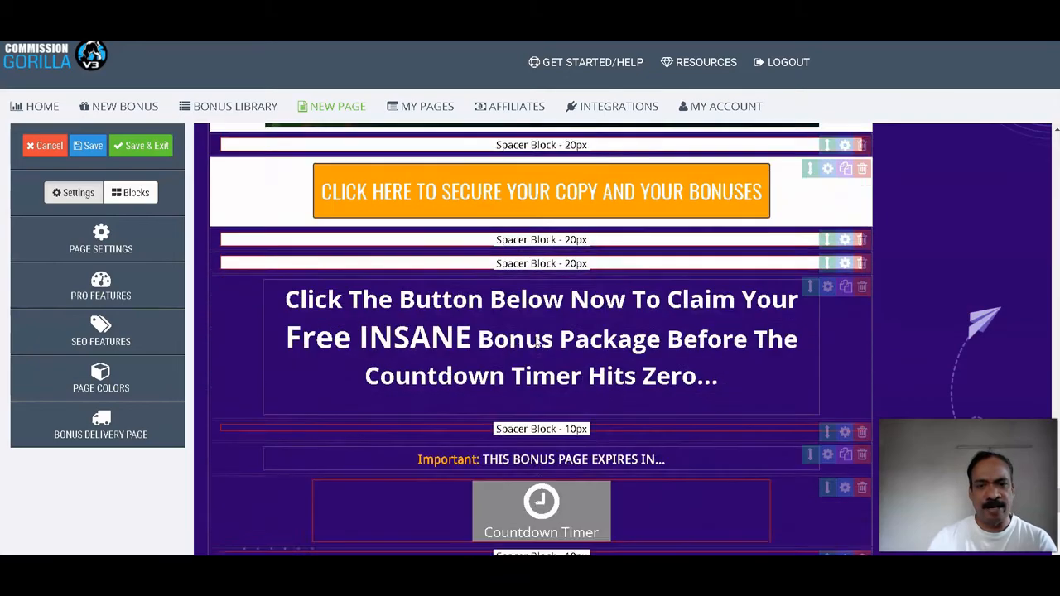
scroll(536, 339, up, 10)
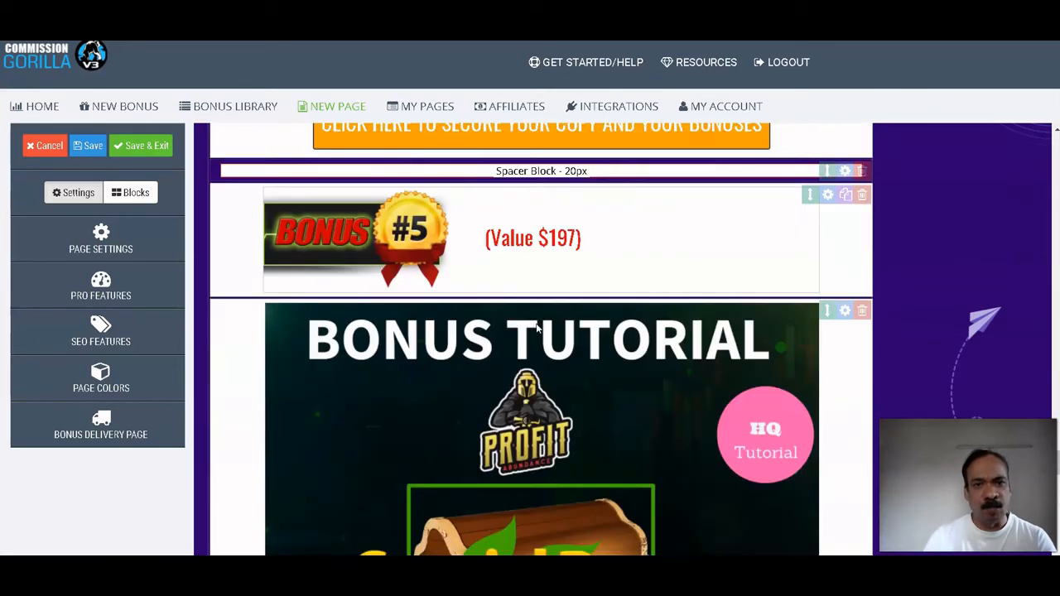
scroll(540, 329, up, 10)
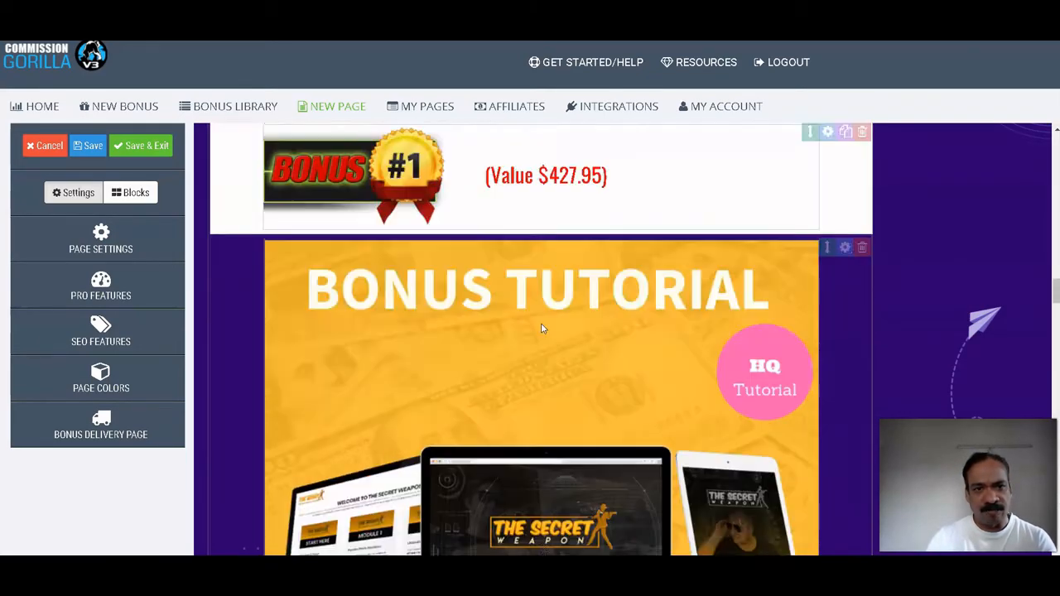
scroll(542, 323, down, 3)
scroll(541, 324, down, 2)
scroll(540, 319, up, 8)
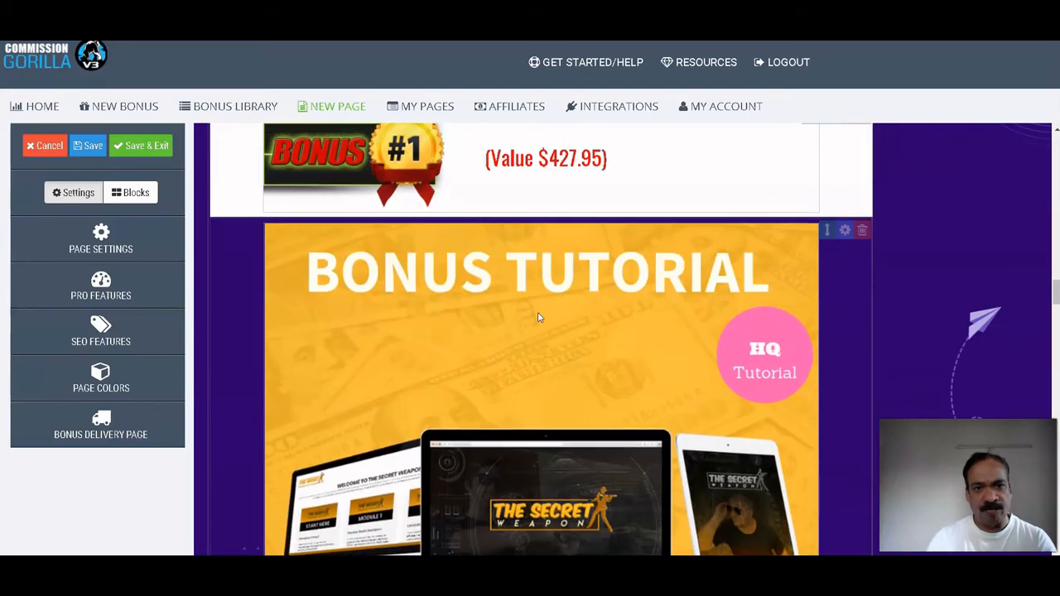
Set the block color of the Bonus #1 image to white
scroll(540, 323, down, 5)
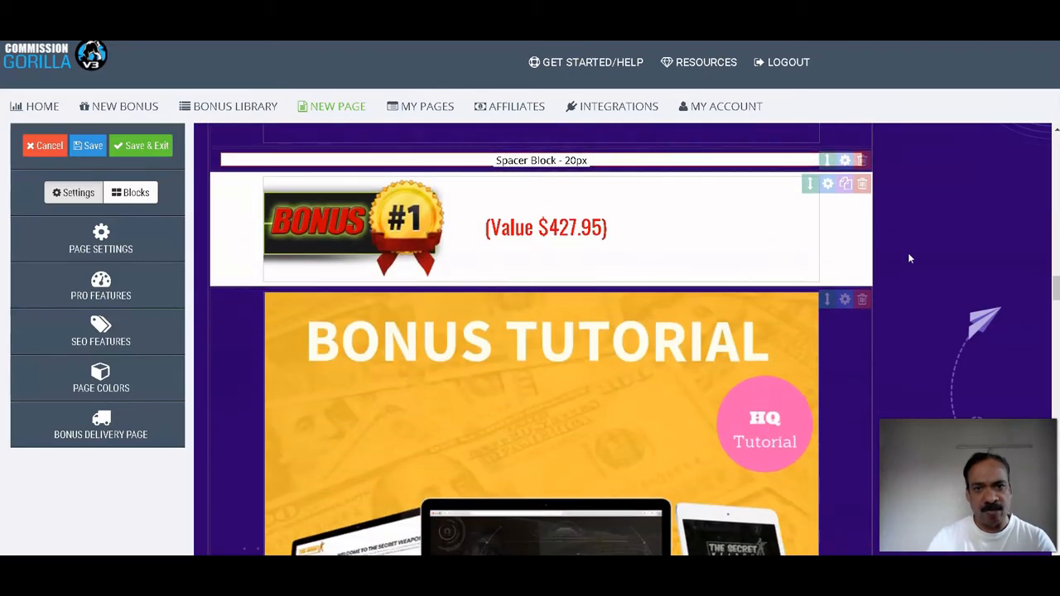
click(845, 300)
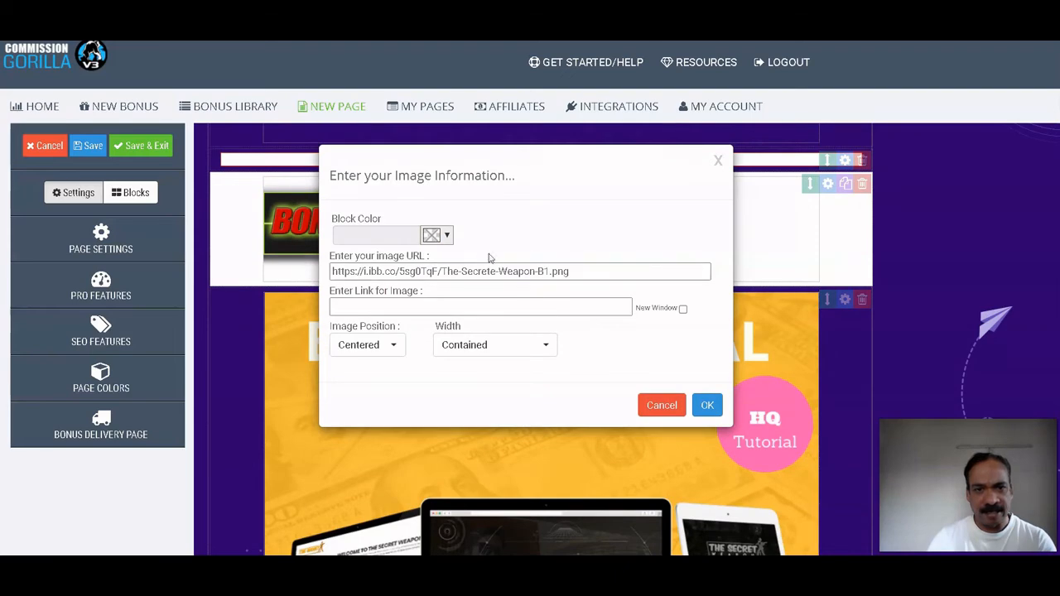
click(447, 236)
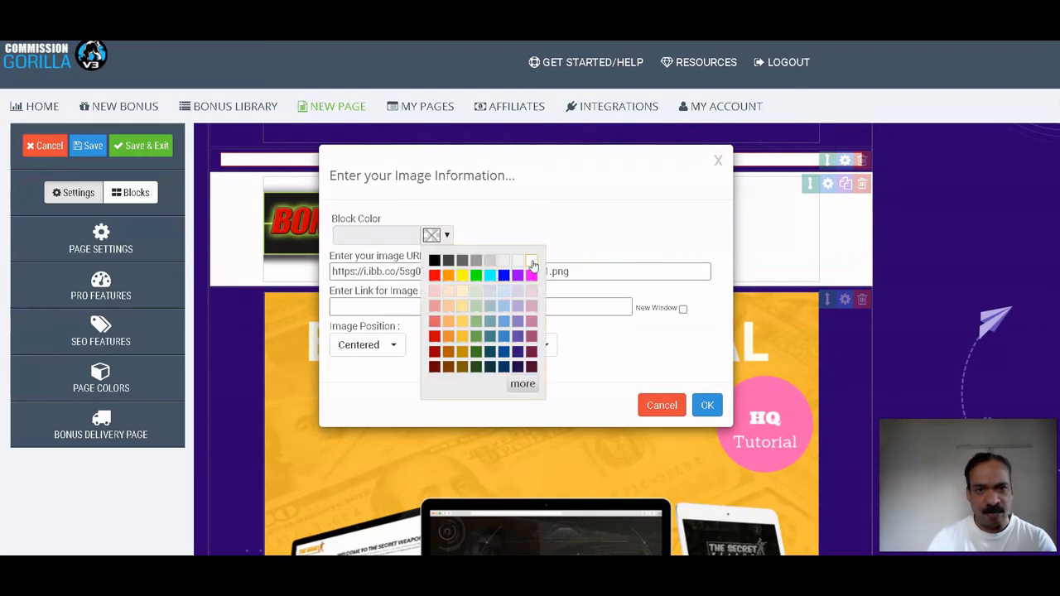
click(534, 261)
click(706, 404)
Set the block color of the Bonus #2 image to white (#ffffff)
scroll(712, 393, down, 10)
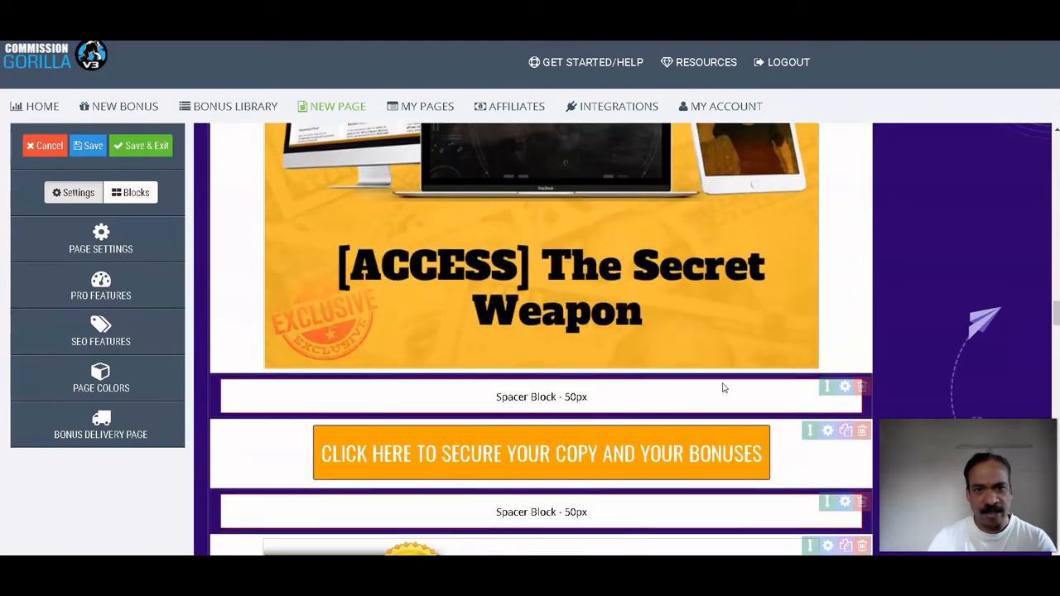
click(845, 308)
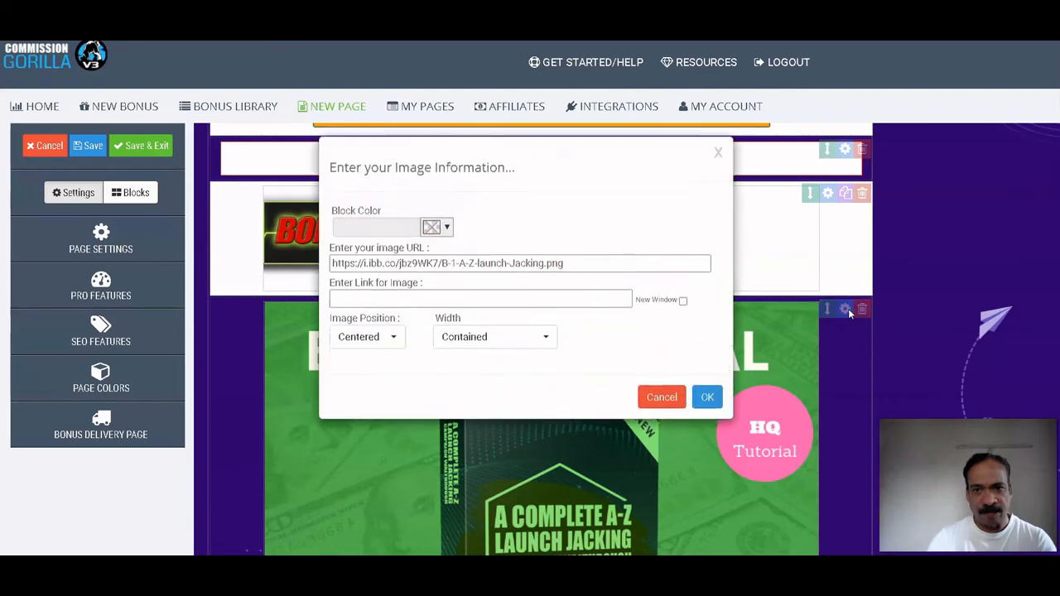
click(448, 237)
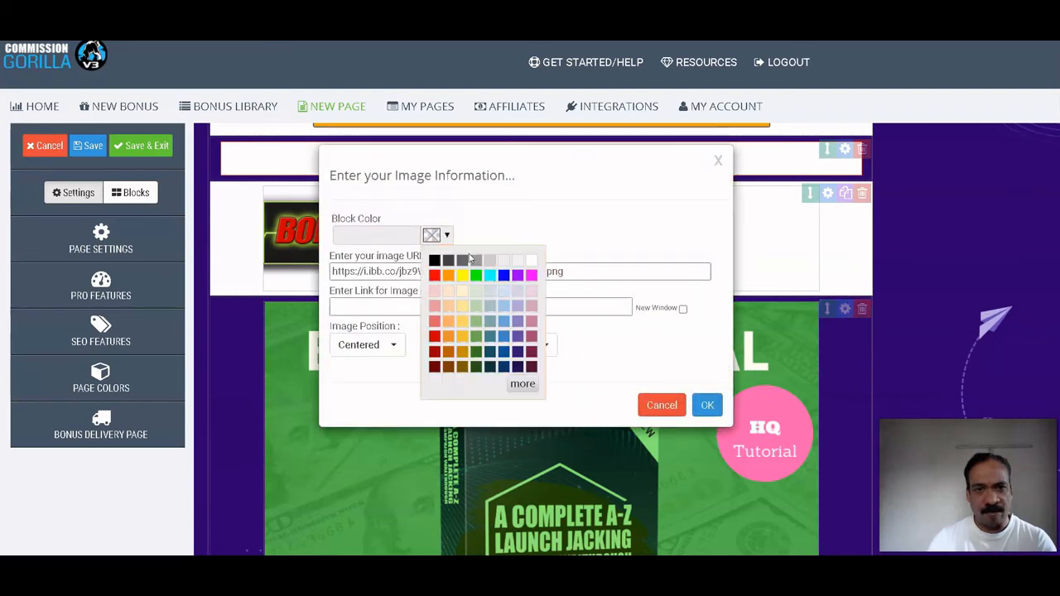
click(528, 263)
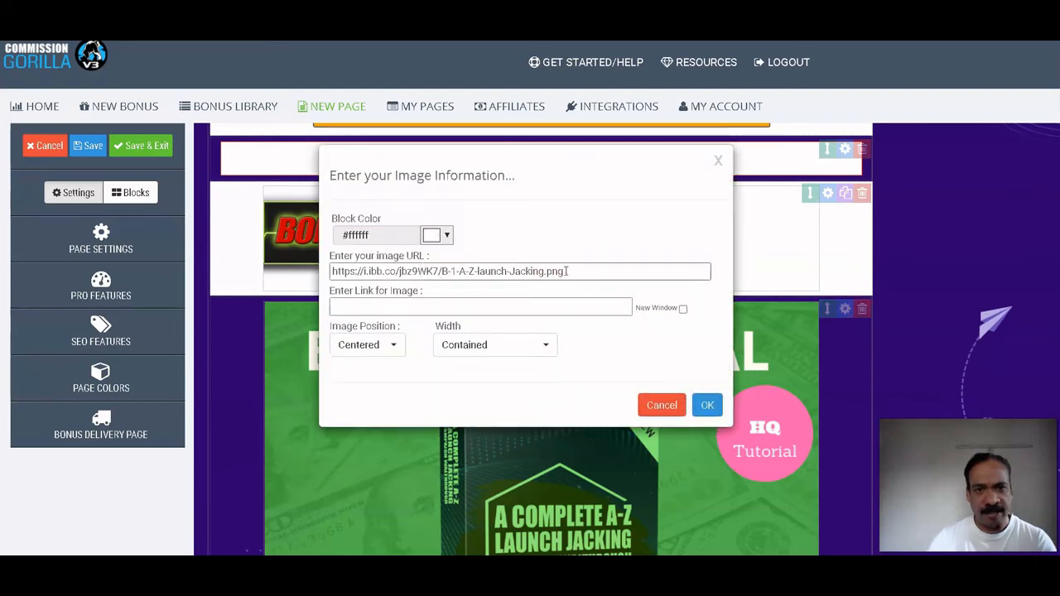
click(707, 405)
Set the block color of the Bonus #4 image to white
click(845, 401)
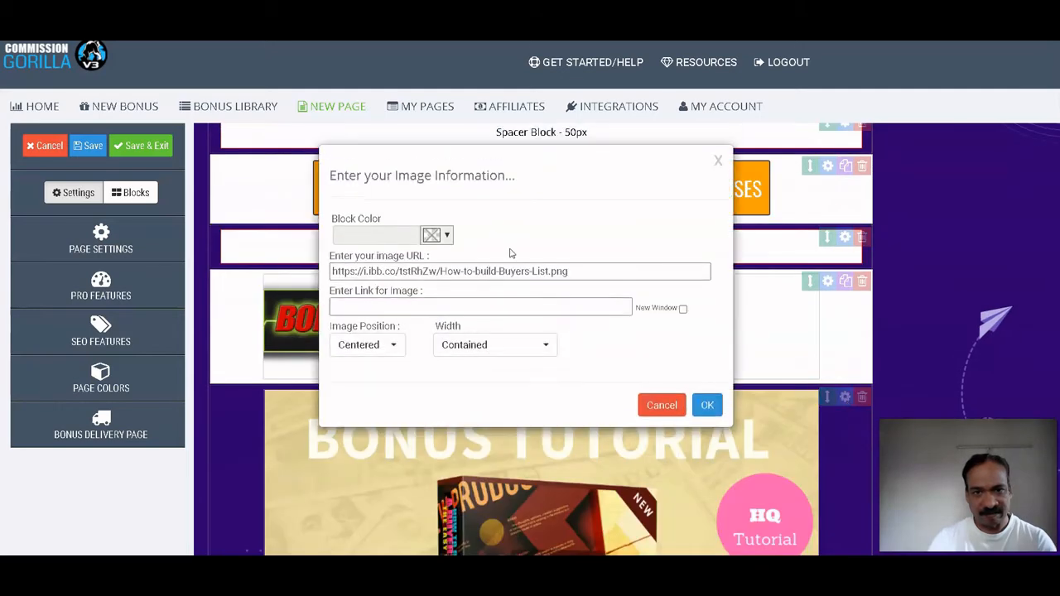
click(447, 237)
click(534, 265)
click(708, 405)
Delete the previous owner's portrait image below "To Your Success!" in the signature block
scroll(660, 404, up, 4)
scroll(659, 403, down, 15)
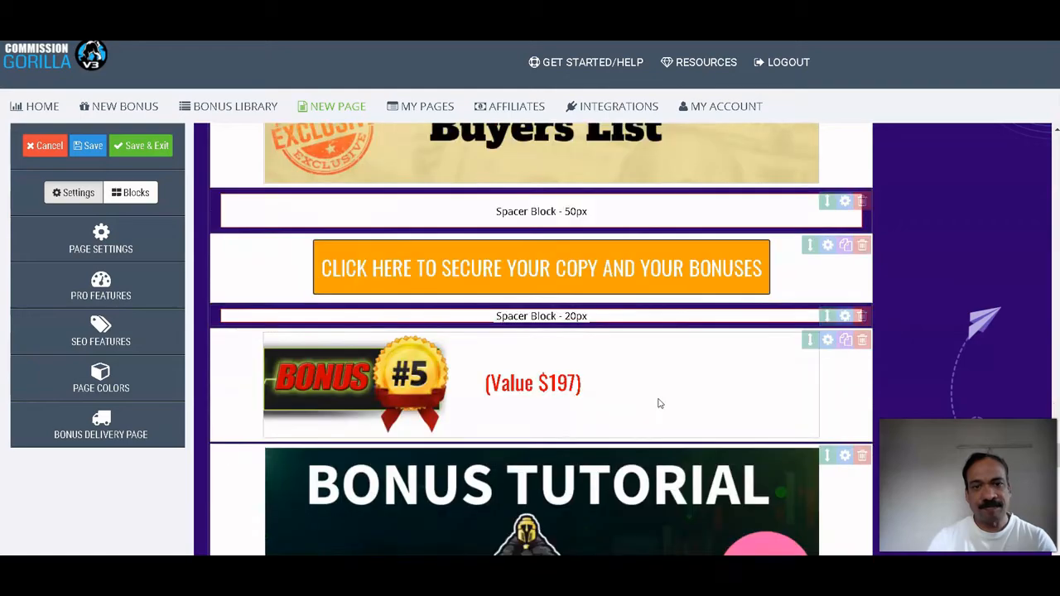
scroll(658, 398, down, 10)
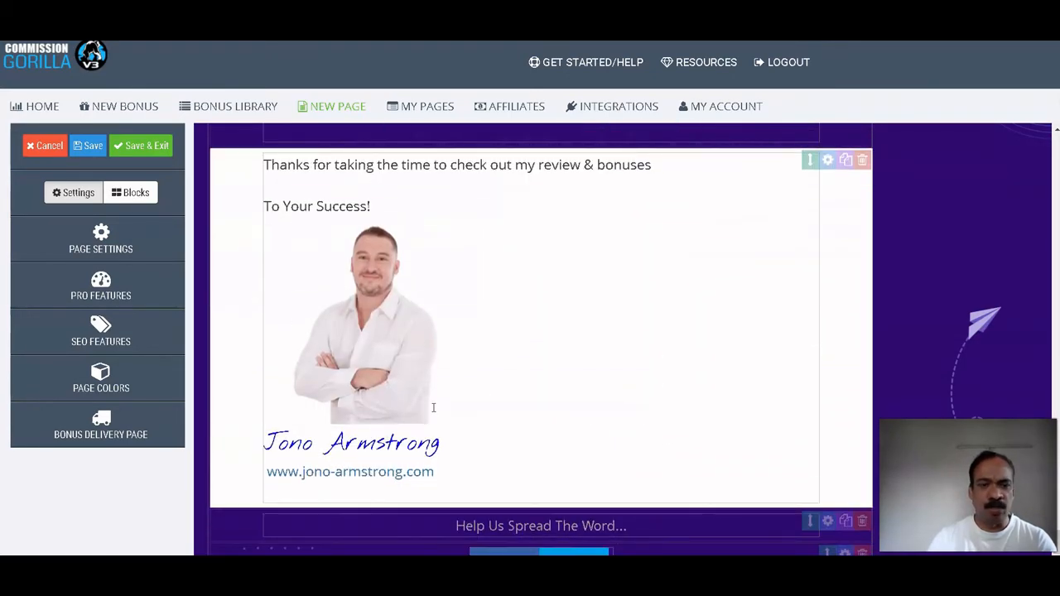
click(439, 414)
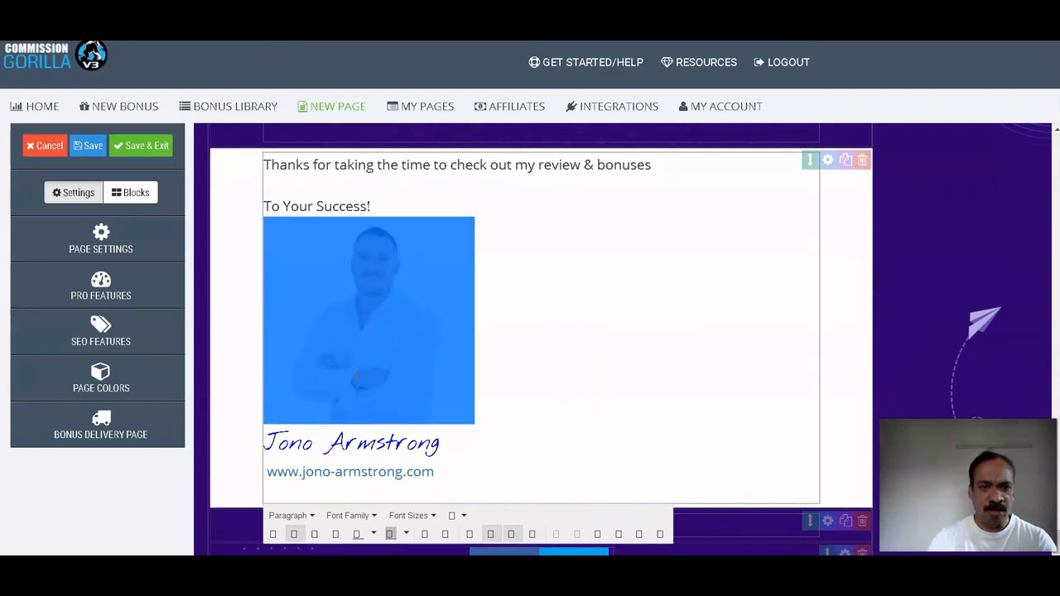
click(439, 414)
scroll(442, 345, up, 5)
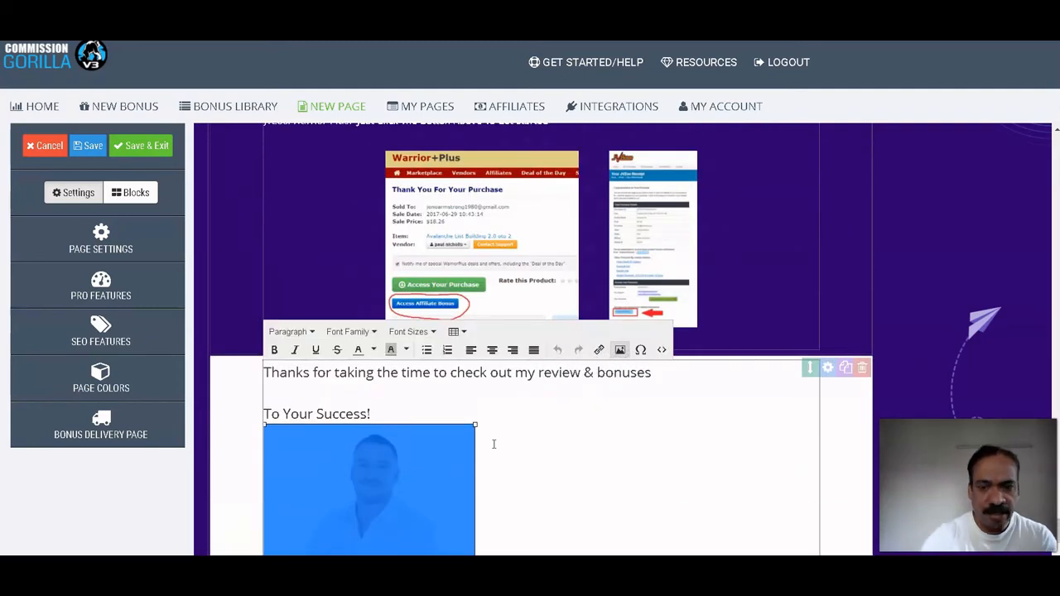
key(Delete)
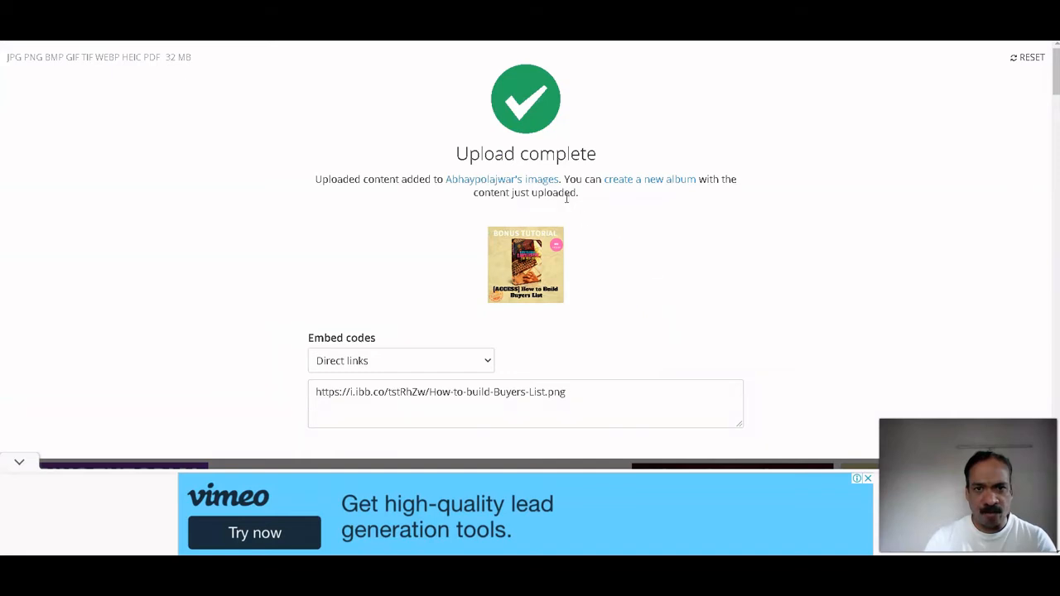
Switch to imgbb and copy the direct link of the hosted portrait photo of the man on the white bench
click(1026, 57)
scroll(647, 371, down, 1)
scroll(597, 372, down, 2)
scroll(598, 372, up, 2)
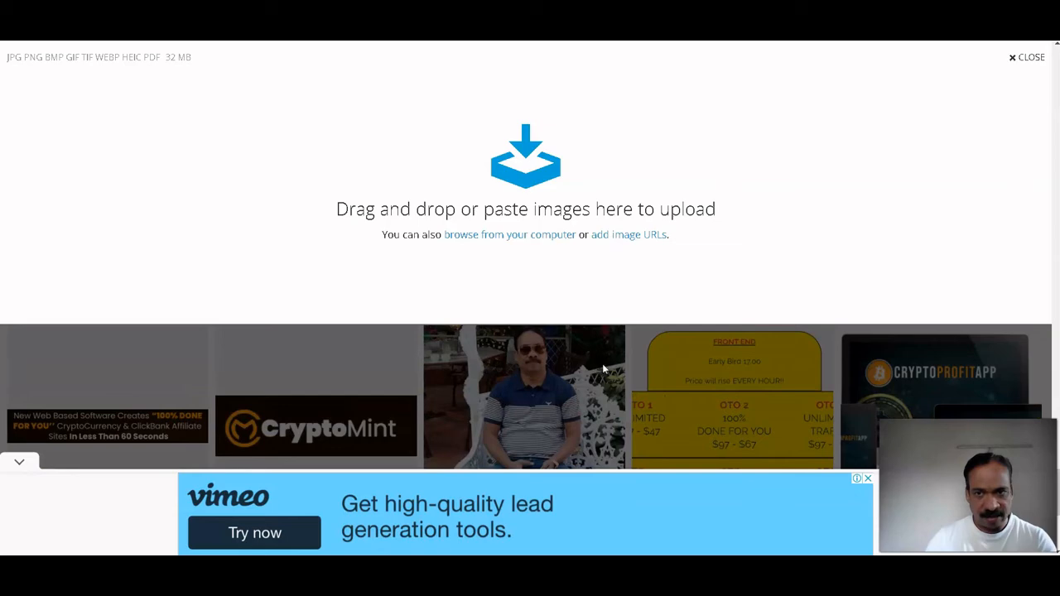
click(1025, 57)
mouse_move(611, 370)
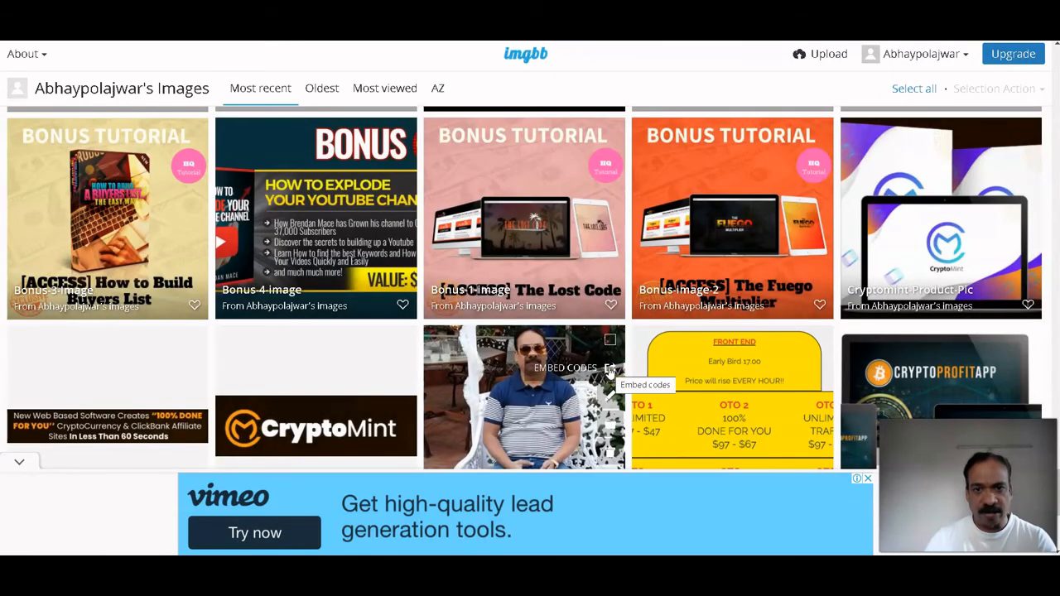
click(610, 370)
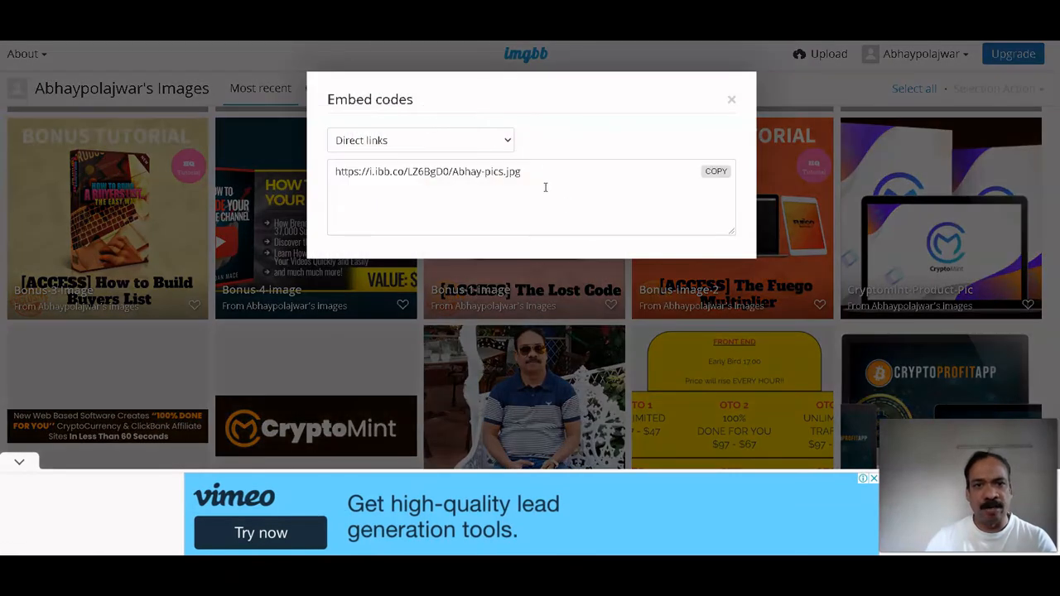
click(715, 172)
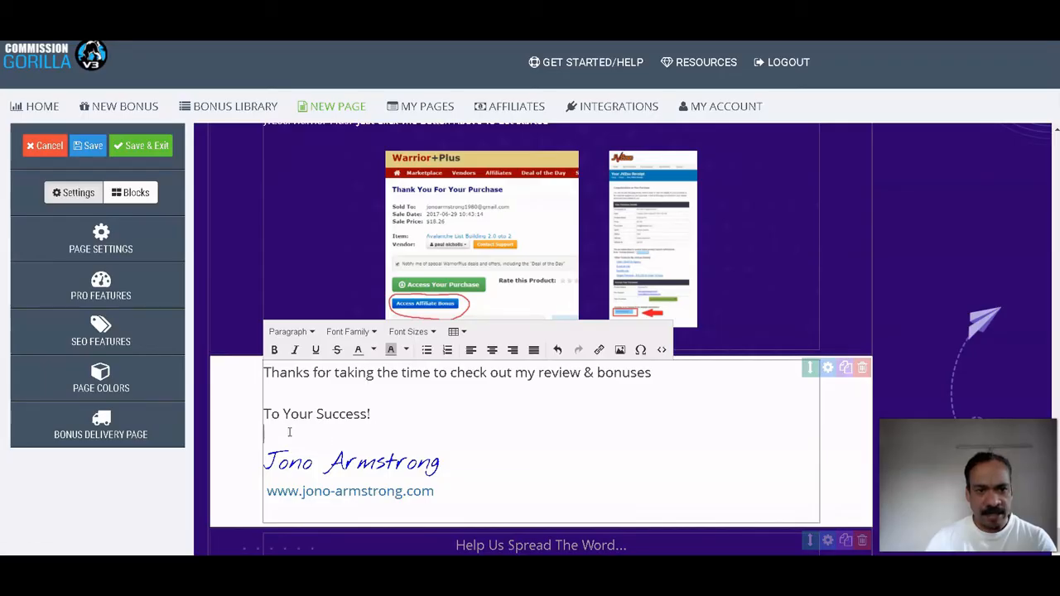
Back in Commission Gorilla, insert the portrait into the empty line below "To Your Success!" using the copied image link as source
click(619, 350)
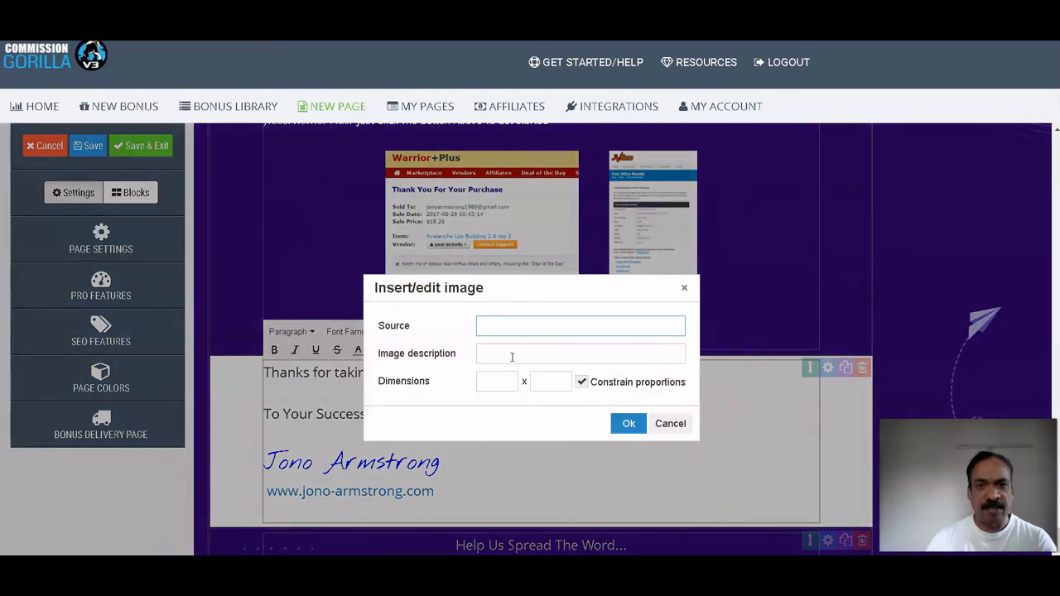
right_click(506, 324)
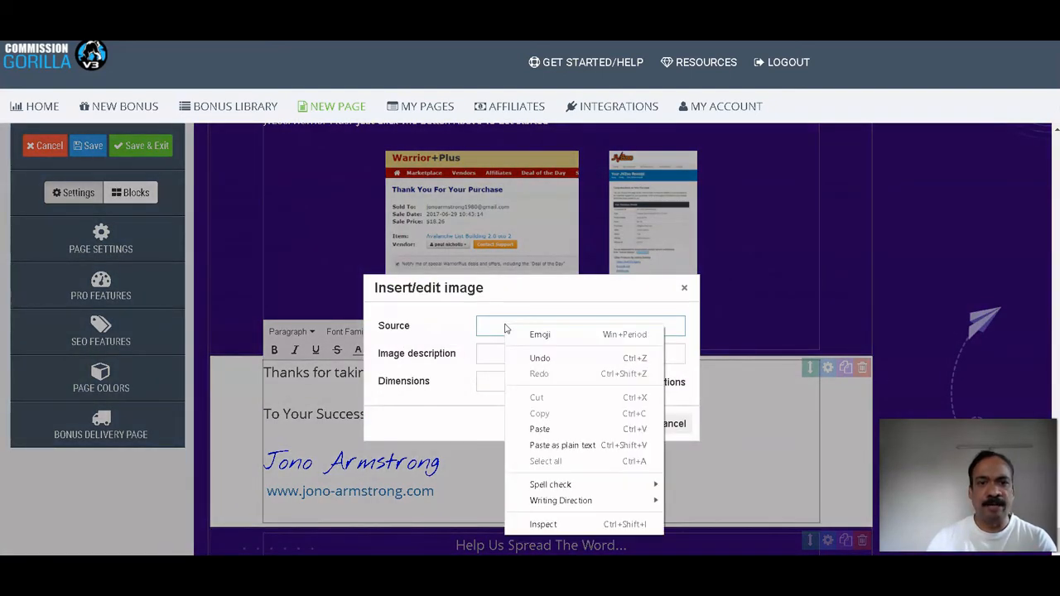
click(535, 430)
click(628, 424)
Replace the handwritten signature name with the page owner's full name and delete the website address below it
scroll(501, 440, down, 2)
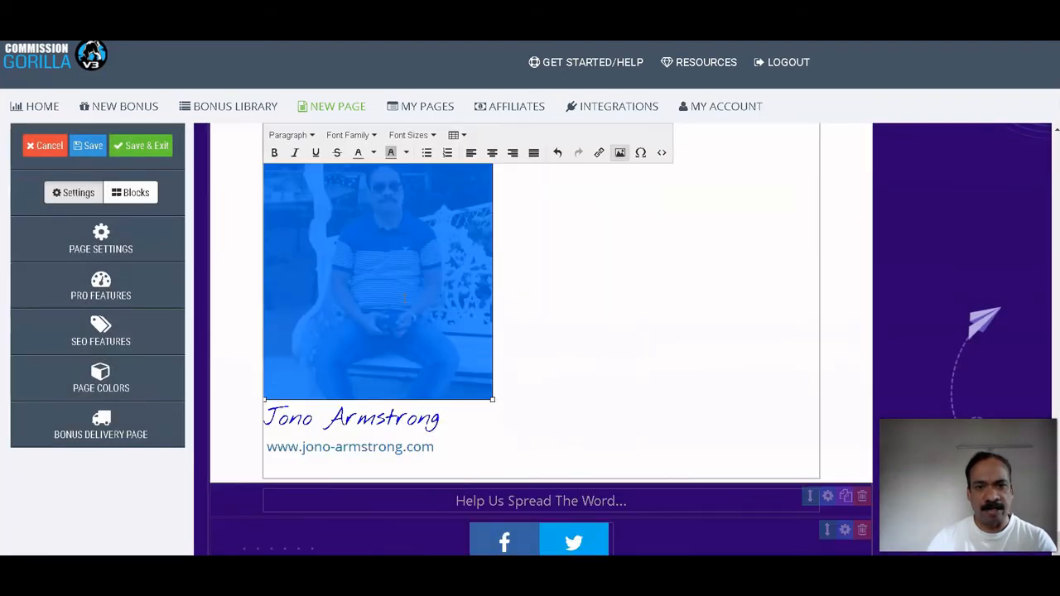
click(449, 417)
drag(450, 416, 264, 418)
key(BackSpace)
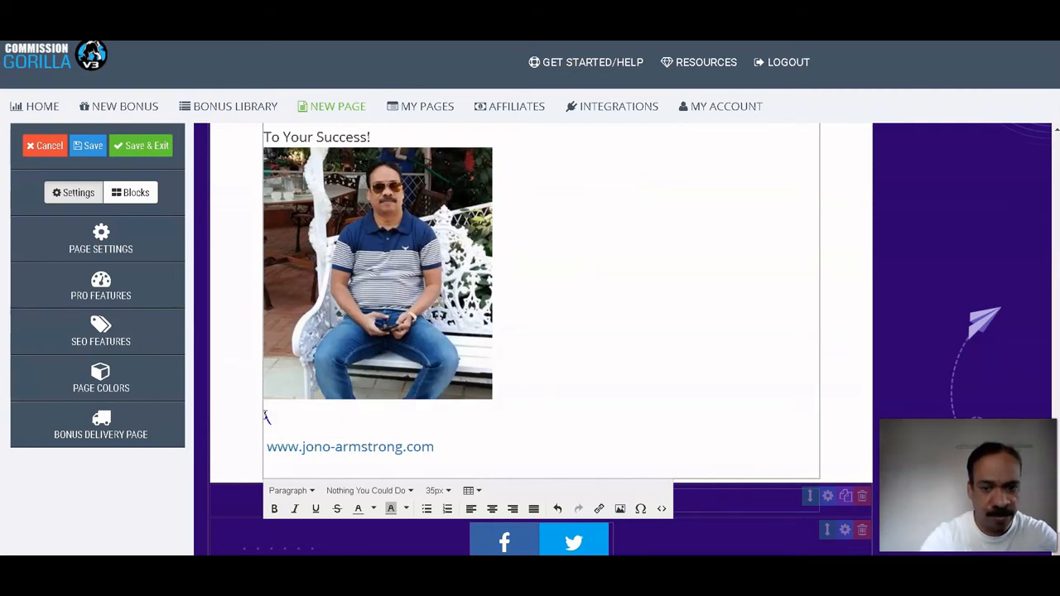
text(Abhay)
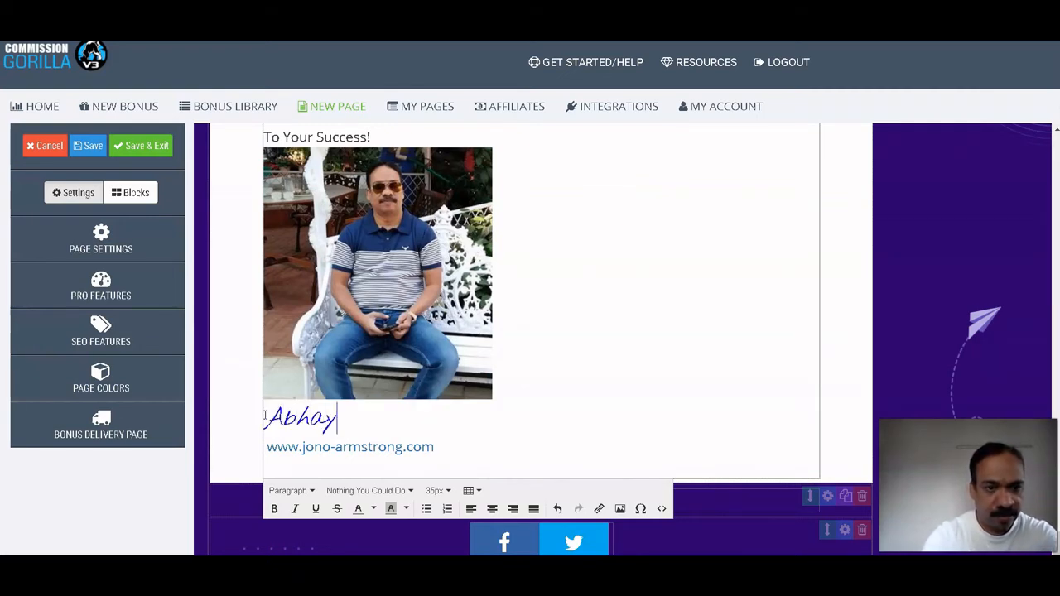
text( Polajwar)
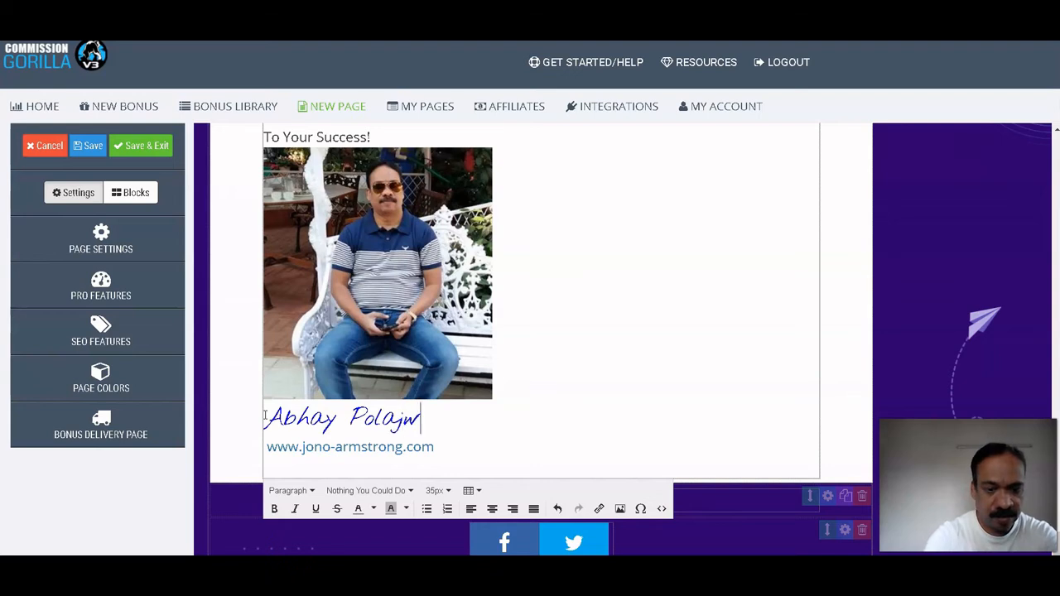
drag(436, 447, 263, 450)
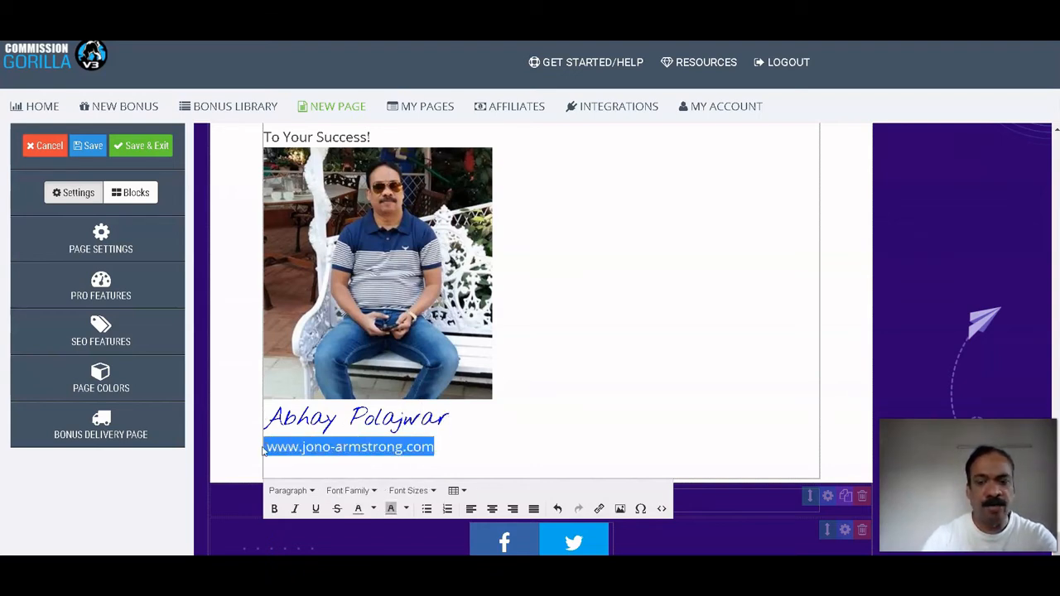
key(BackSpace)
Review the page from the top banner through the PrimeMail description, prices and up-sells, and key benefits
scroll(568, 379, up, 5)
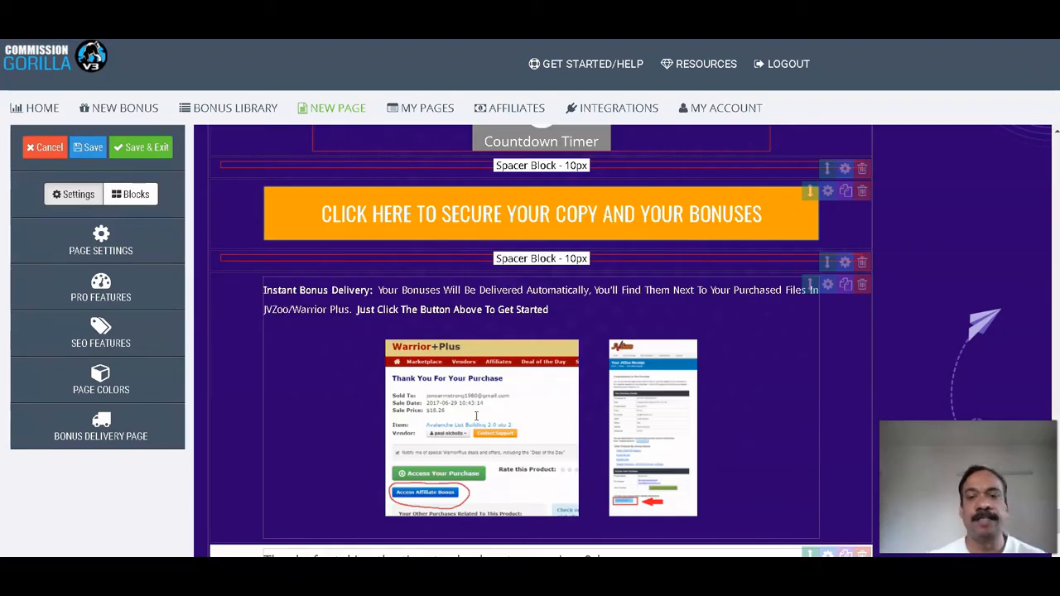
scroll(476, 412, up, 20)
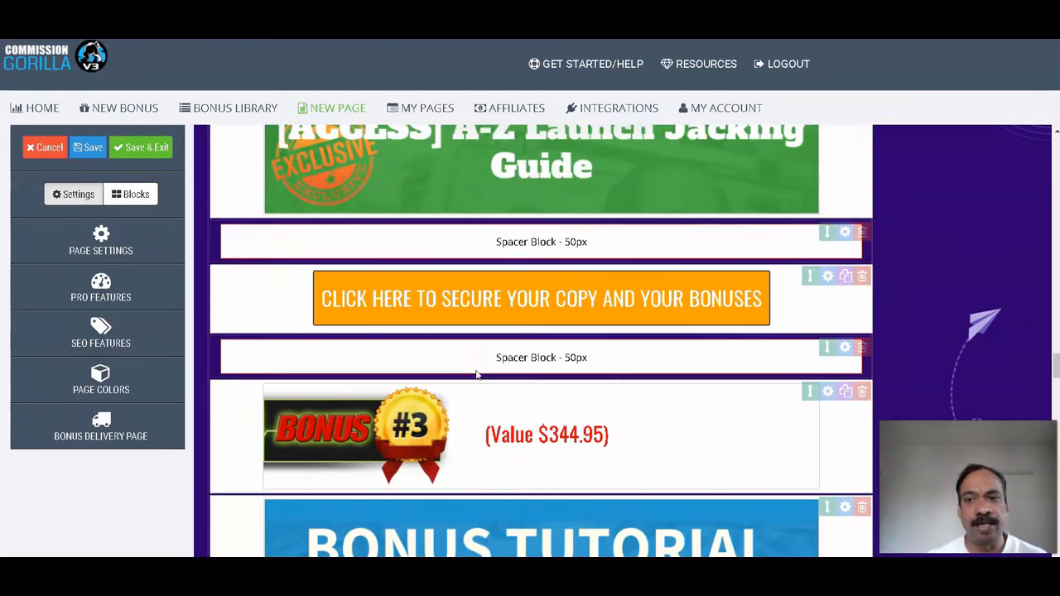
scroll(476, 374, up, 20)
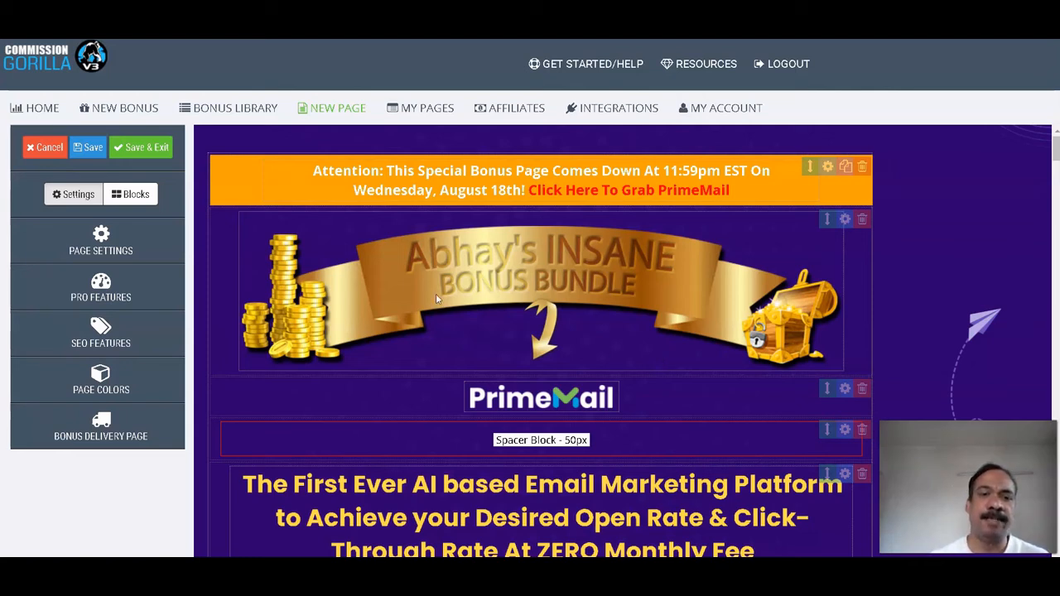
scroll(569, 274, down, 4)
scroll(543, 255, up, 1)
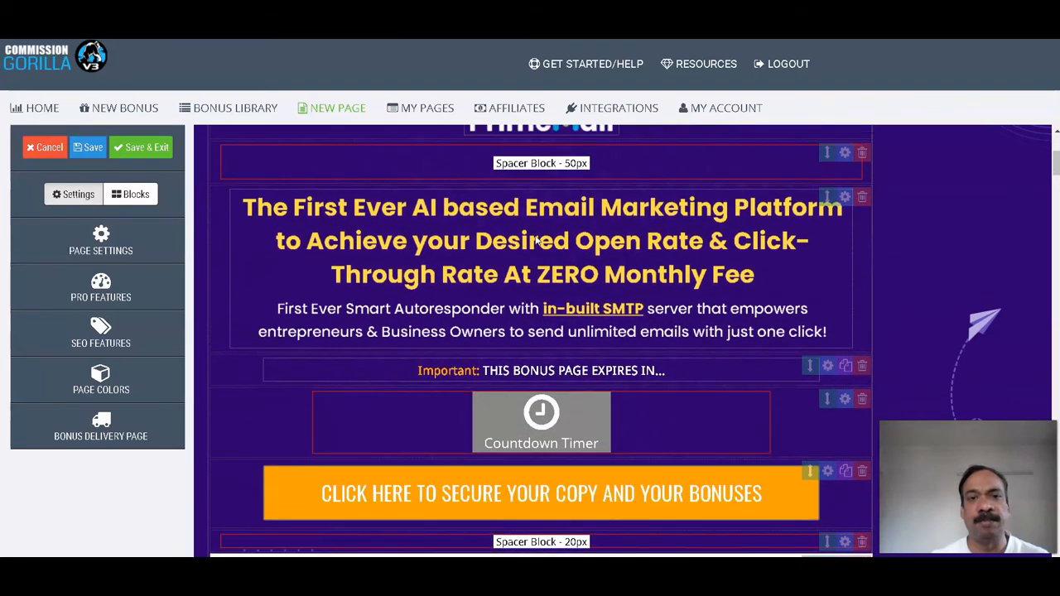
scroll(490, 254, down, 5)
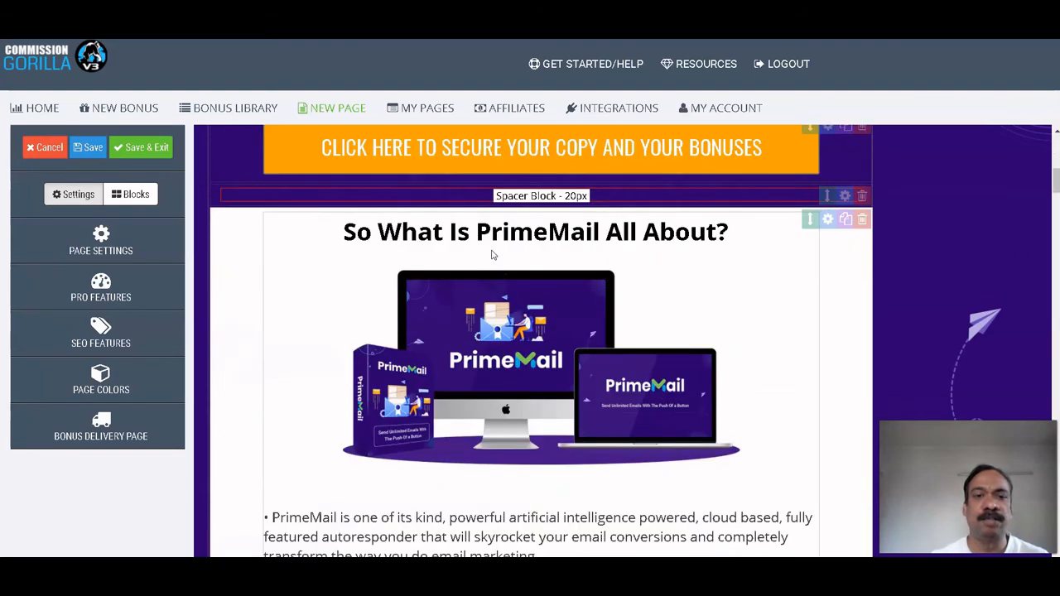
scroll(492, 308, down, 1)
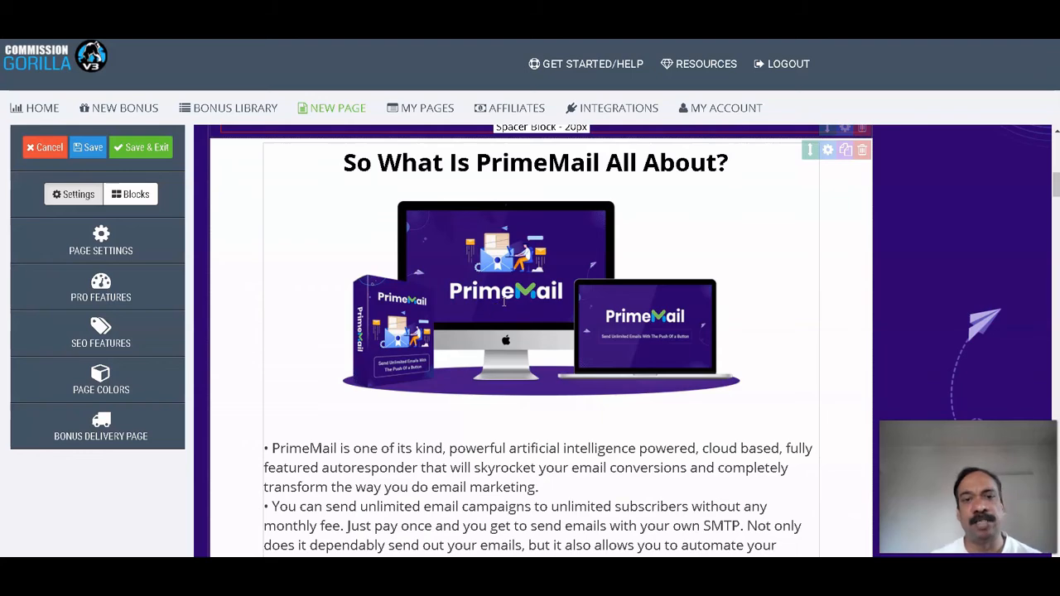
scroll(508, 298, down, 2)
scroll(449, 353, down, 3)
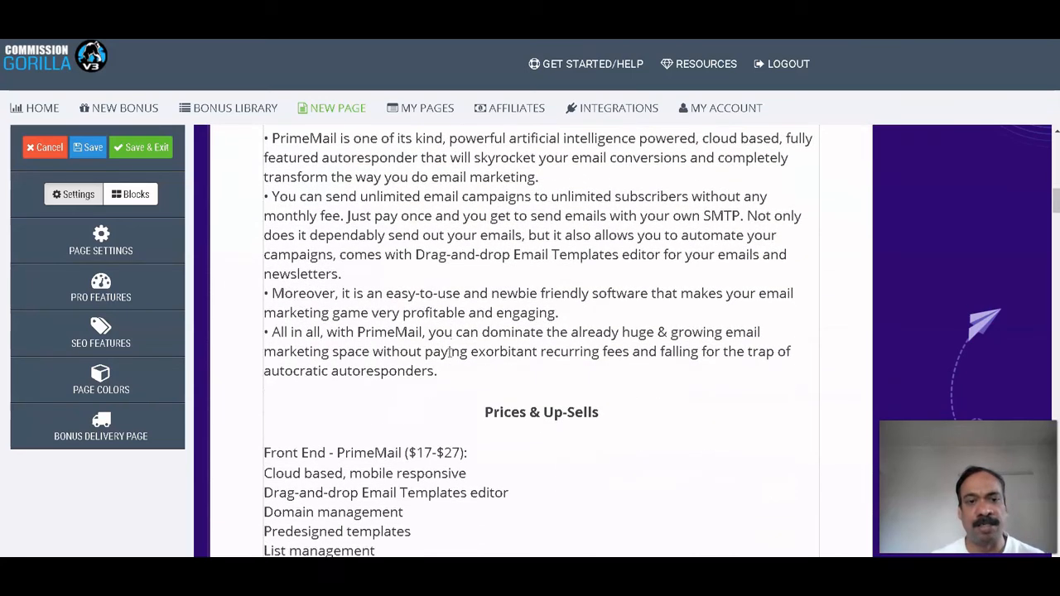
scroll(450, 352, down, 6)
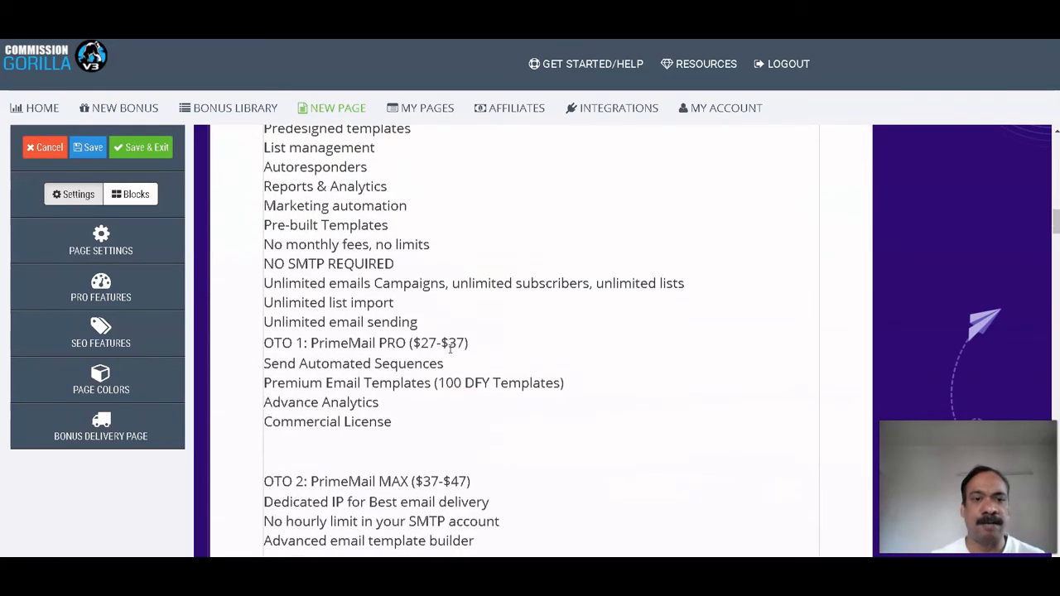
scroll(449, 353, down, 5)
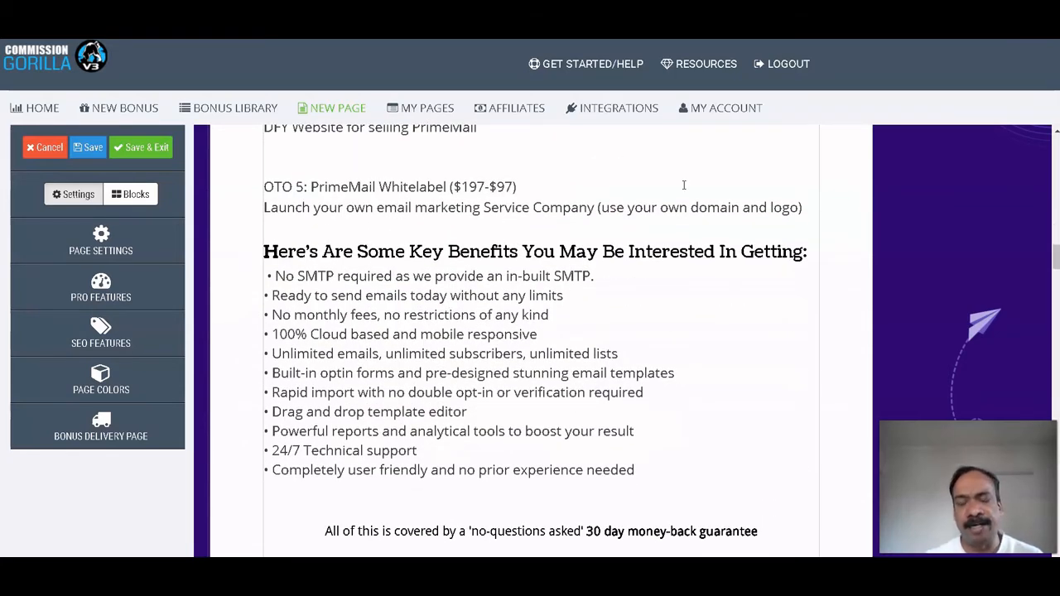
scroll(662, 329, down, 4)
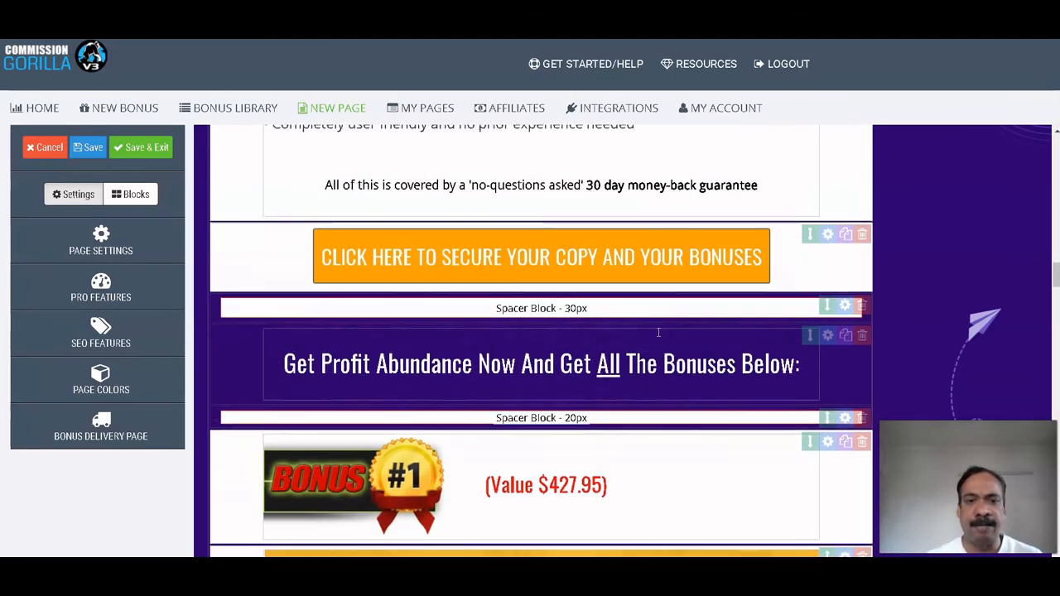
Review the bonus sections from Bonus #1 through Bonus #5, the countdown area and the signature block
scroll(621, 323, down, 3)
scroll(616, 322, down, 1)
scroll(475, 252, down, 3)
scroll(472, 257, down, 12)
scroll(472, 258, down, 15)
scroll(470, 265, down, 4)
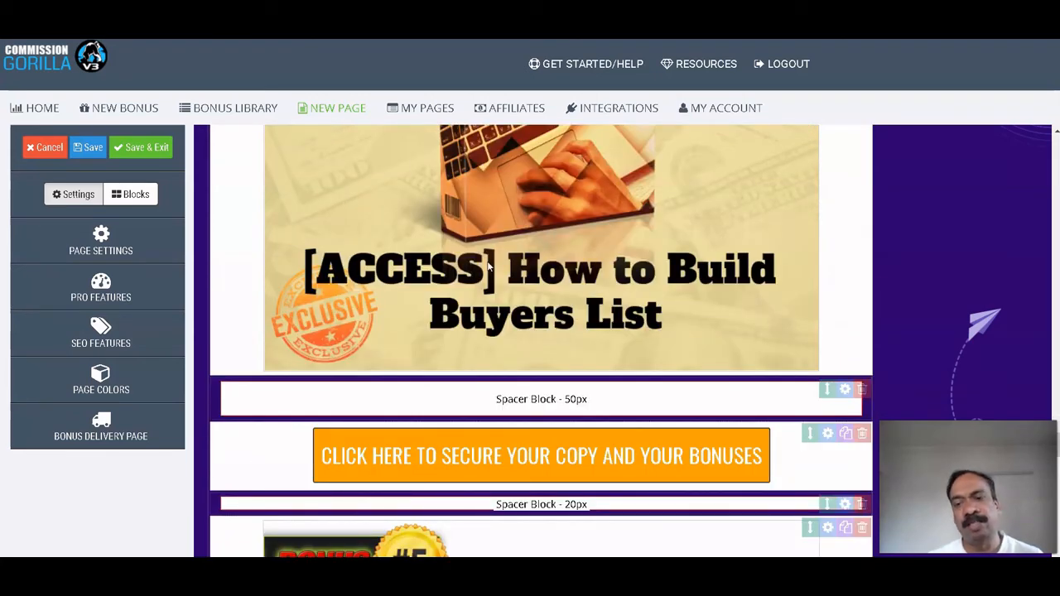
scroll(488, 265, down, 4)
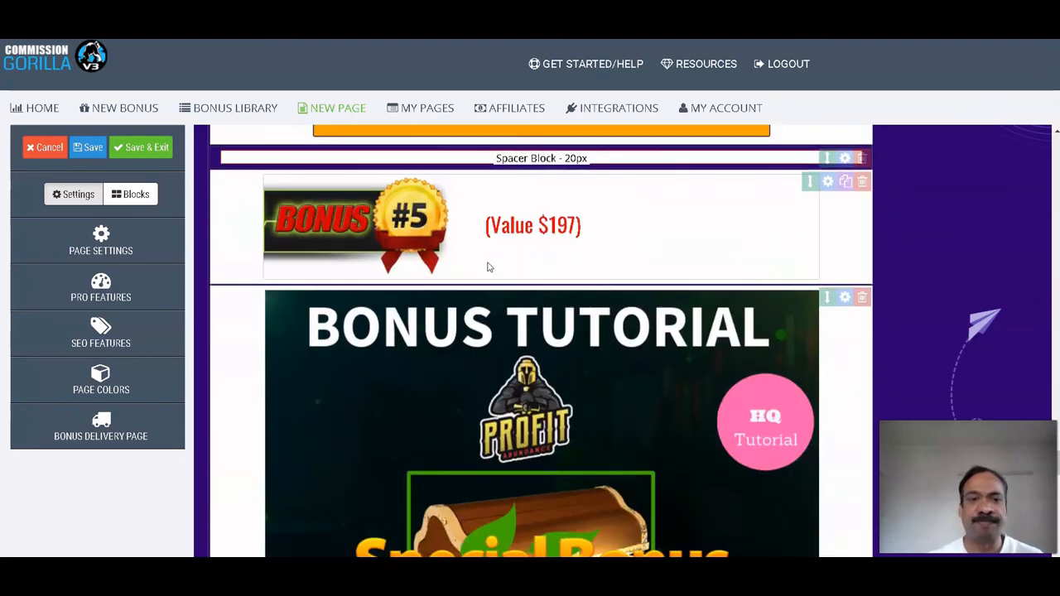
scroll(457, 290, down, 2)
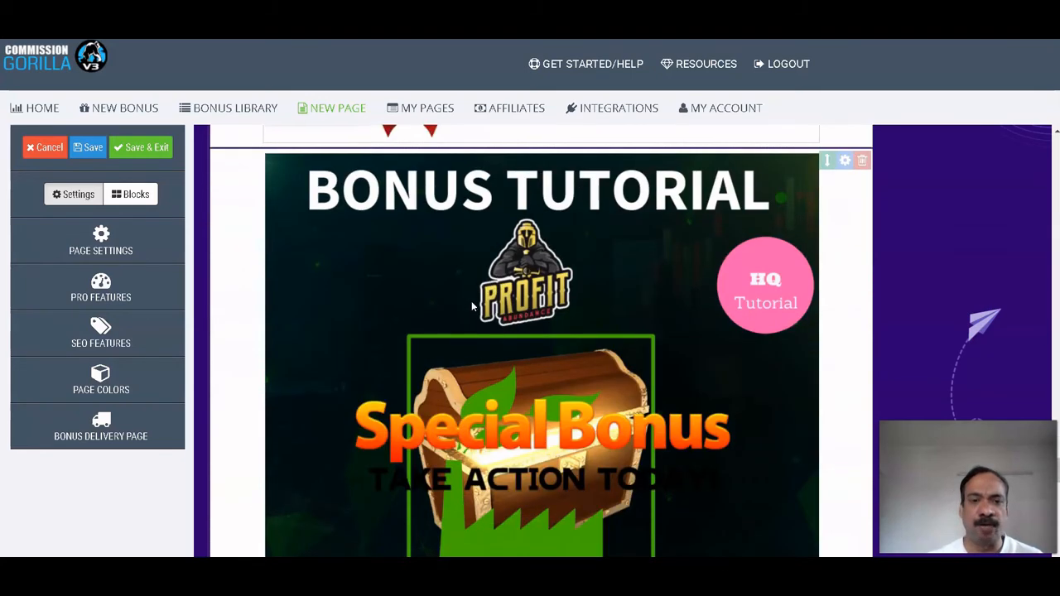
scroll(472, 307, up, 3)
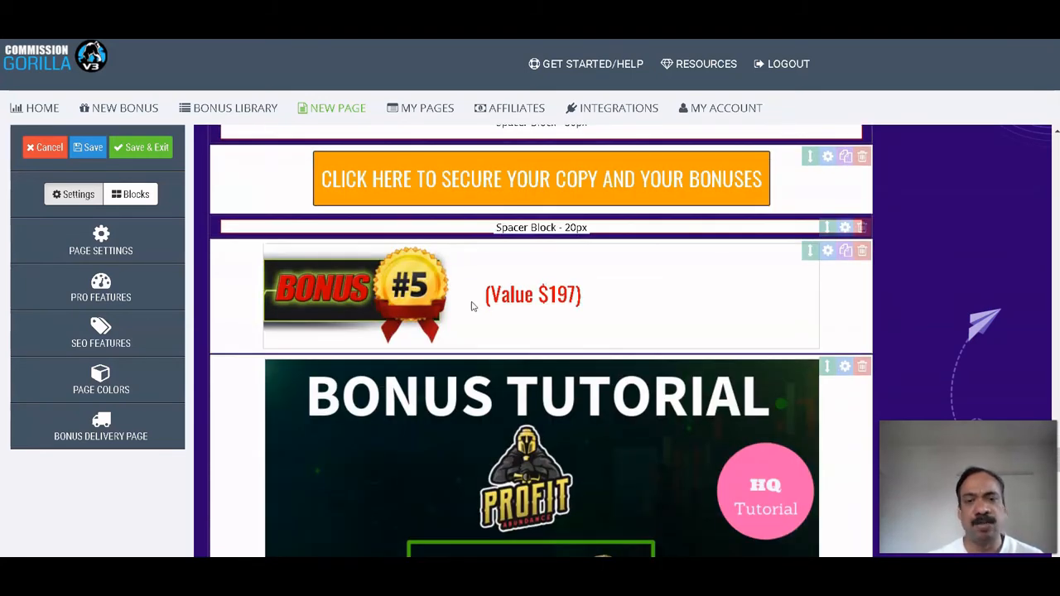
scroll(472, 307, down, 15)
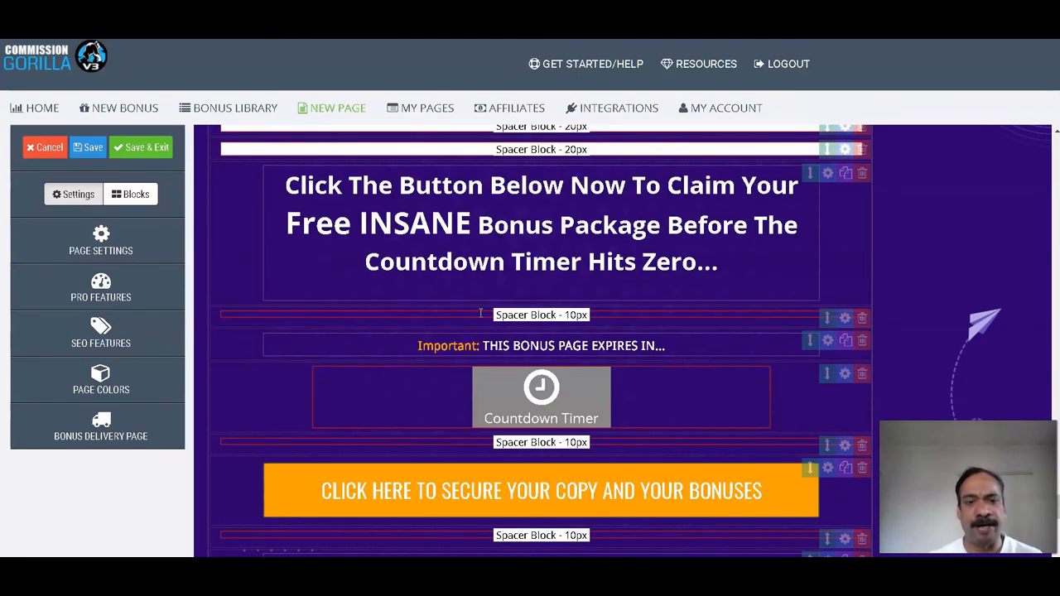
scroll(480, 312, down, 7)
scroll(464, 306, up, 2)
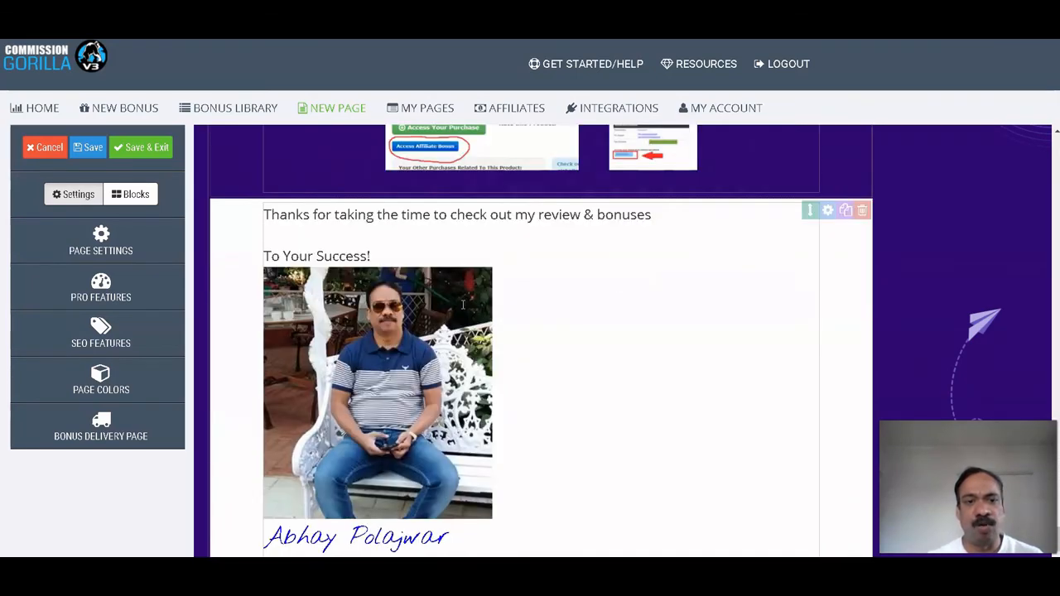
Save the customized bonus page without leaving the editor
scroll(599, 396, up, 20)
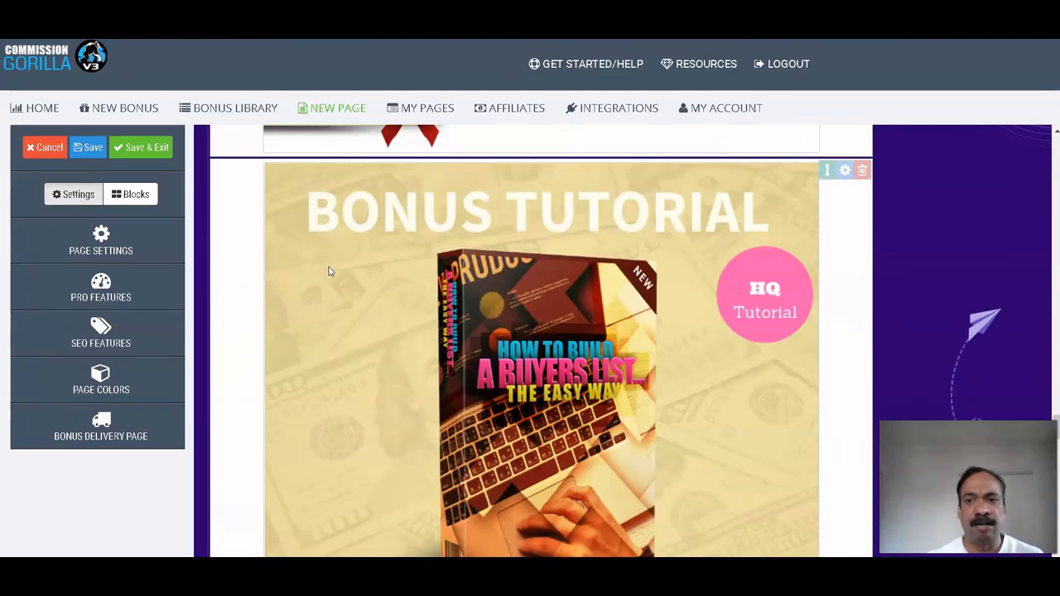
scroll(329, 263, up, 15)
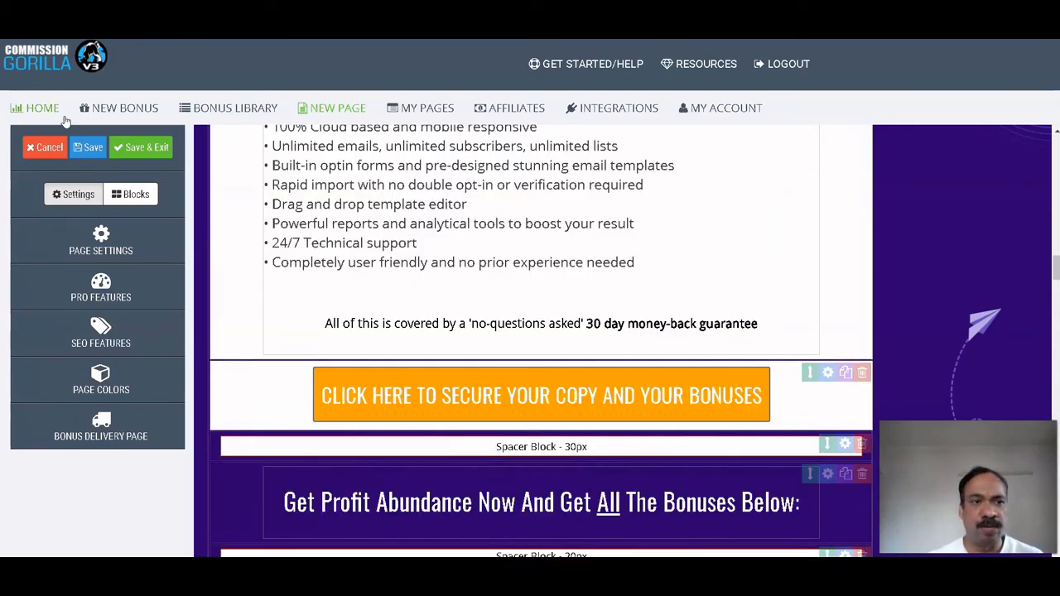
click(89, 149)
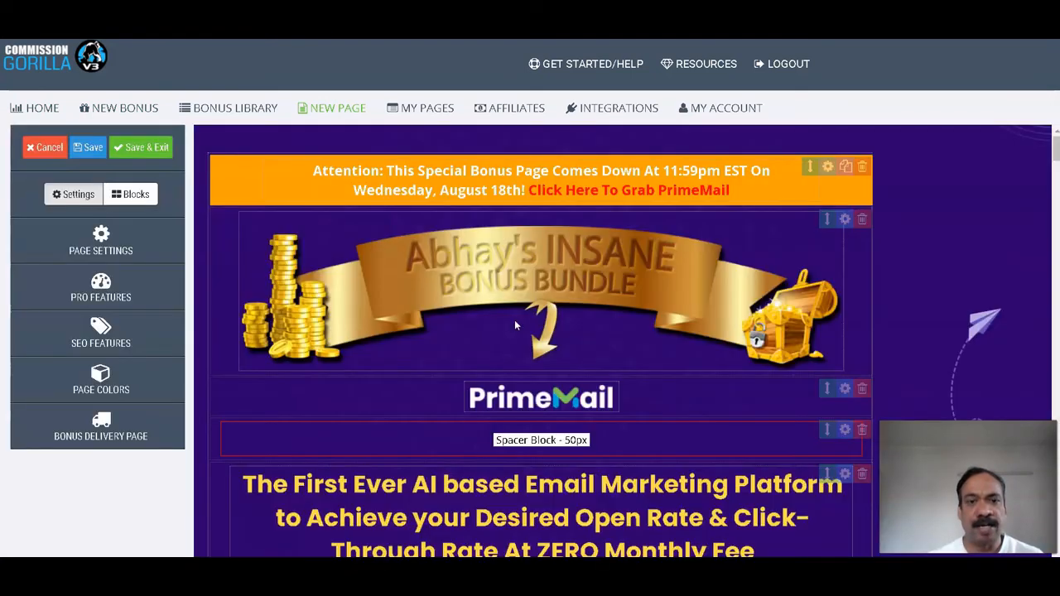
Save the bonus page, exit the editor and copy the hosted Bonus Page URL for PrimeMailBonus
click(142, 154)
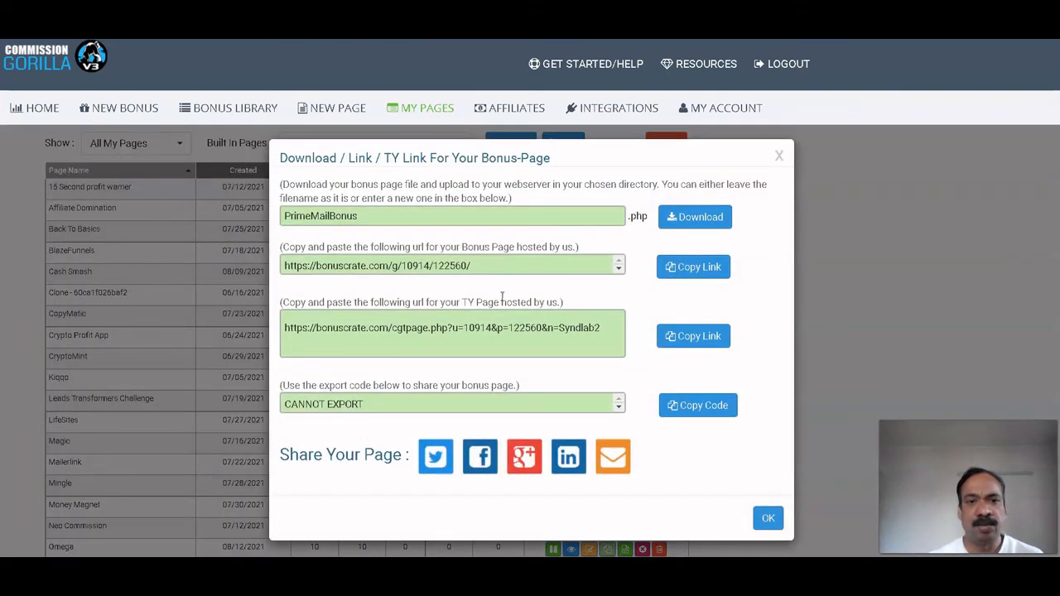
drag(492, 270, 285, 268)
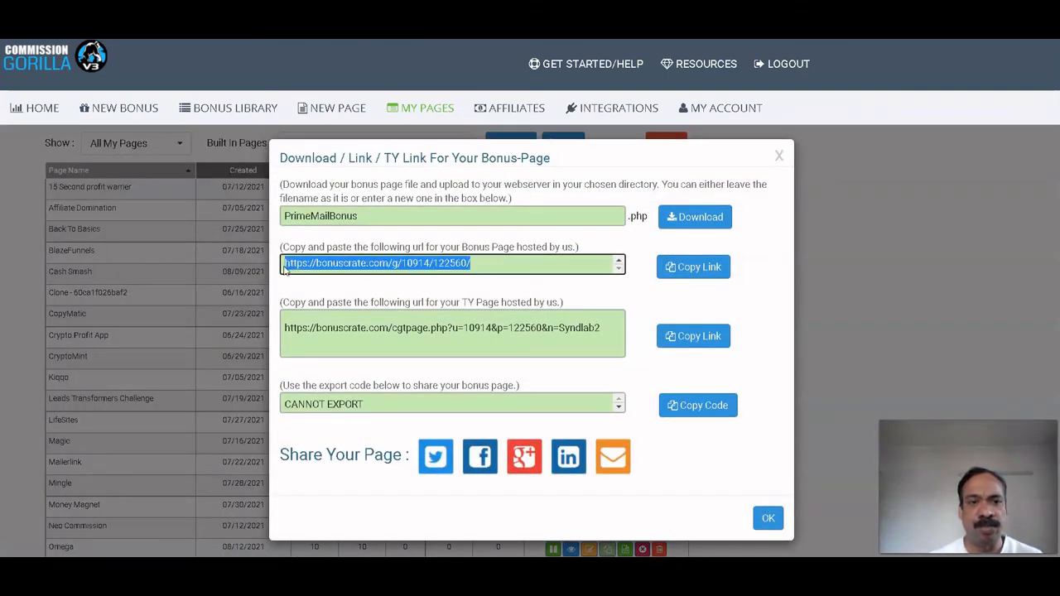
right_click(309, 269)
click(334, 276)
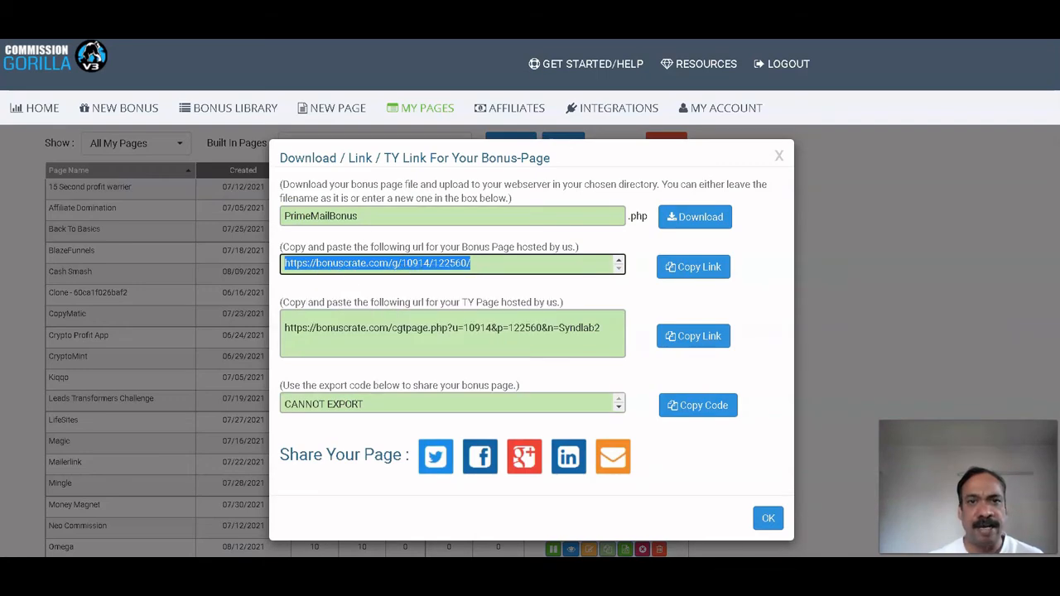
Open the copied bonus page URL in a new browser tab and check the published page from the banner through the bonuses to the final countdown
key(ctrl+t)
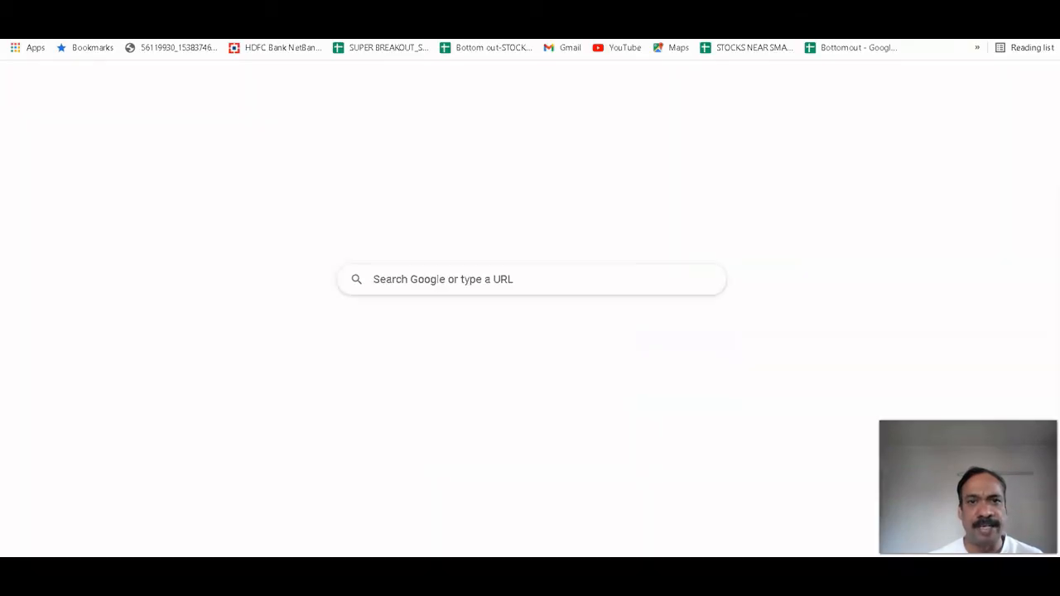
right_click(593, 33)
click(631, 111)
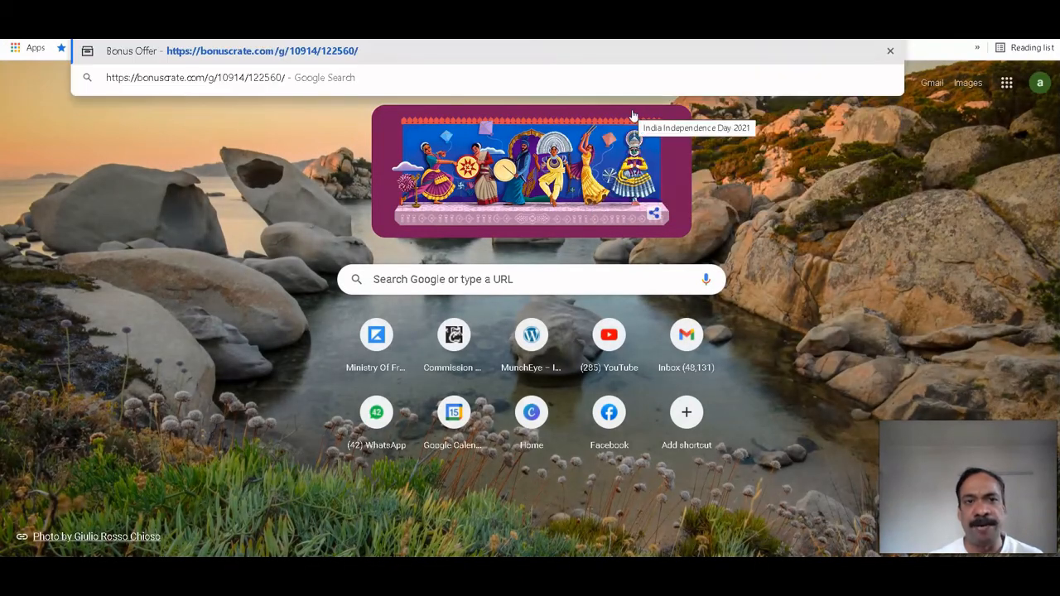
key(Escape)
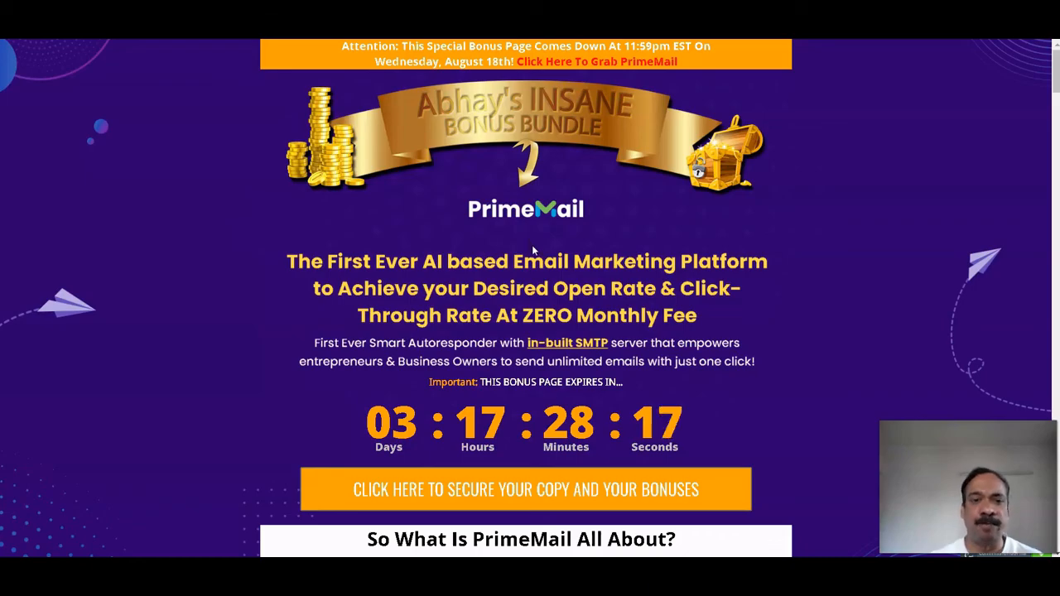
scroll(533, 245, down, 4)
scroll(533, 251, down, 20)
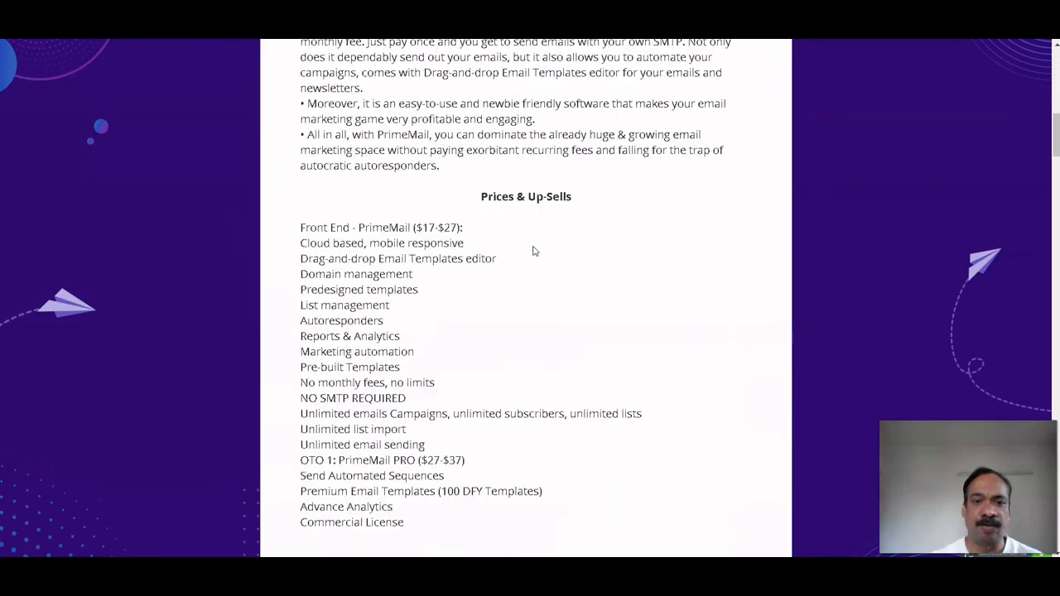
scroll(534, 251, down, 20)
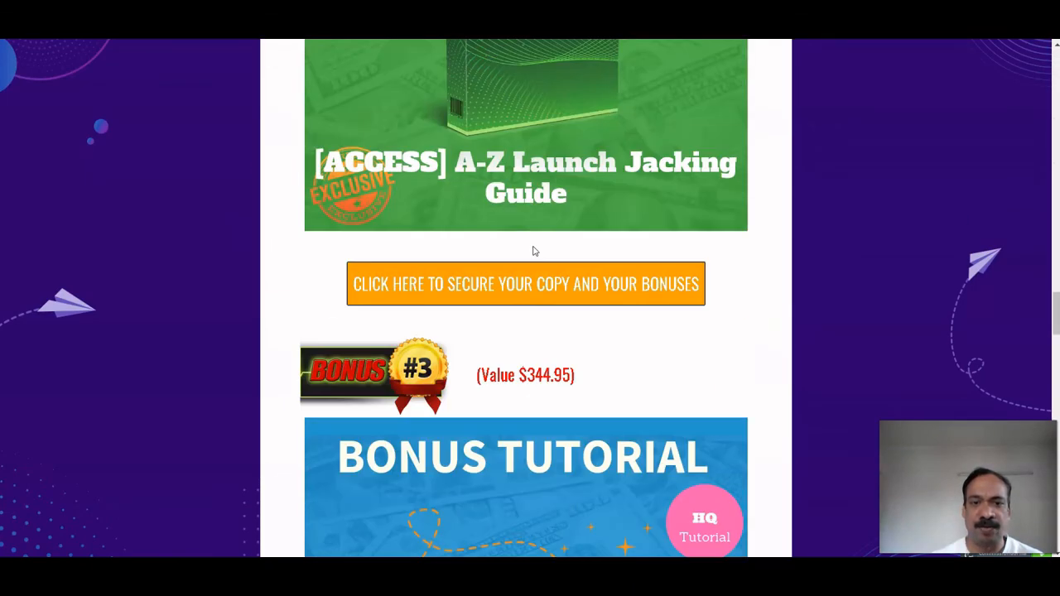
scroll(535, 251, down, 20)
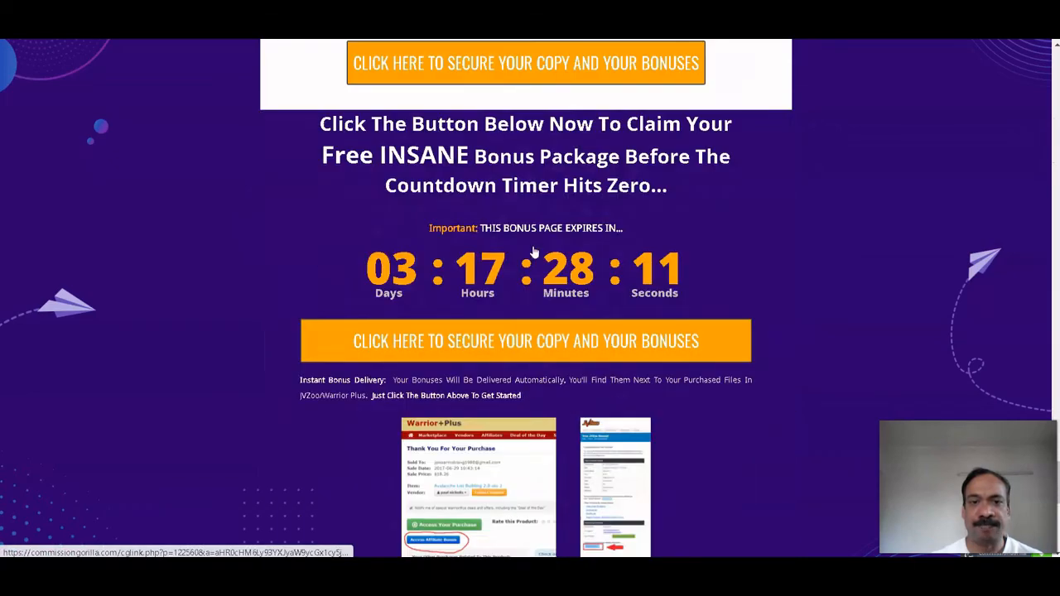
scroll(532, 249, up, 5)
scroll(533, 251, up, 4)
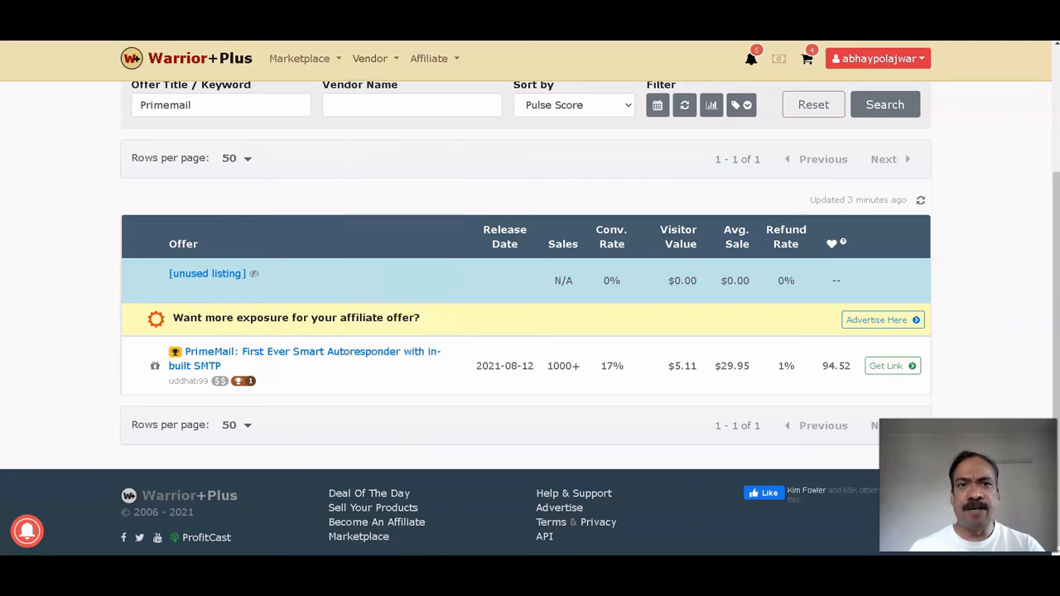
Switch to the PrimeMail bonus bundle document in Google Docs and copy its web address
key(ctrl+Tab)
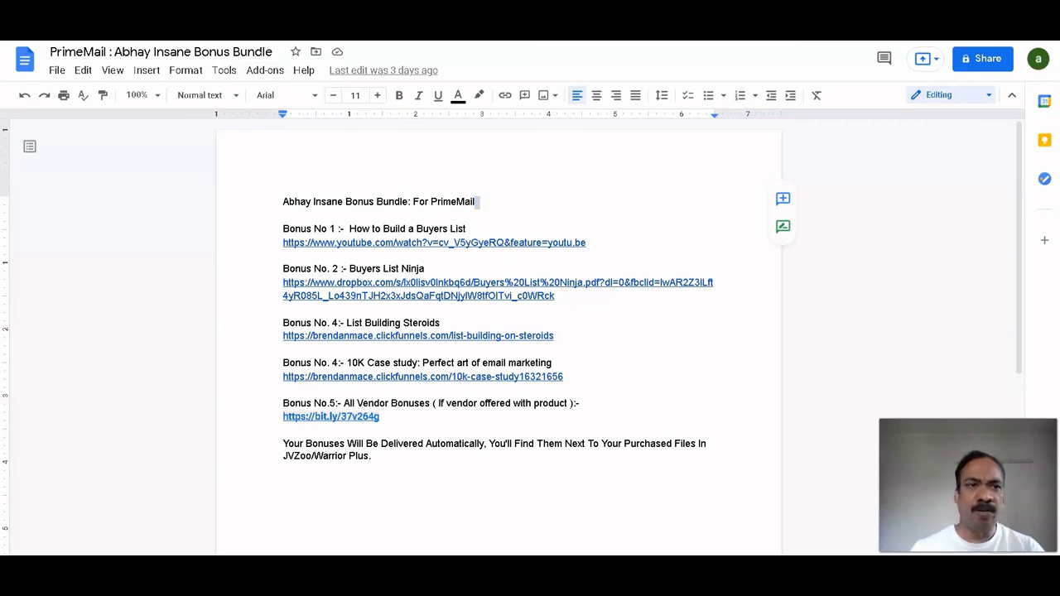
right_click(155, 31)
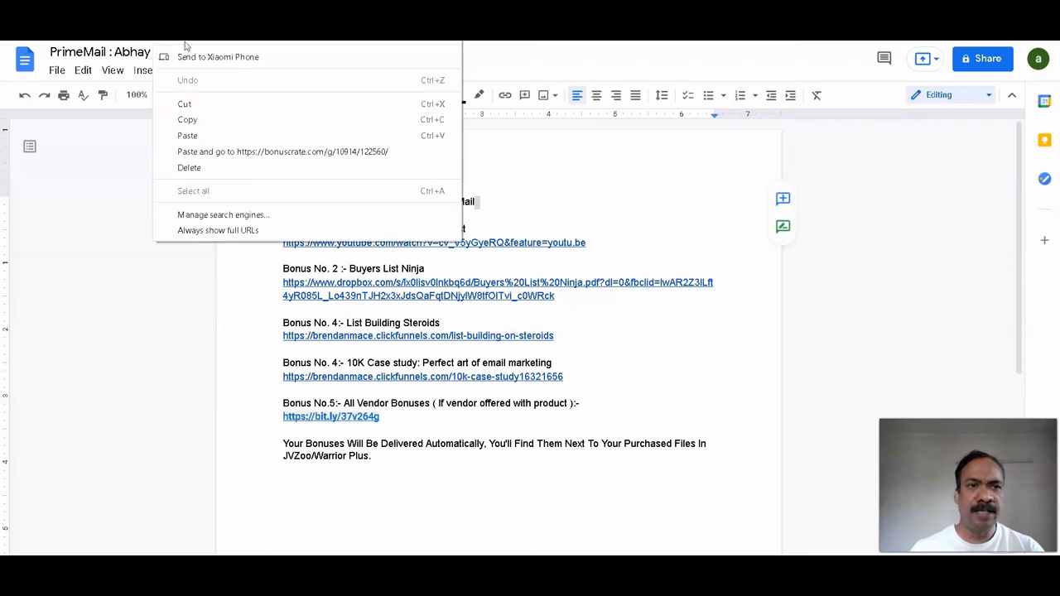
click(199, 122)
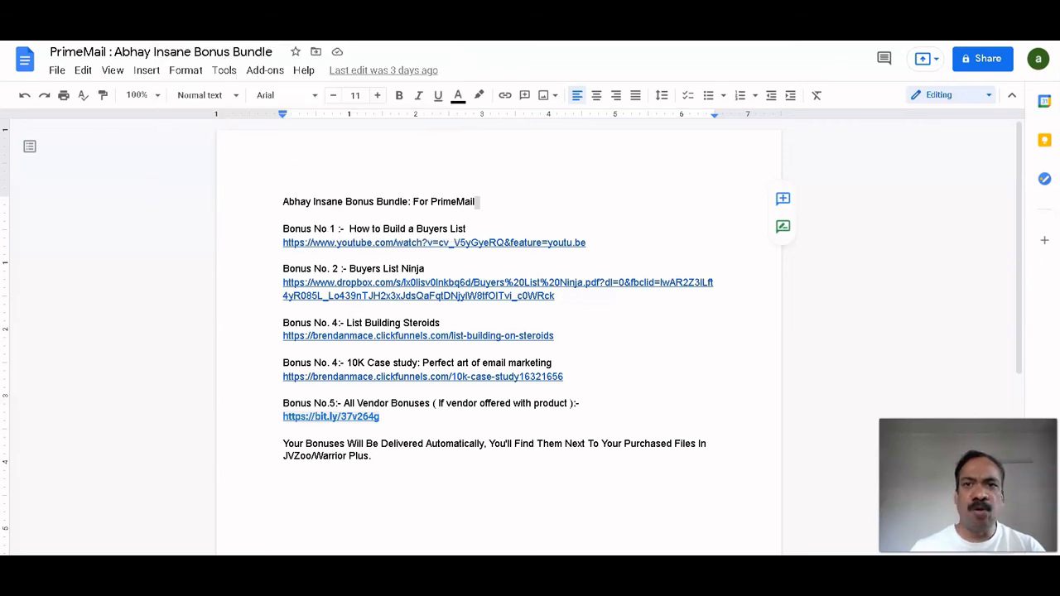
Switch to Warrior+Plus and save the PrimeMail affiliate link settings with the Google Docs bonus document as the Buyer Bonus URL
click(820, 10)
scroll(531, 251, up, 1)
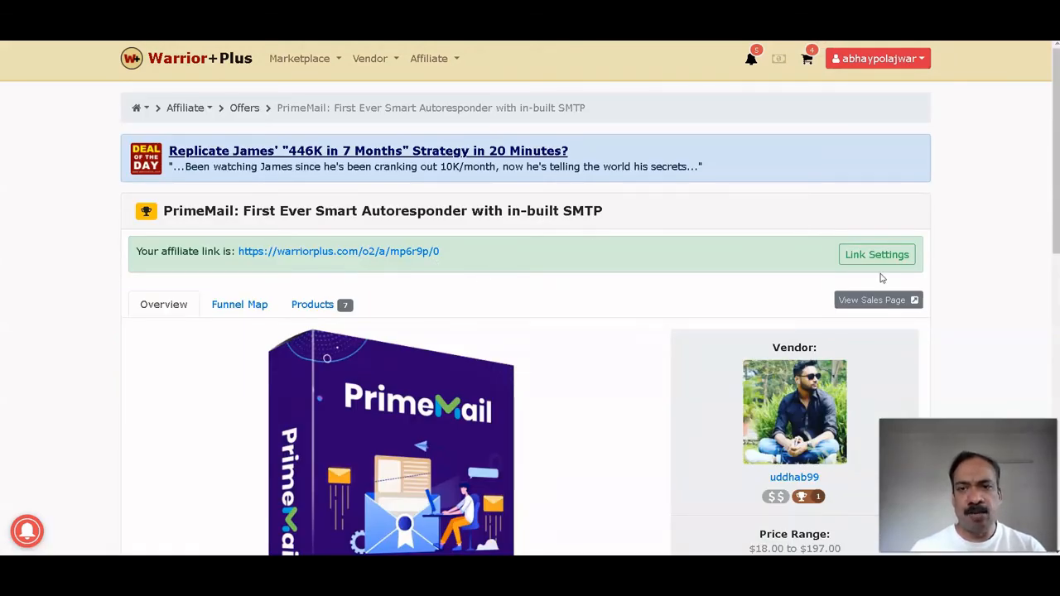
click(876, 257)
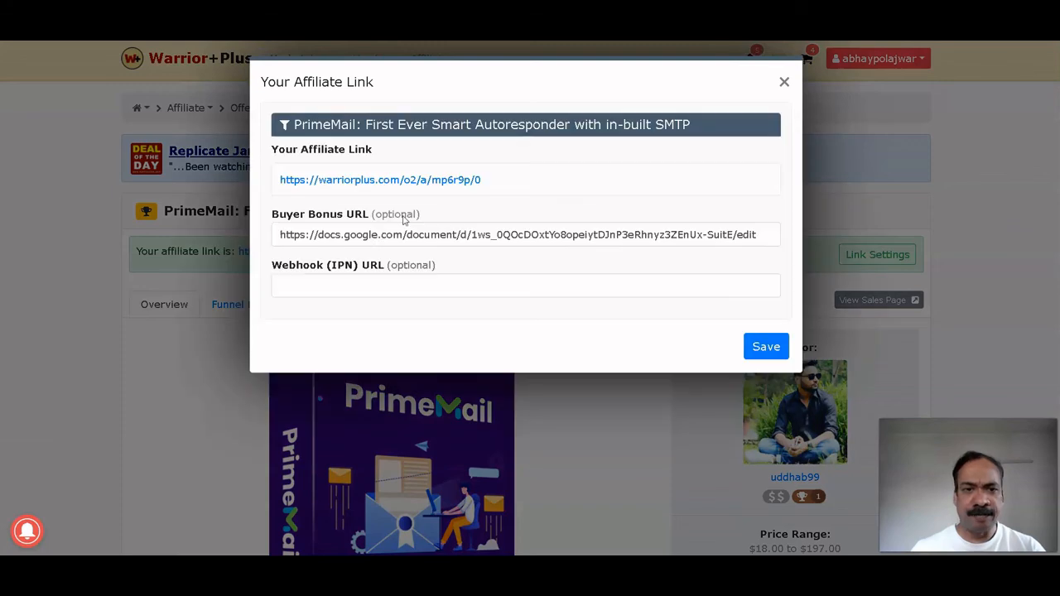
click(301, 235)
right_click(303, 235)
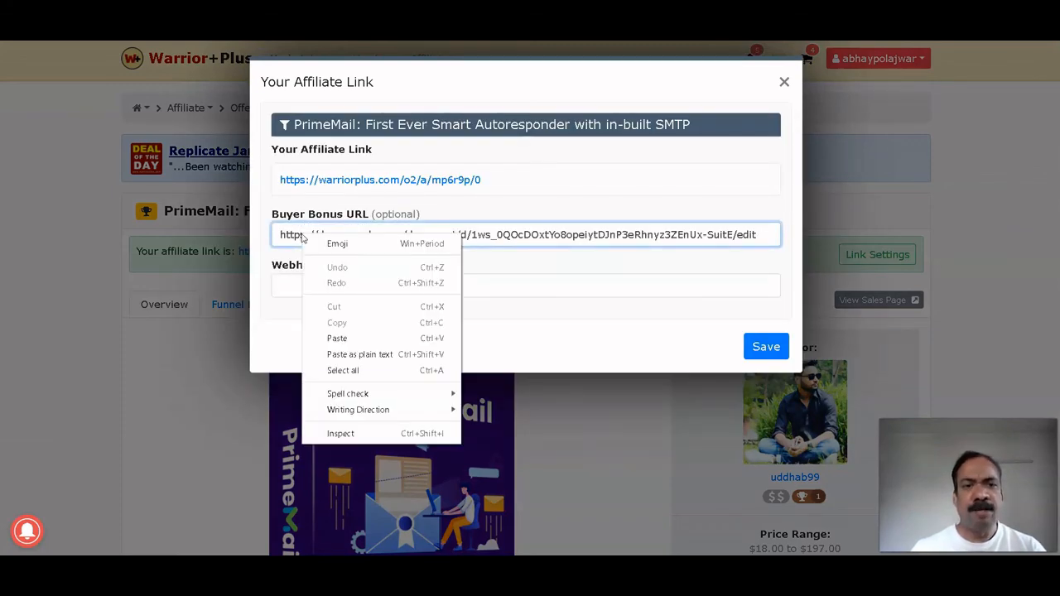
click(548, 315)
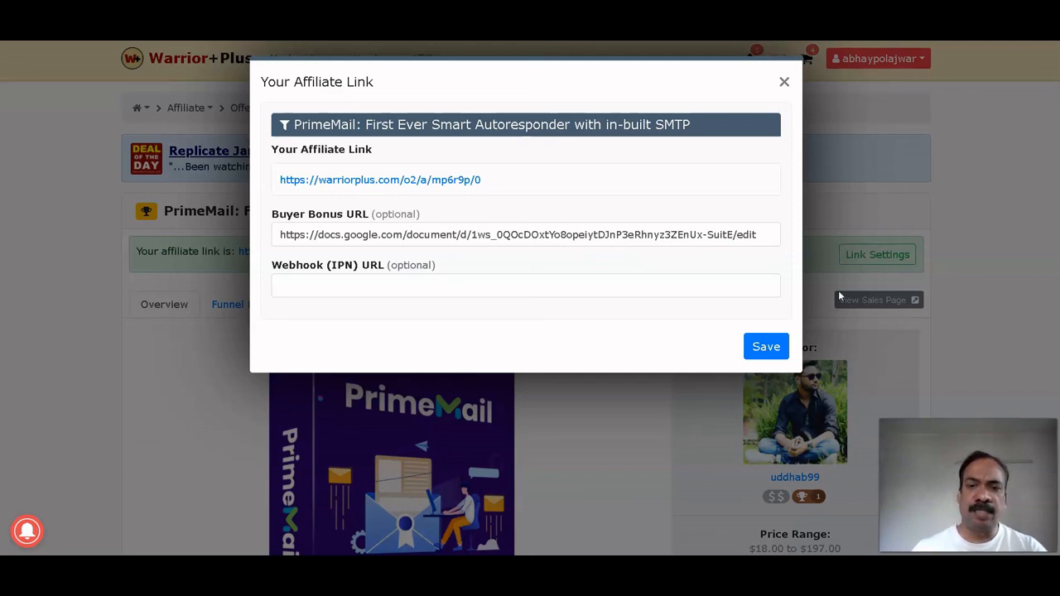
click(762, 349)
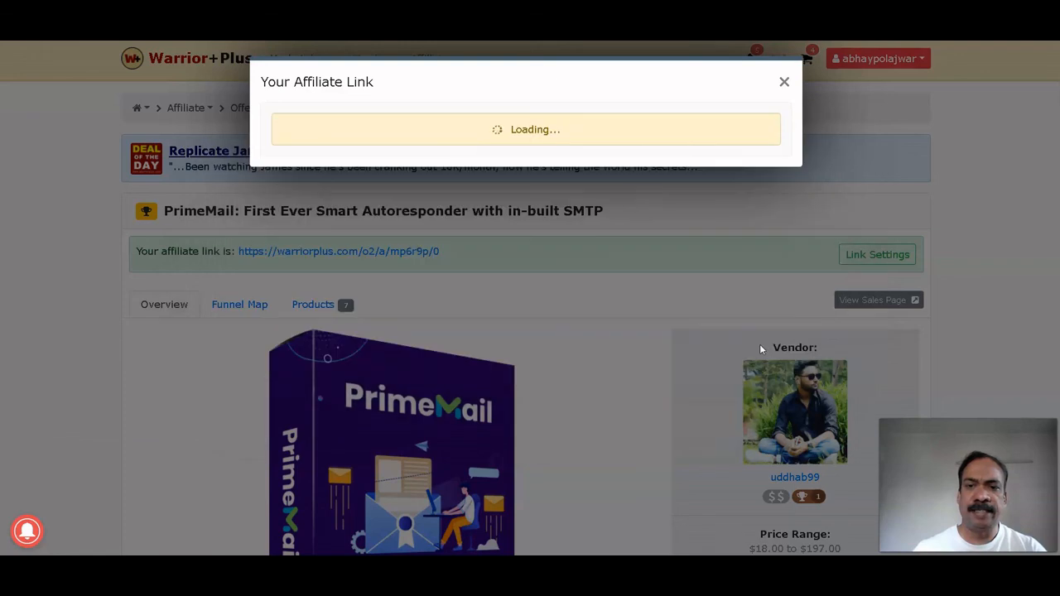